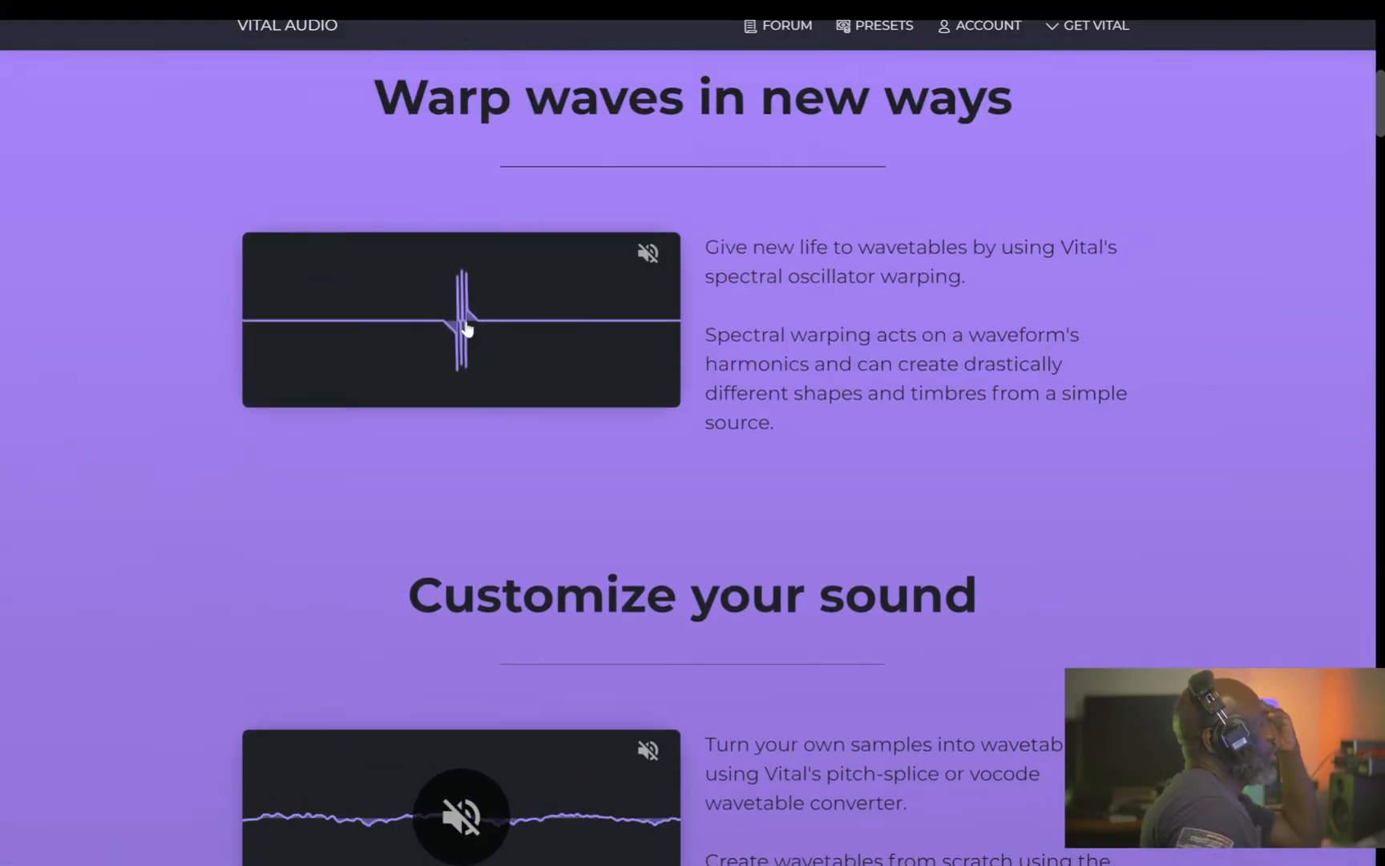
- Review the Vital page's sections on wave warping, sound customization, visual feedback, drag-and-drop modulation and sound design tools
scroll(465, 327, up, 6)
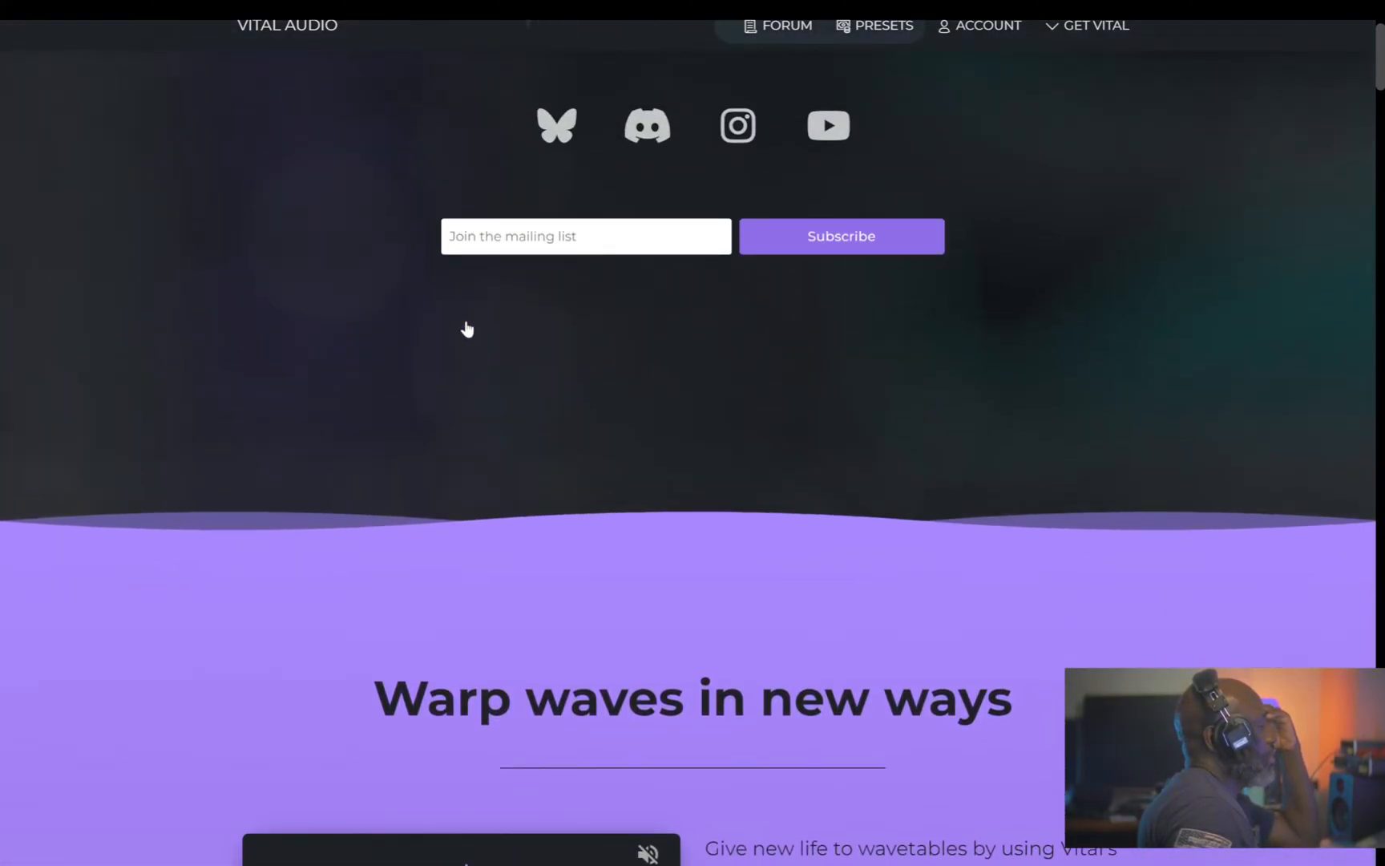
scroll(463, 327, down, 5)
scroll(460, 329, down, 15)
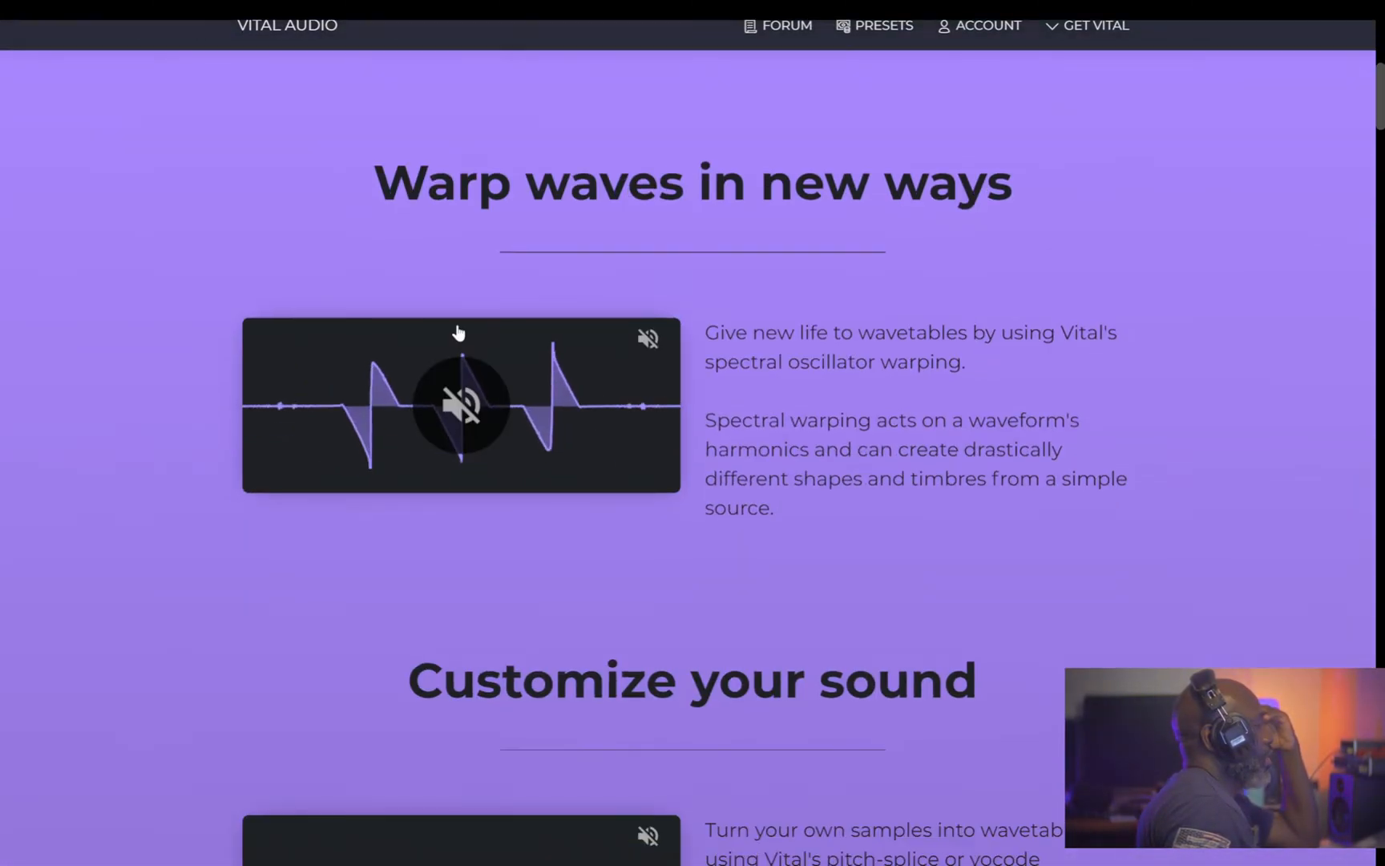
scroll(458, 332, down, 3)
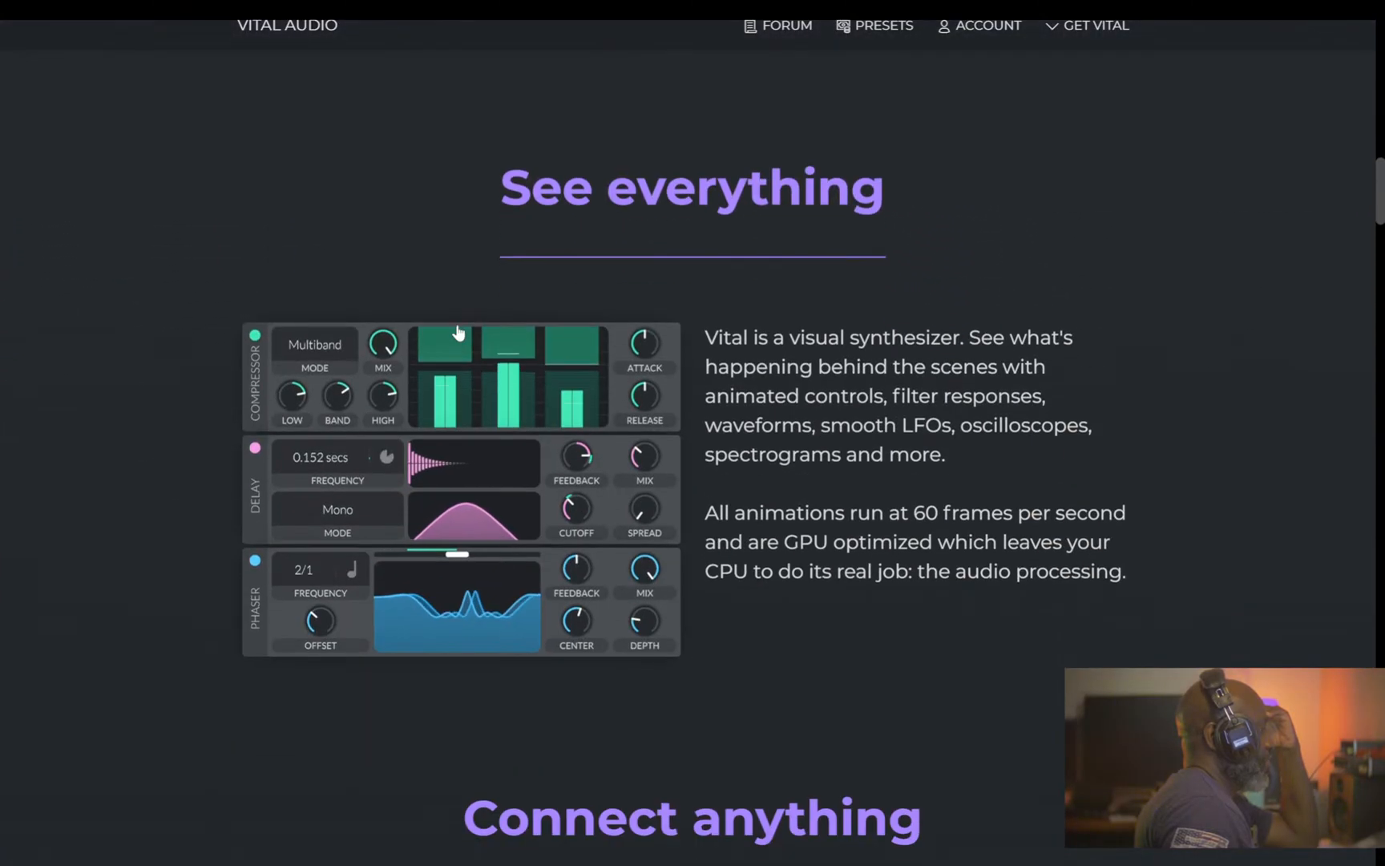
scroll(650, 397, down, 3)
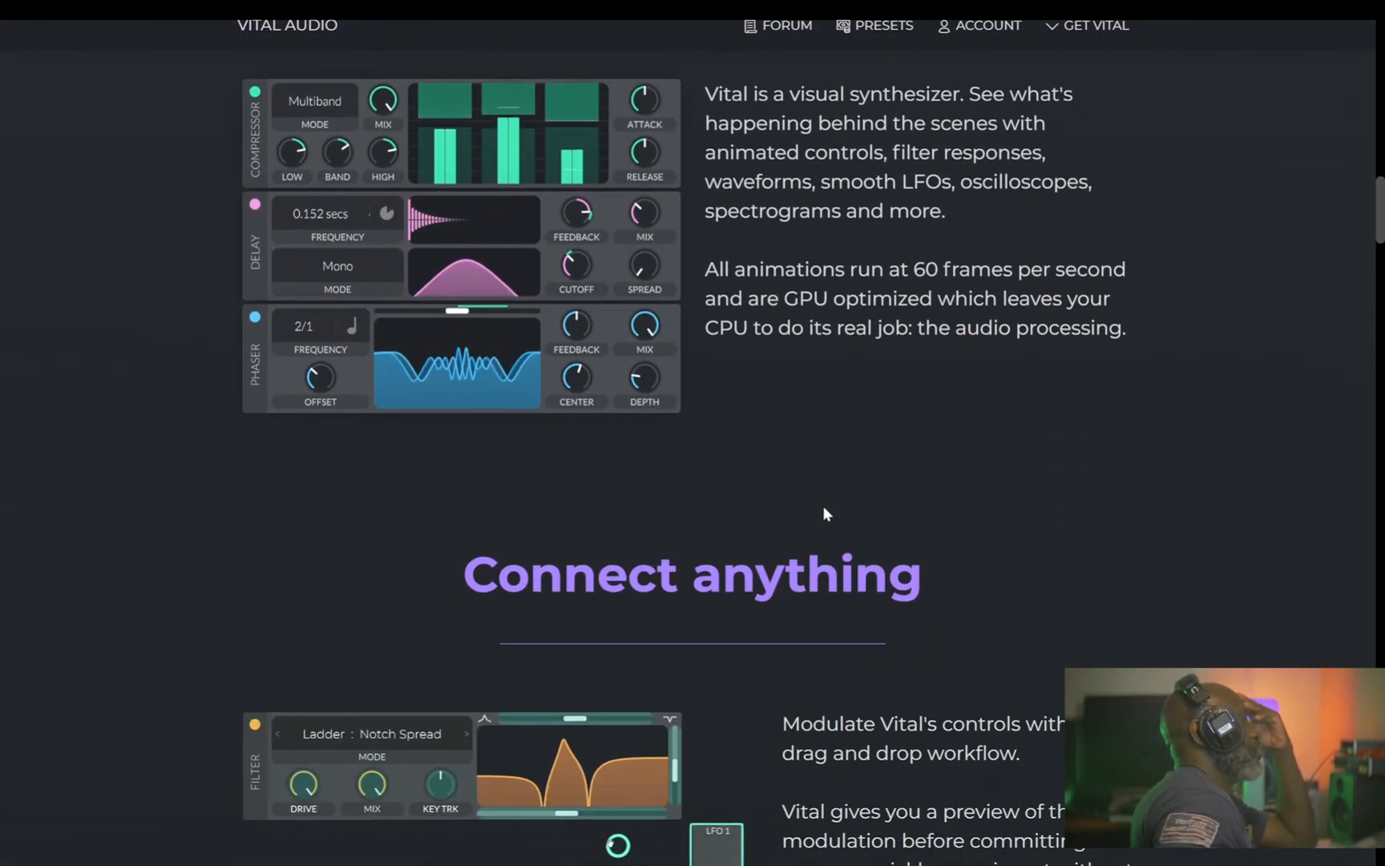
scroll(819, 501, down, 4)
scroll(806, 513, down, 3)
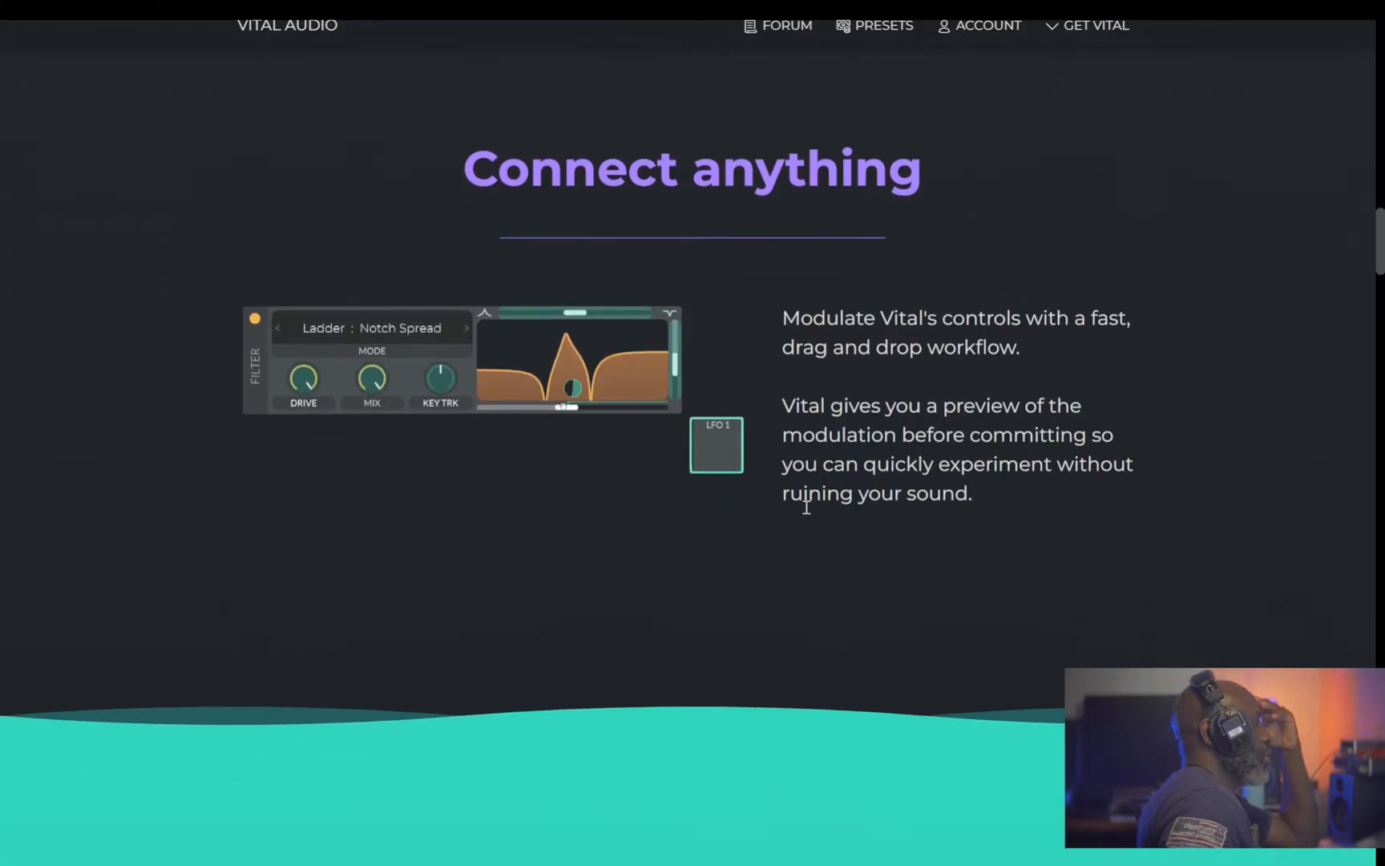
scroll(805, 513, down, 7)
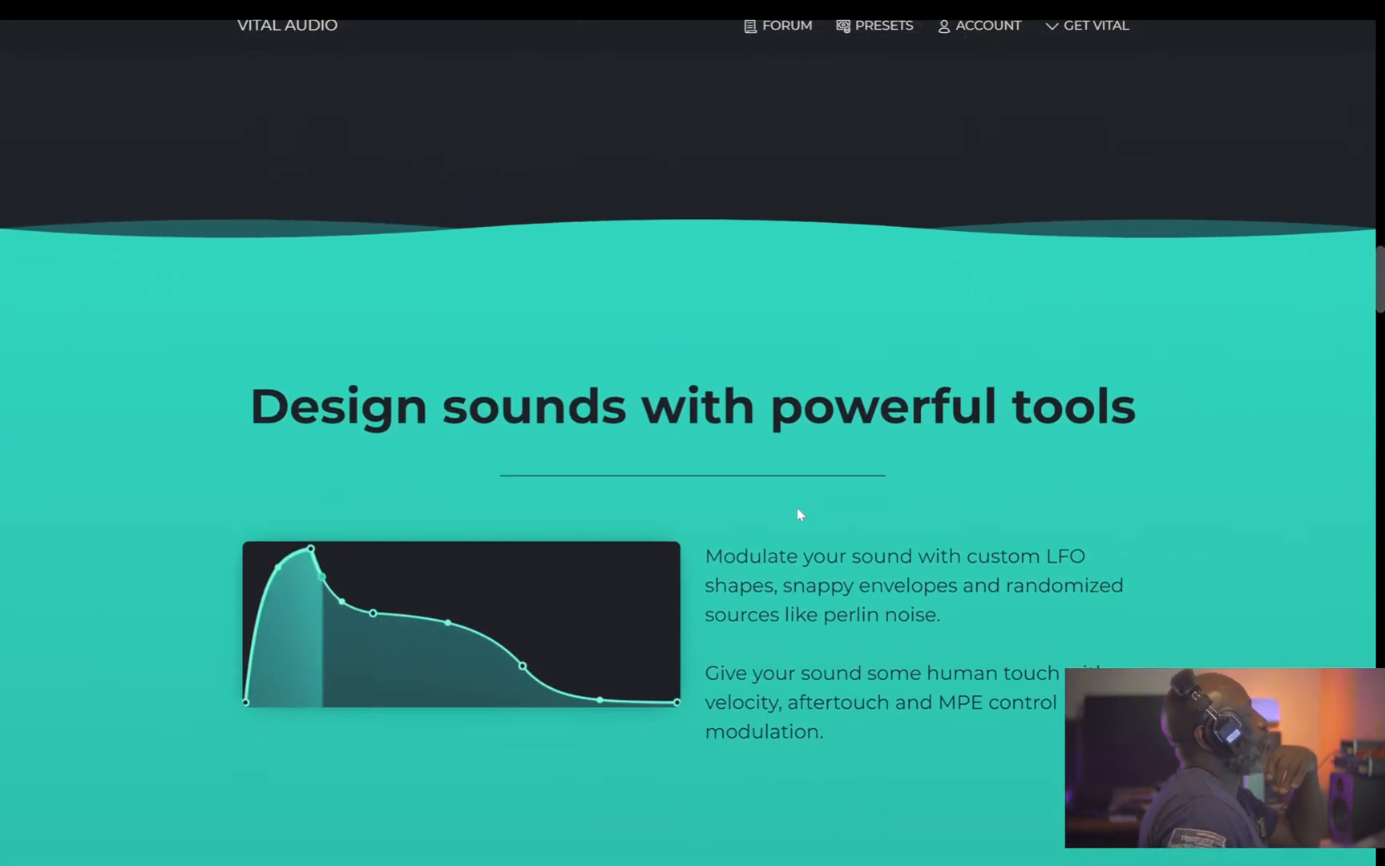
scroll(798, 513, down, 8)
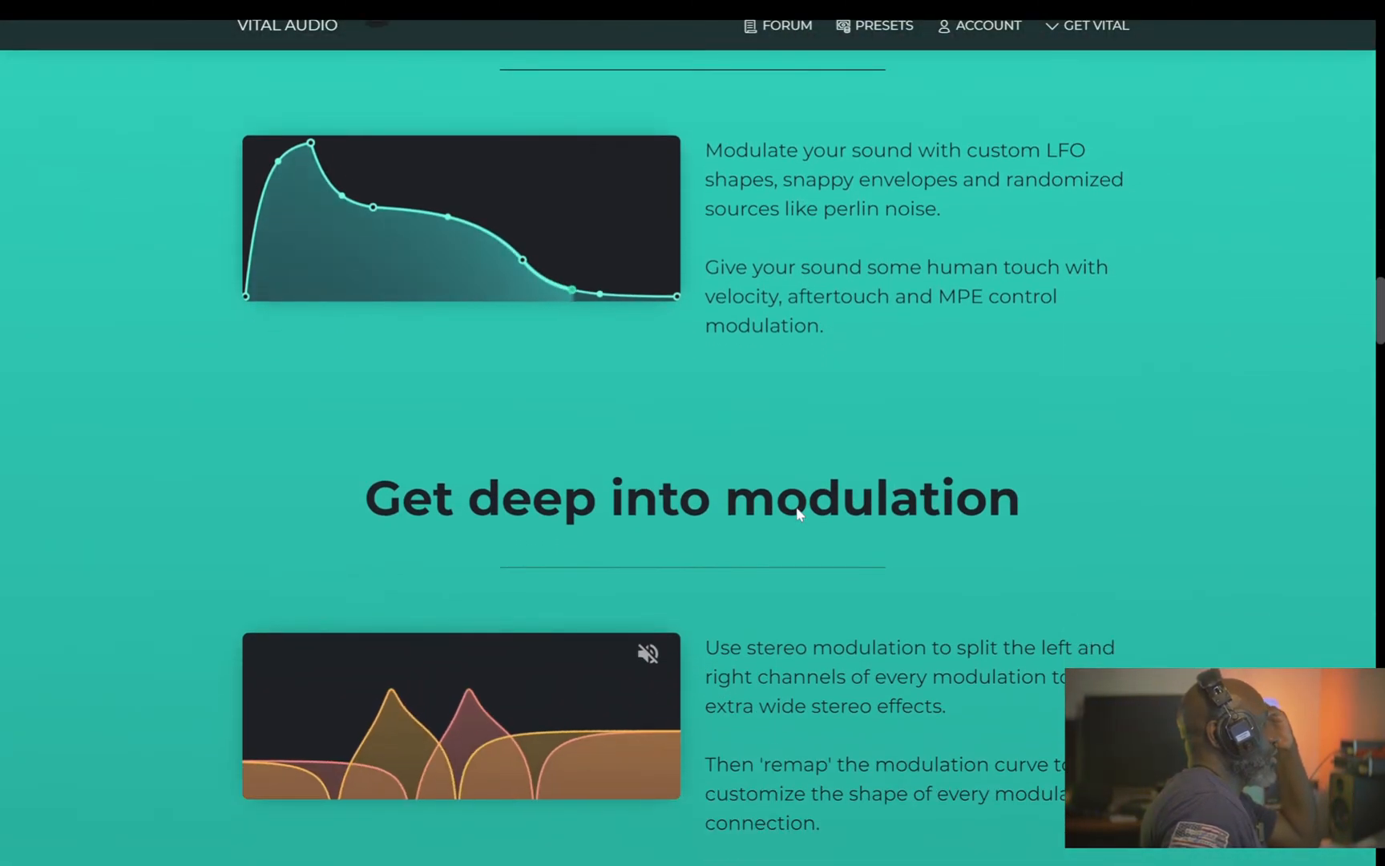
- Compare the Subscribe, Basic, Plus and Pro editions of Vital and check the supported operating systems and system requirements
scroll(799, 507, down, 8)
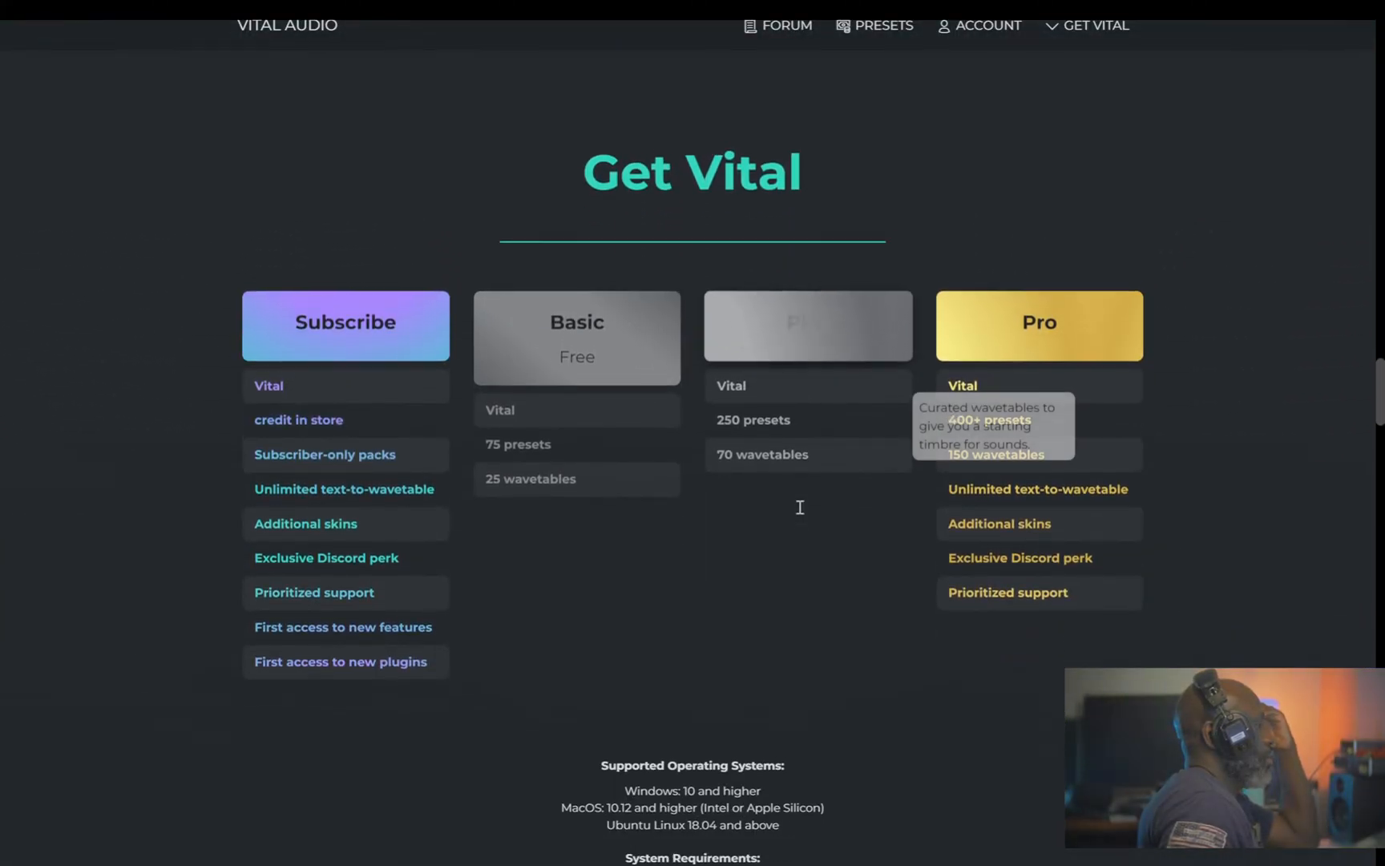
scroll(798, 513, down, 6)
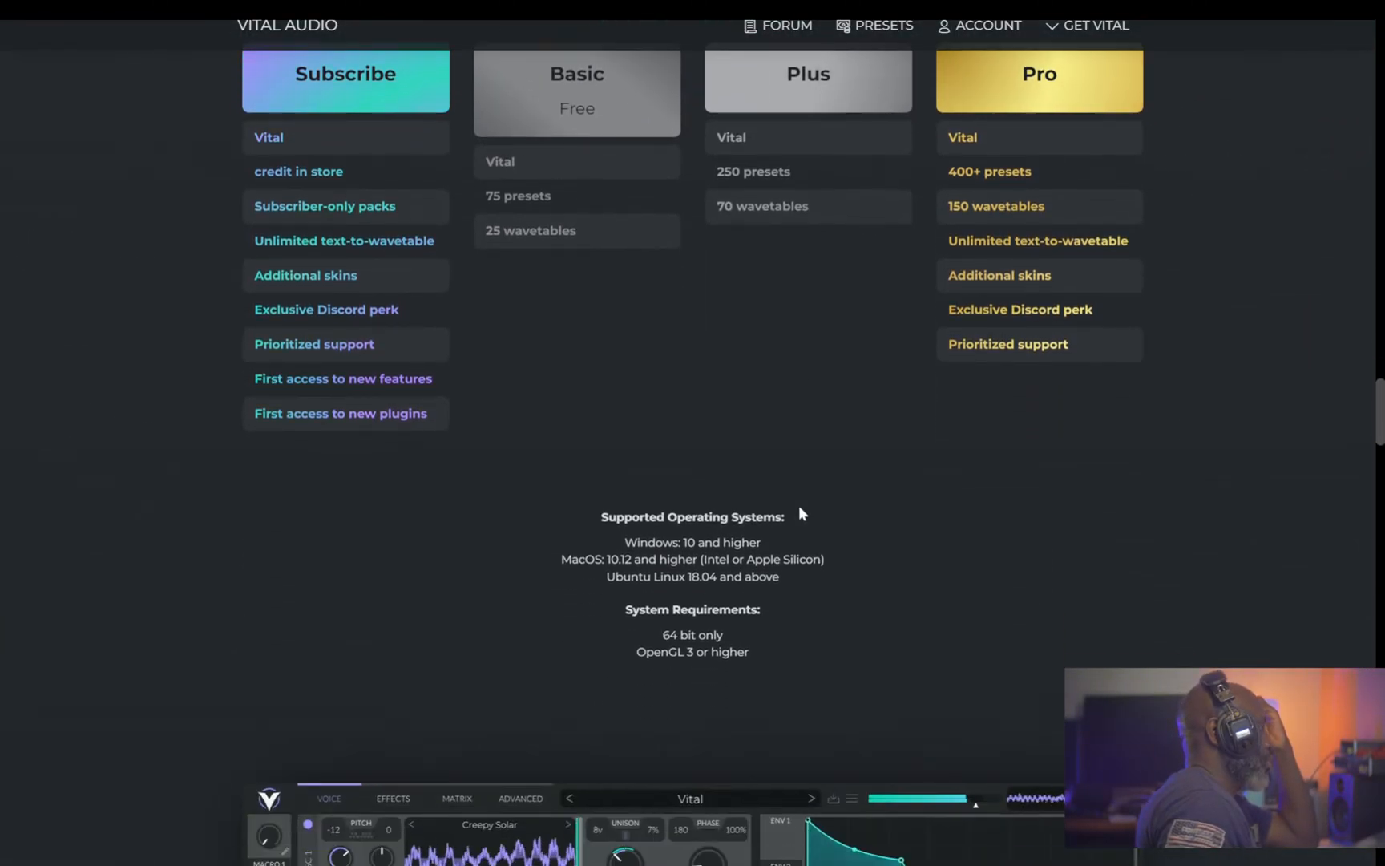
scroll(800, 513, down, 5)
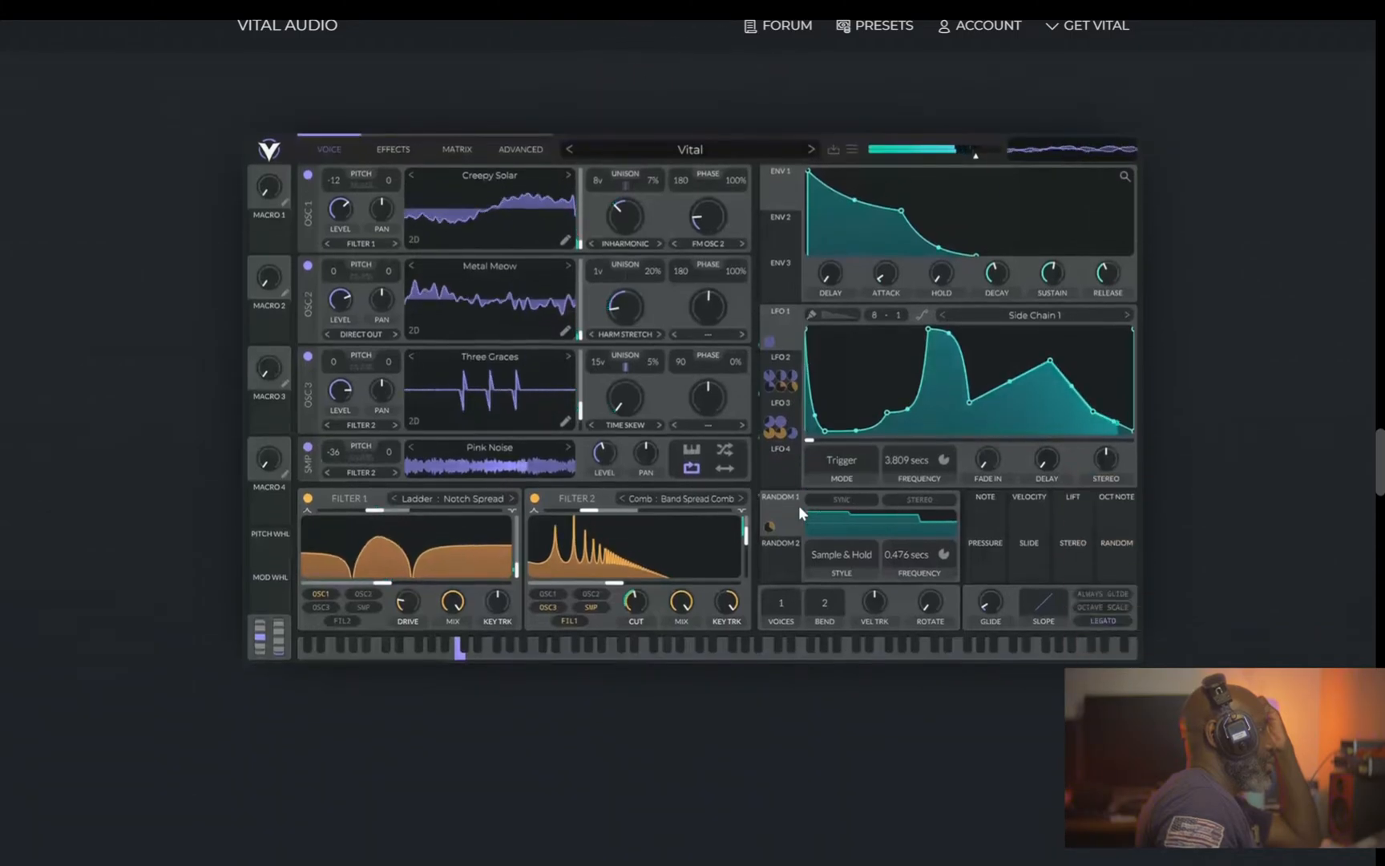
scroll(798, 505, down, 8)
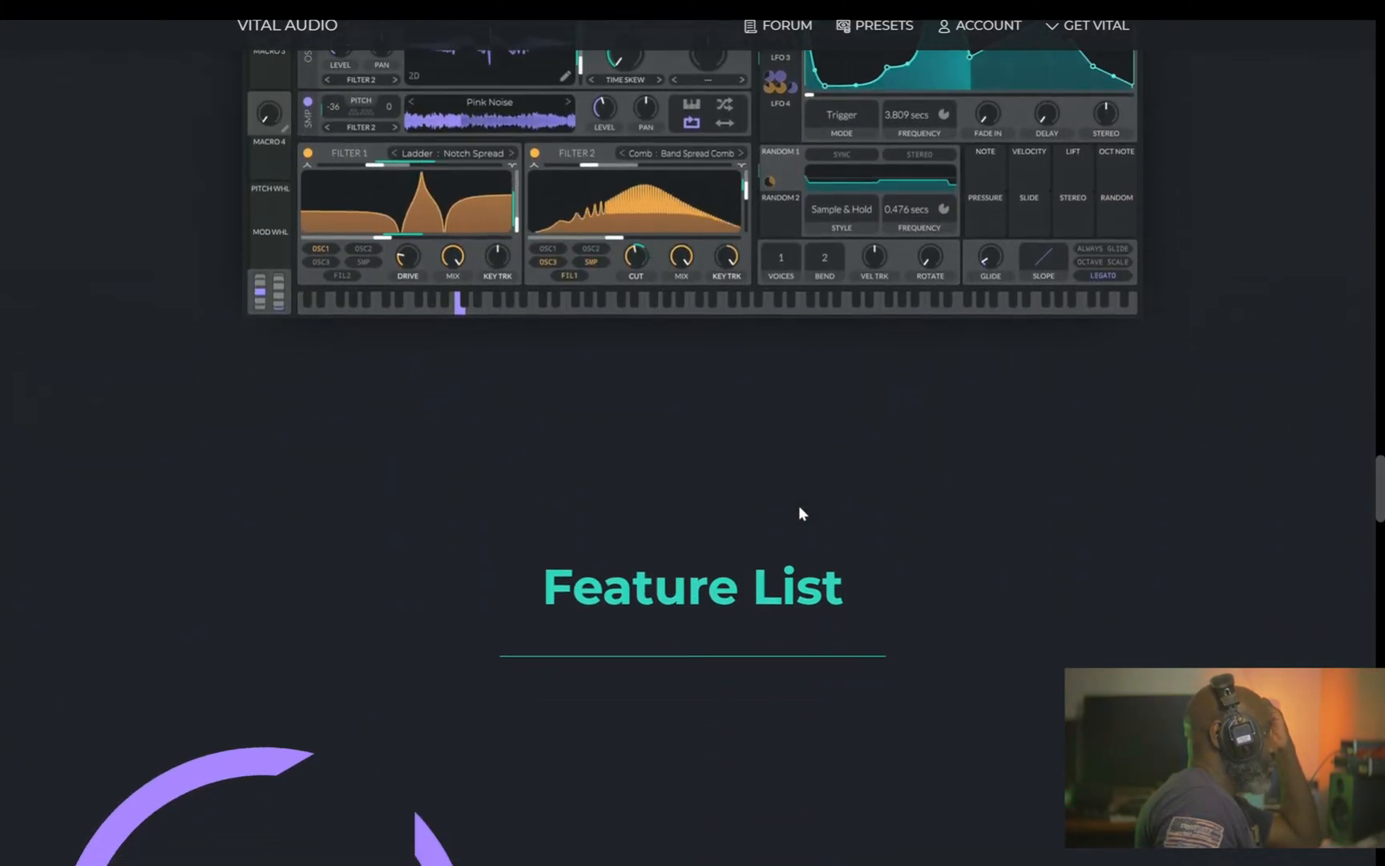
scroll(798, 505, up, 10)
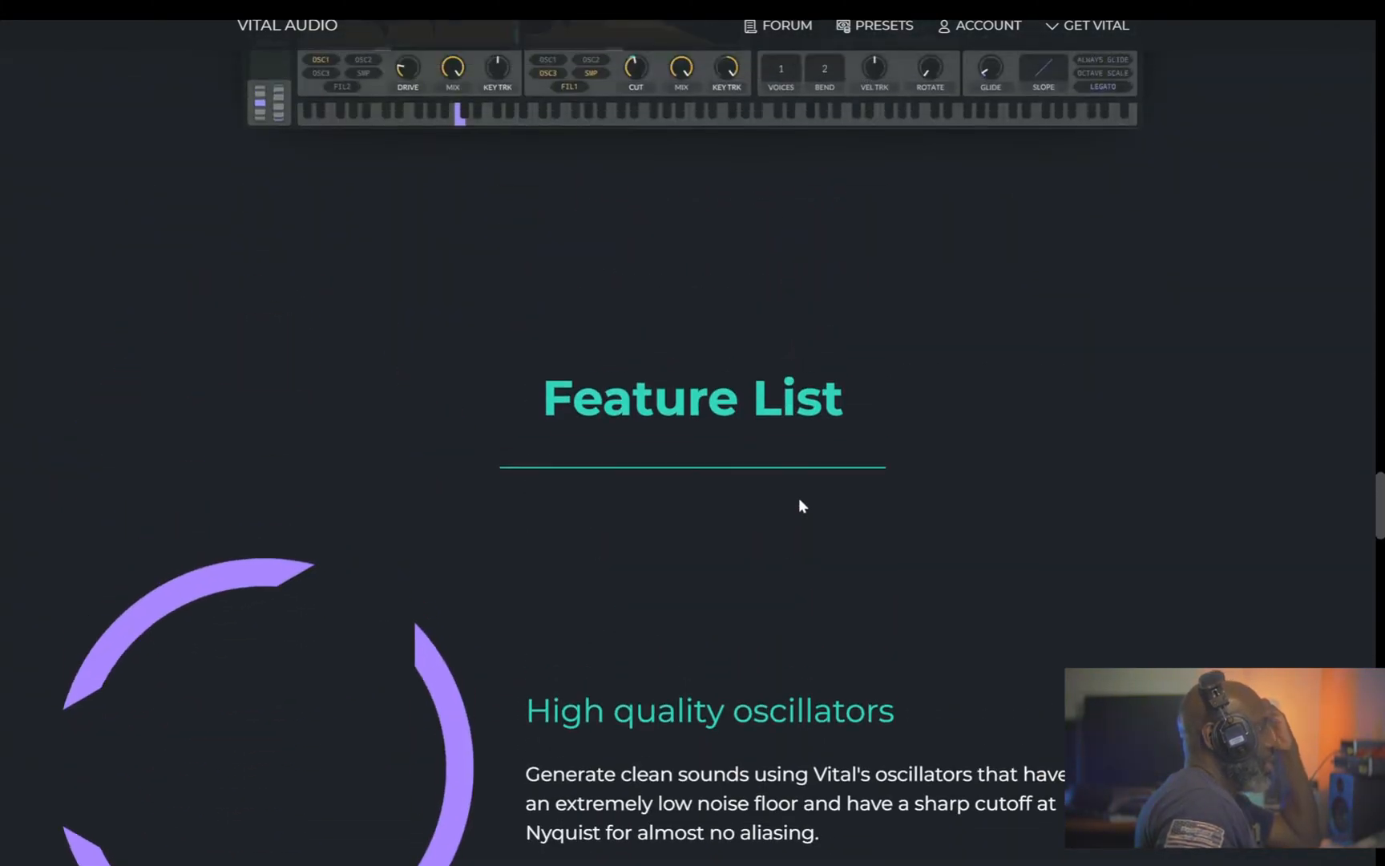
scroll(798, 506, up, 10)
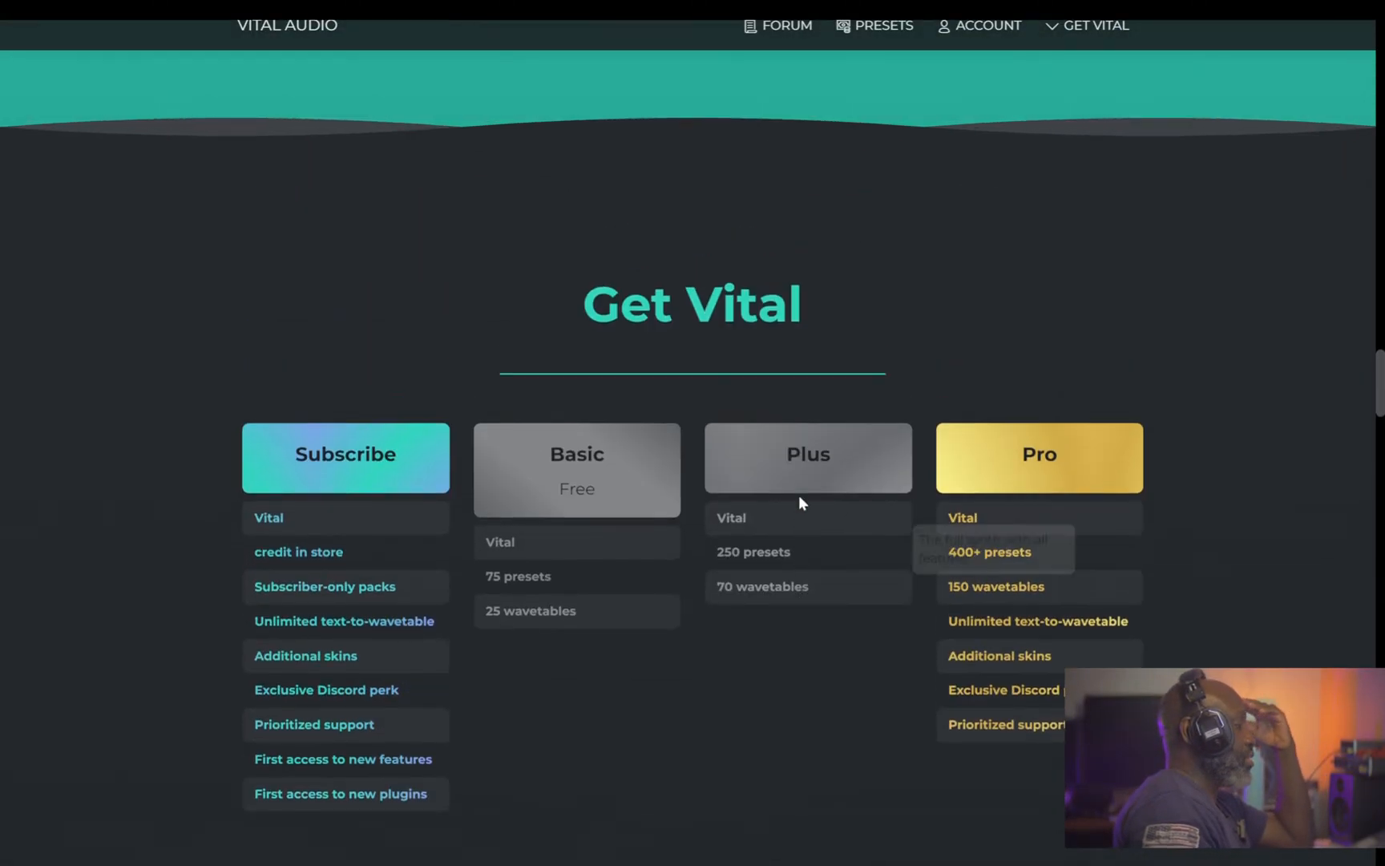
scroll(799, 503, down, 3)
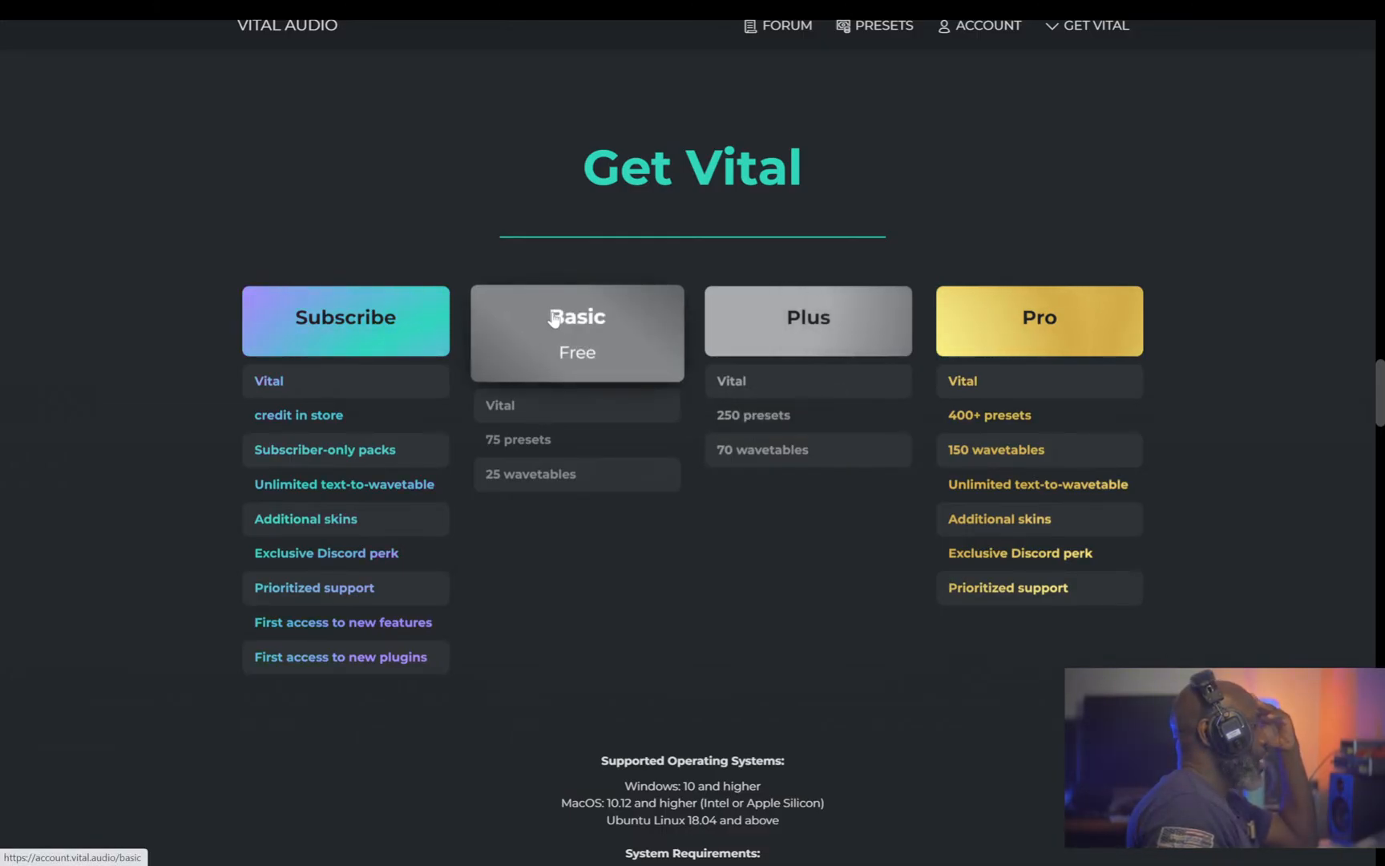
scroll(551, 313, down, 1)
- Look back over Vital's feature sections from the modulation overview to the page's introduction
scroll(553, 312, up, 7)
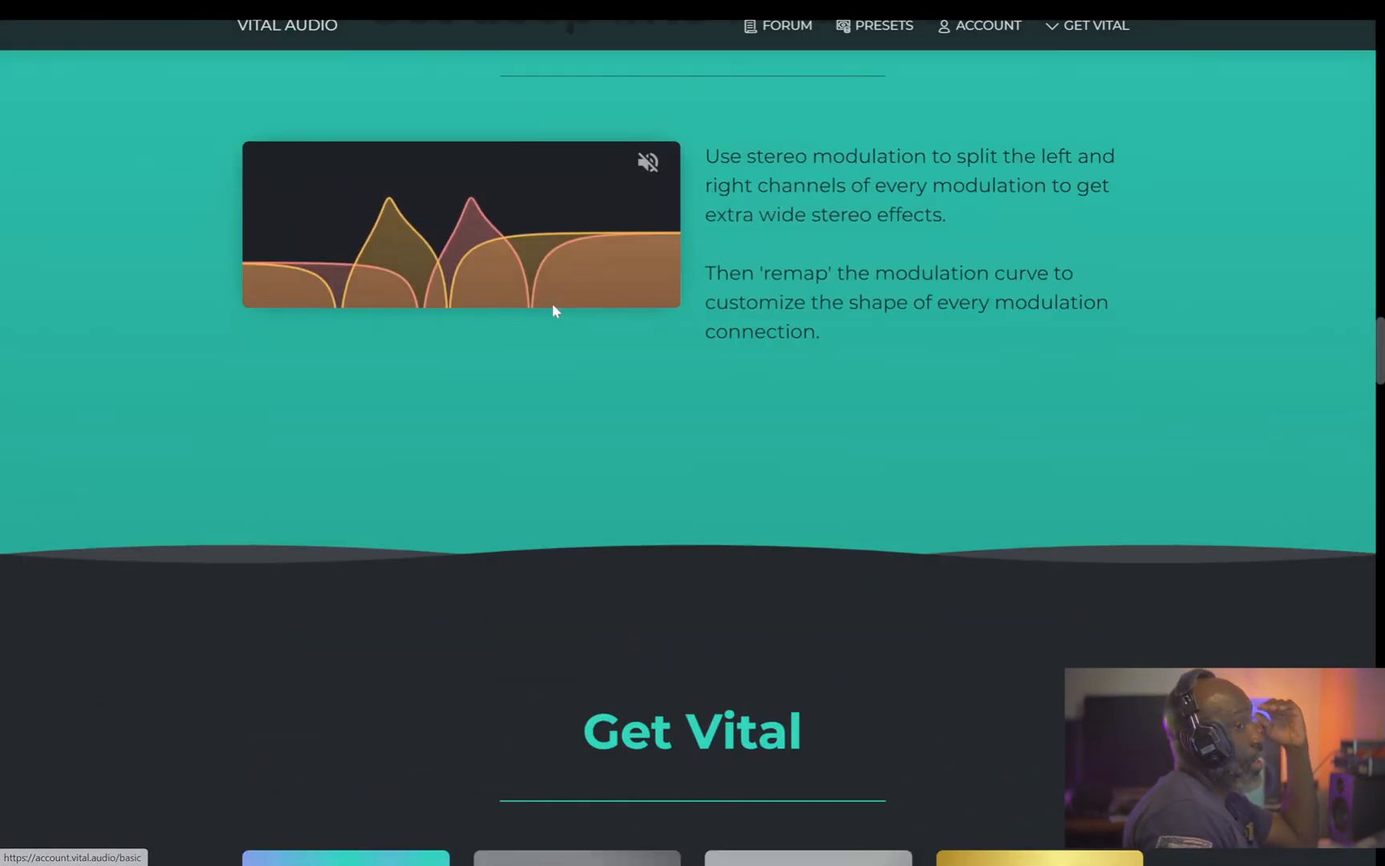
scroll(553, 311, up, 3)
scroll(574, 288, up, 5)
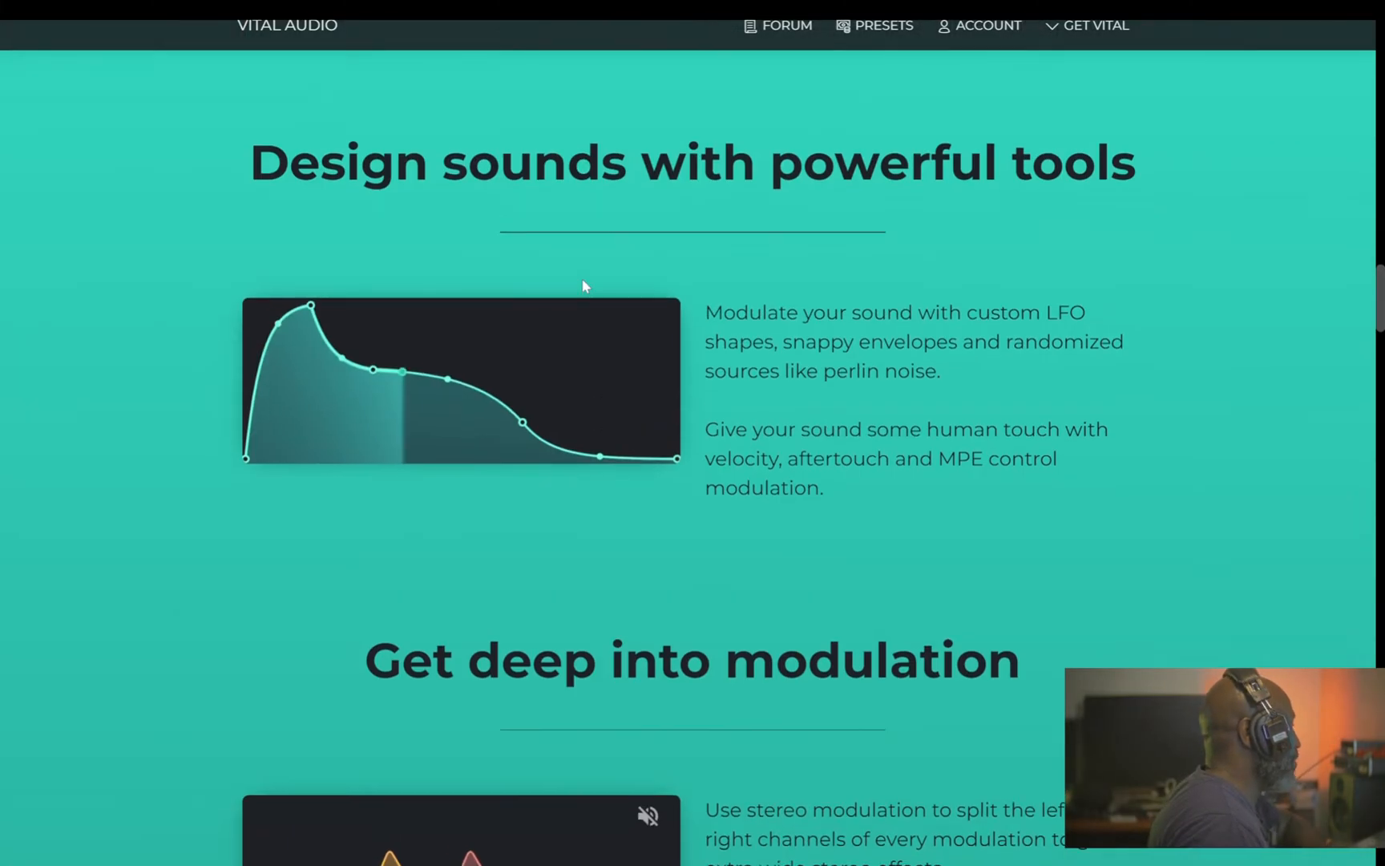
scroll(583, 286, up, 10)
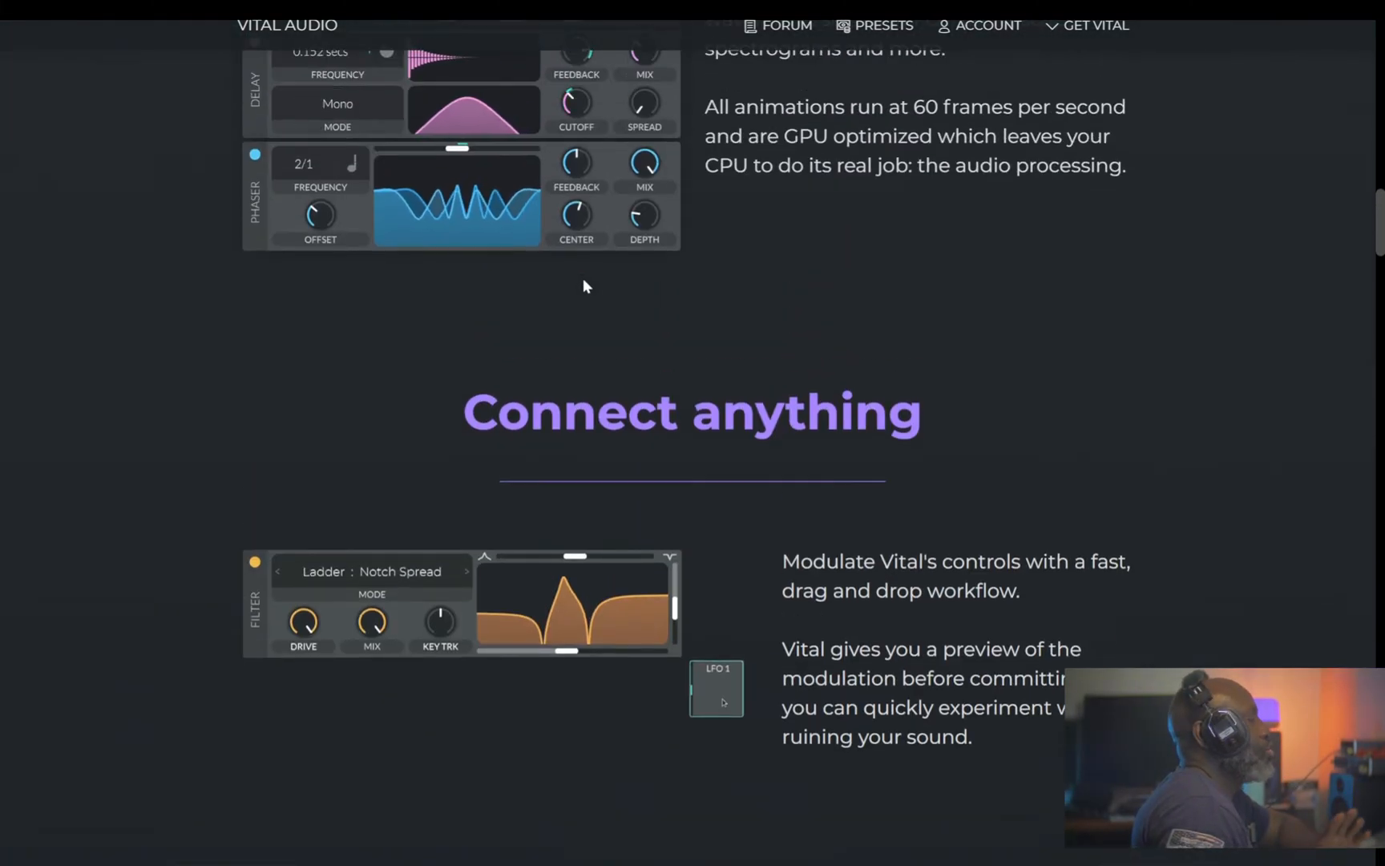
scroll(583, 282, up, 5)
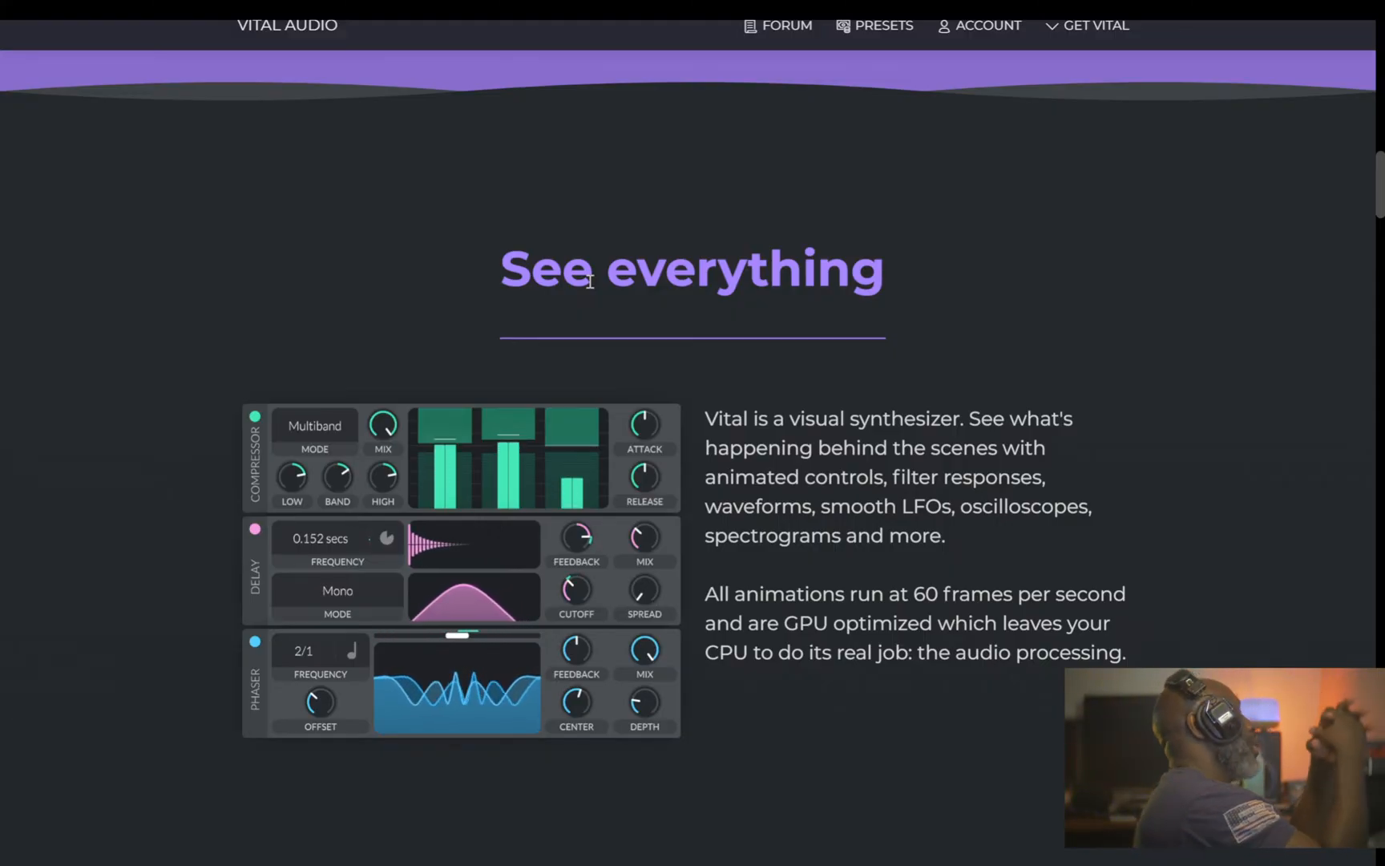
scroll(725, 363, up, 10)
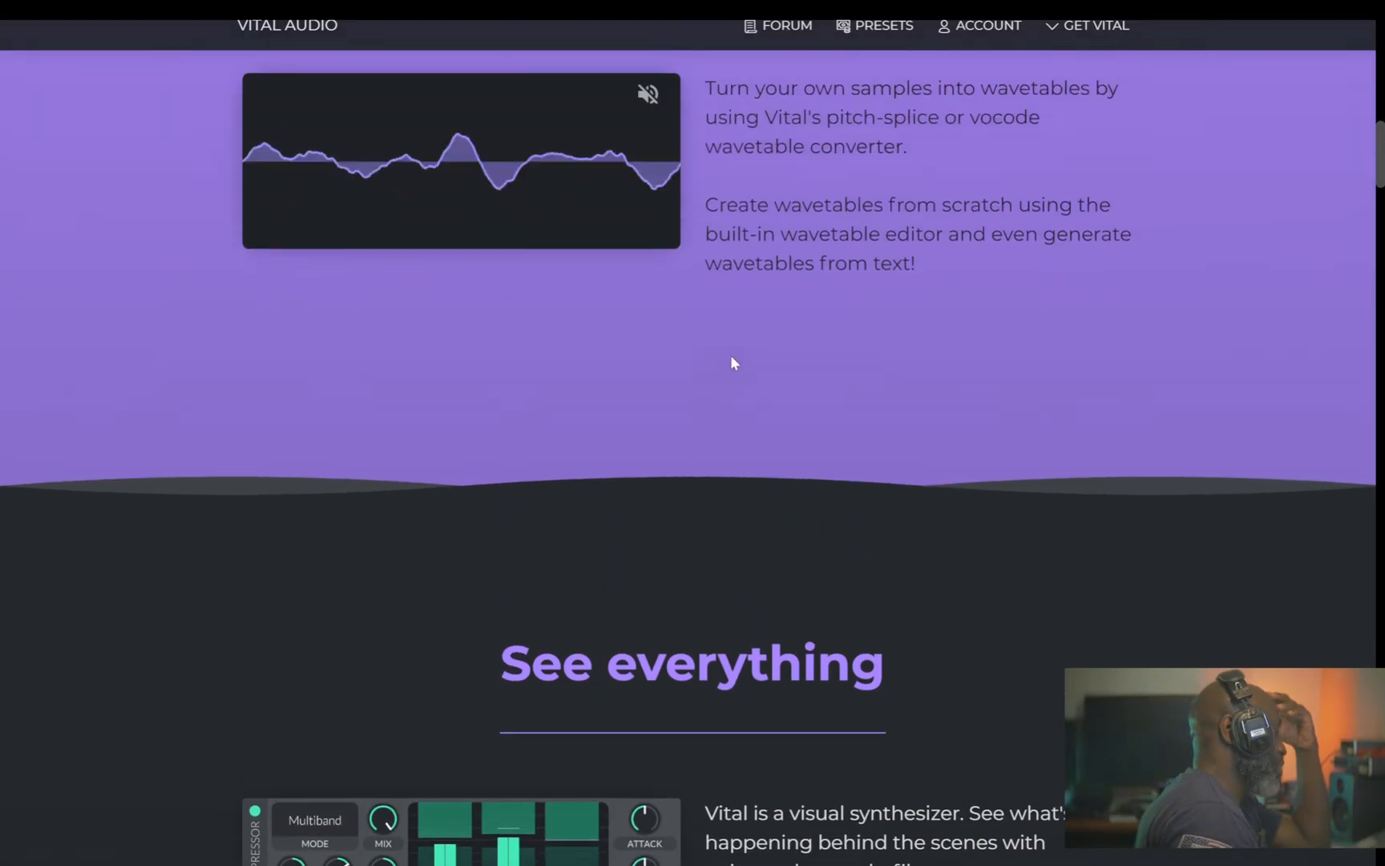
scroll(730, 360, up, 6)
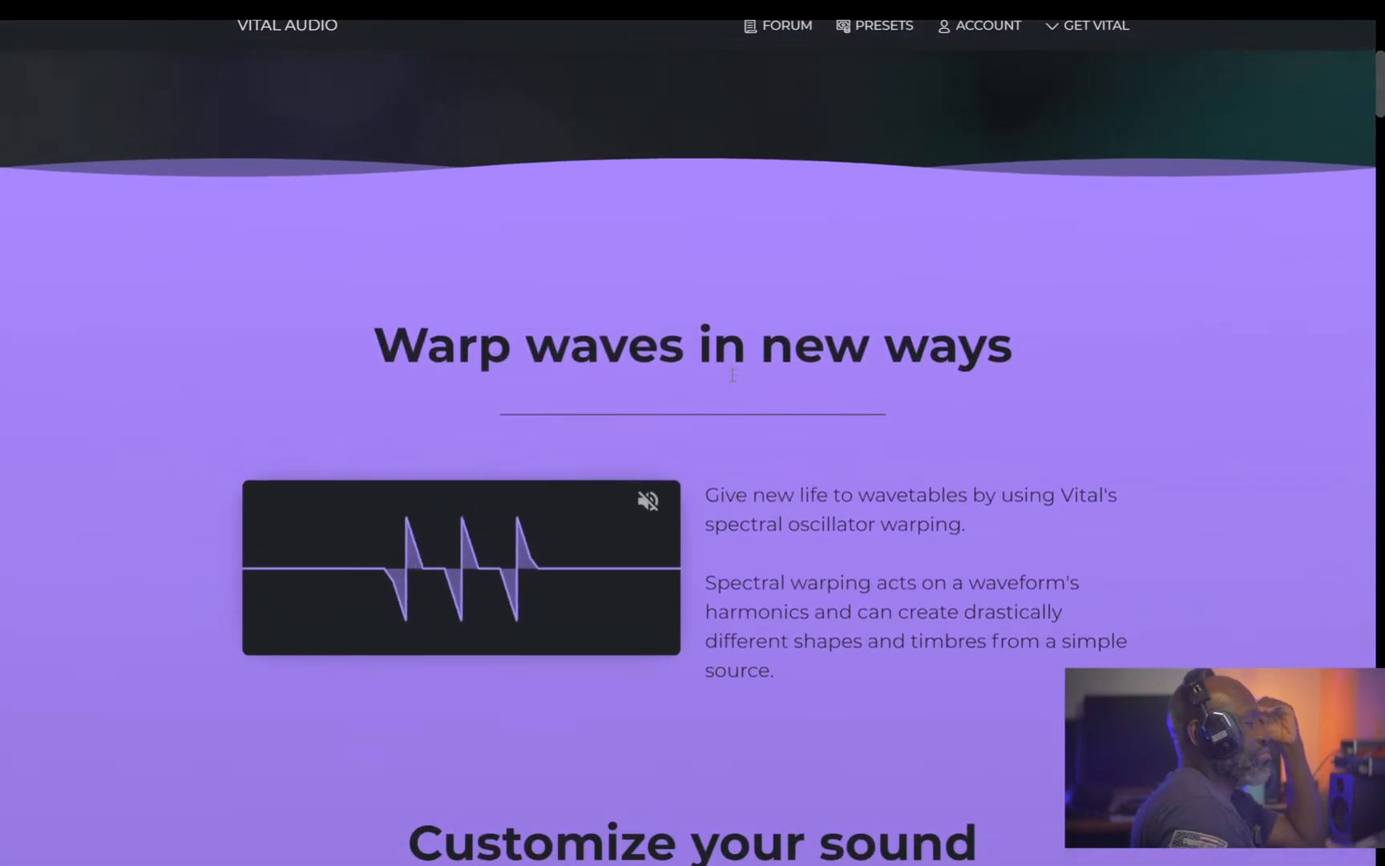
scroll(822, 390, up, 10)
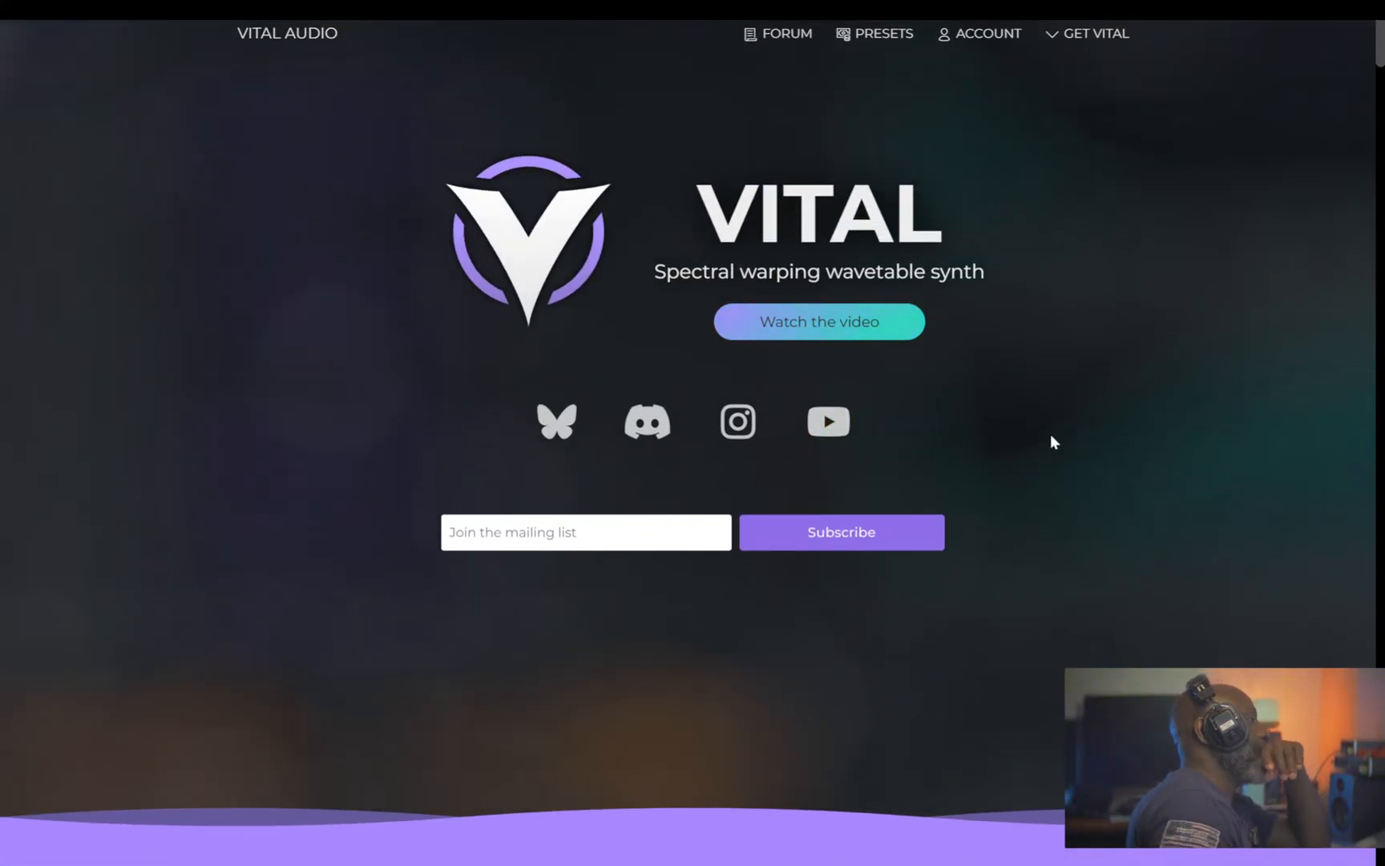
- Read the "See everything" and "Connect anything" descriptions on the Vital page again
scroll(1043, 401, down, 9)
scroll(1046, 402, down, 6)
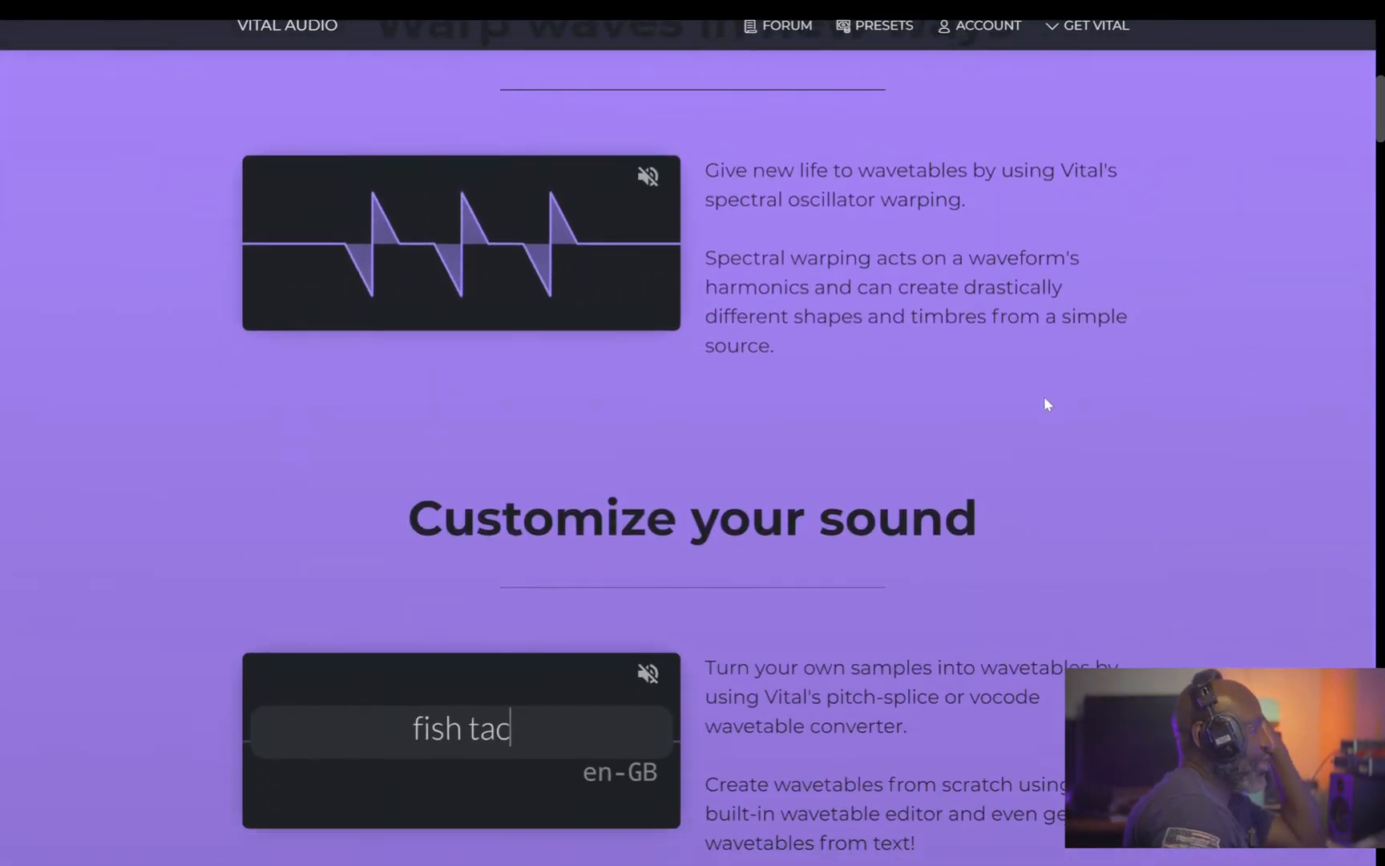
scroll(1046, 404, down, 8)
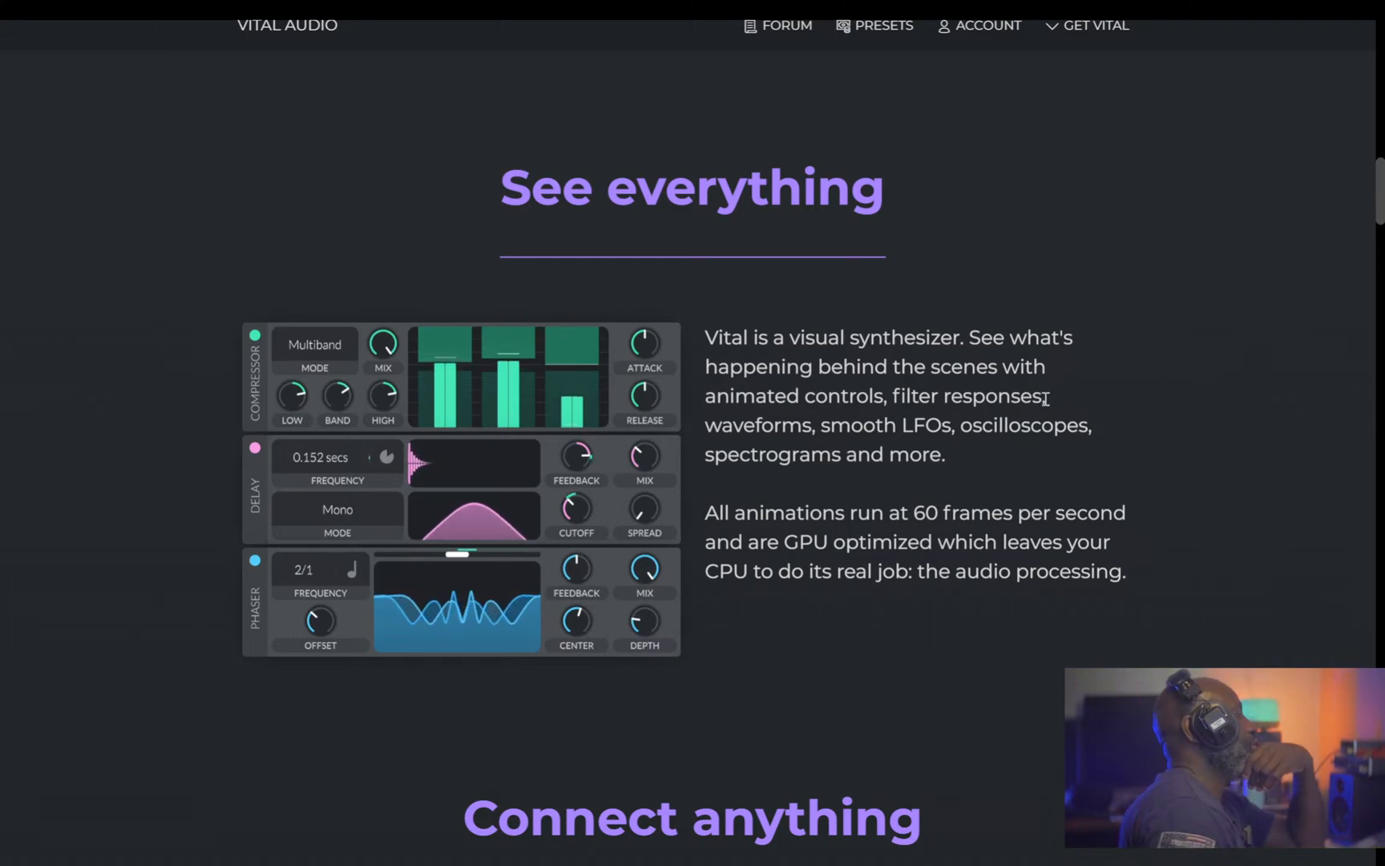
scroll(1046, 399, down, 1)
scroll(1045, 401, down, 4)
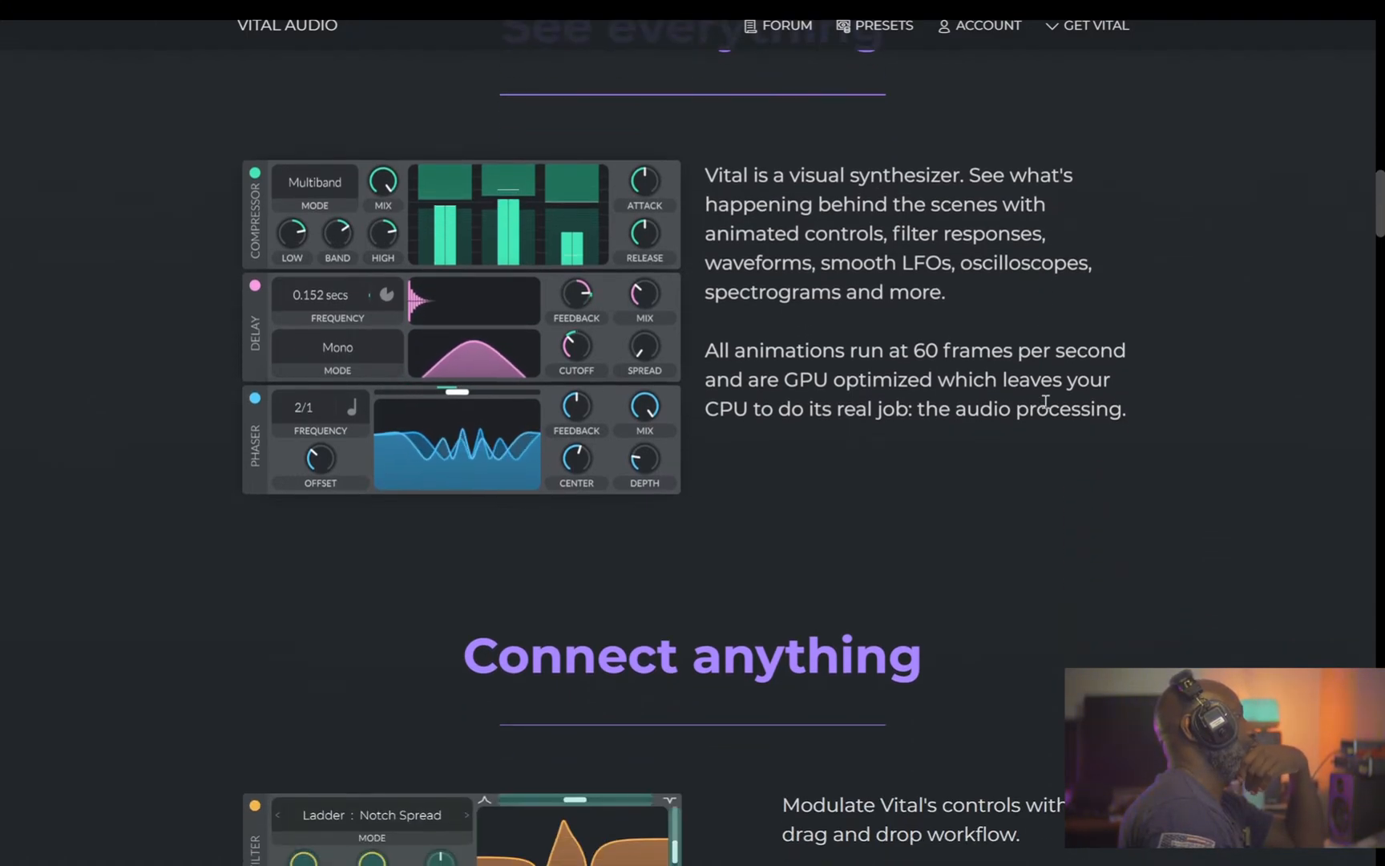
scroll(1043, 408, down, 1)
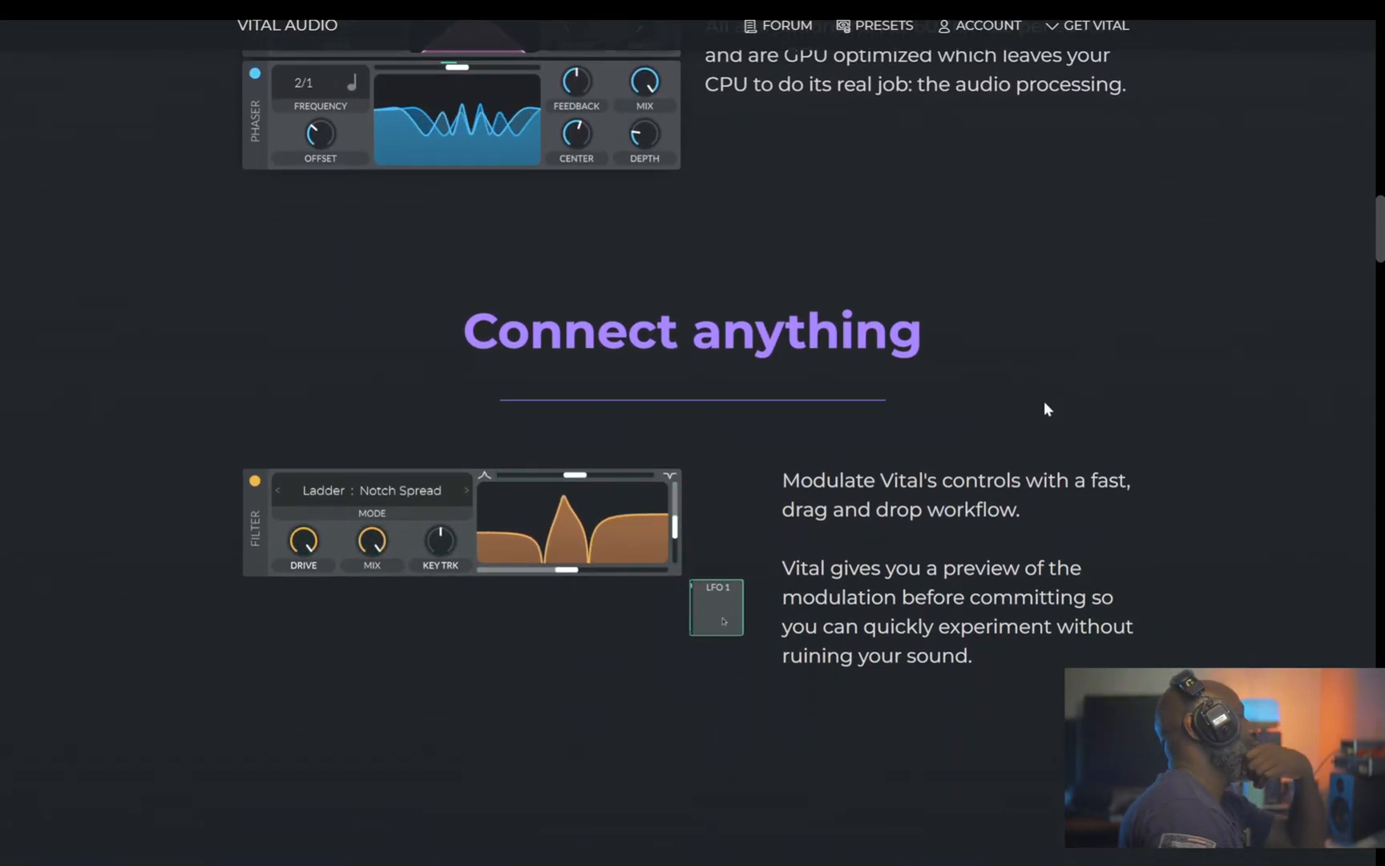
scroll(1045, 398, up, 5)
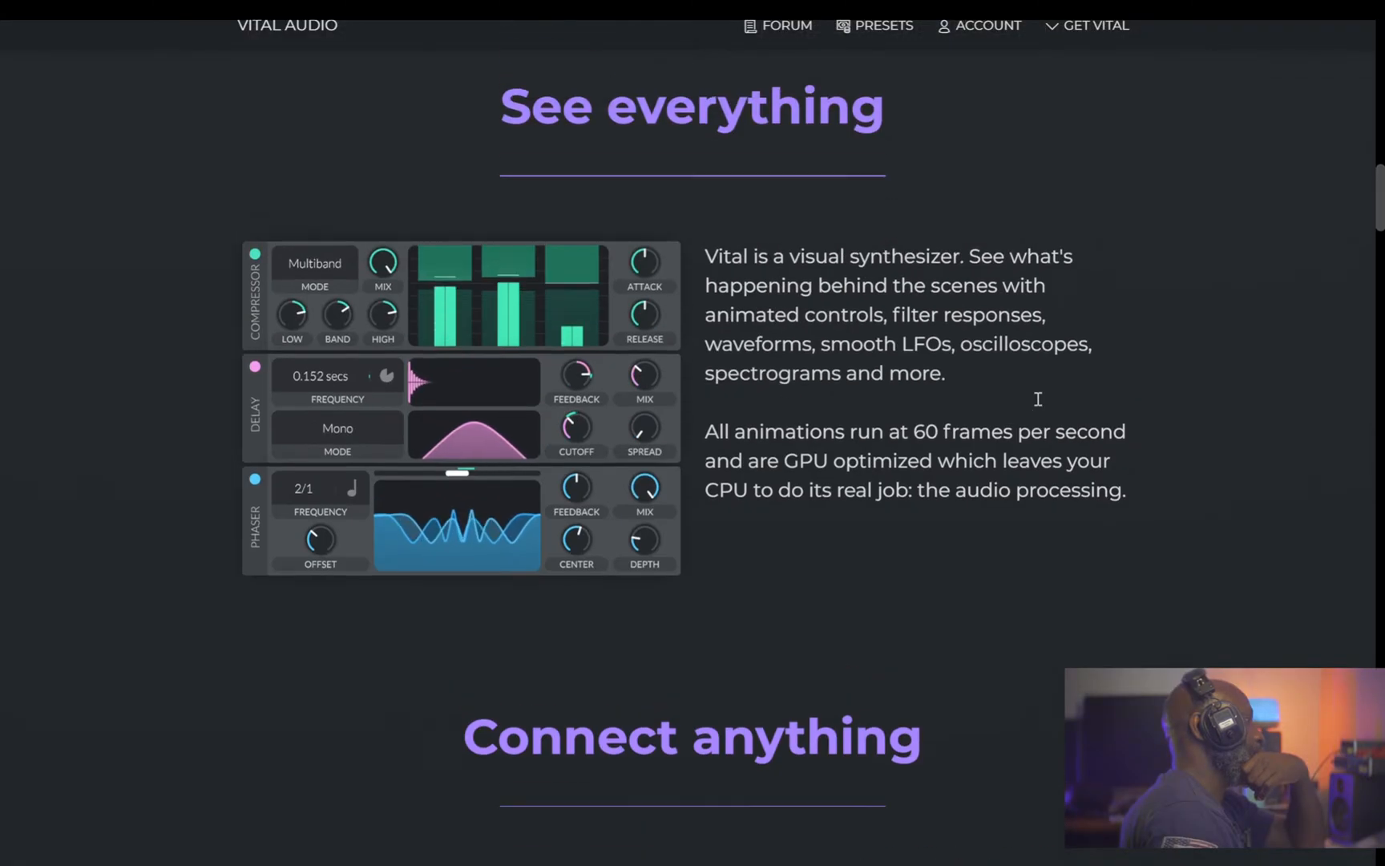
scroll(1037, 399, up, 18)
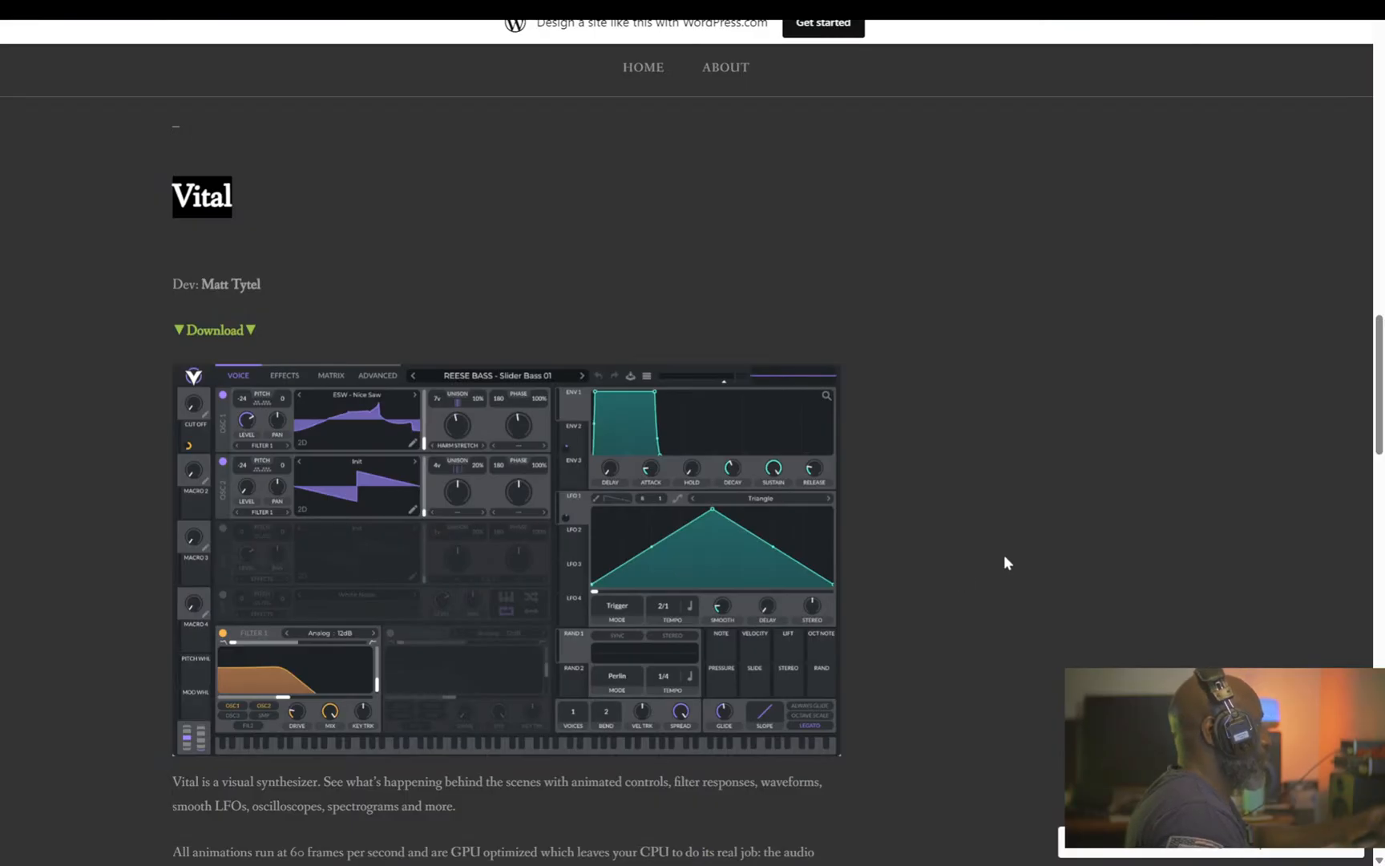
- Switch to the WordPress plugin list and open the download page of Odin 2.4 by The Wave Warden
scroll(1004, 557, up, 12)
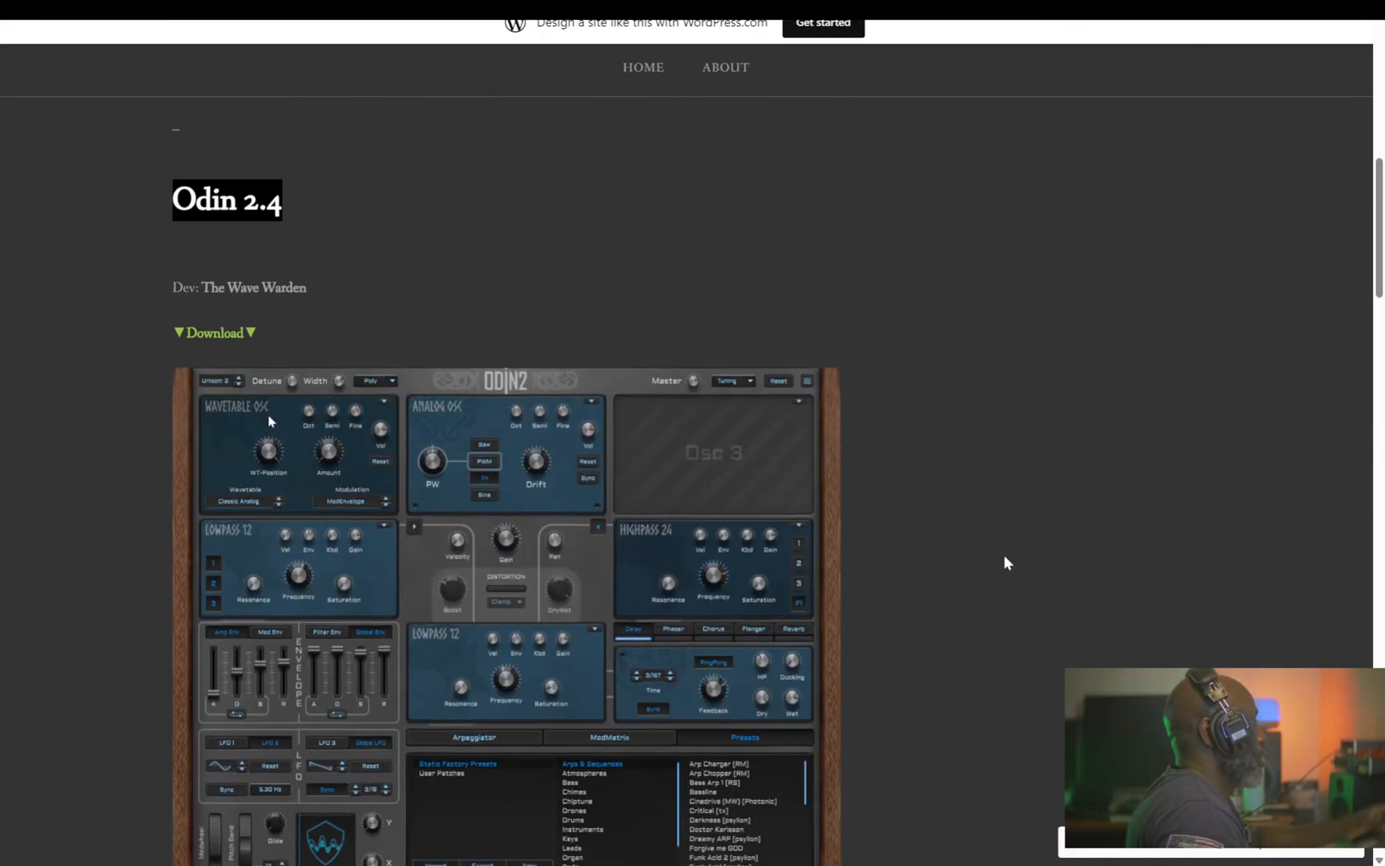
scroll(1003, 556, down, 1)
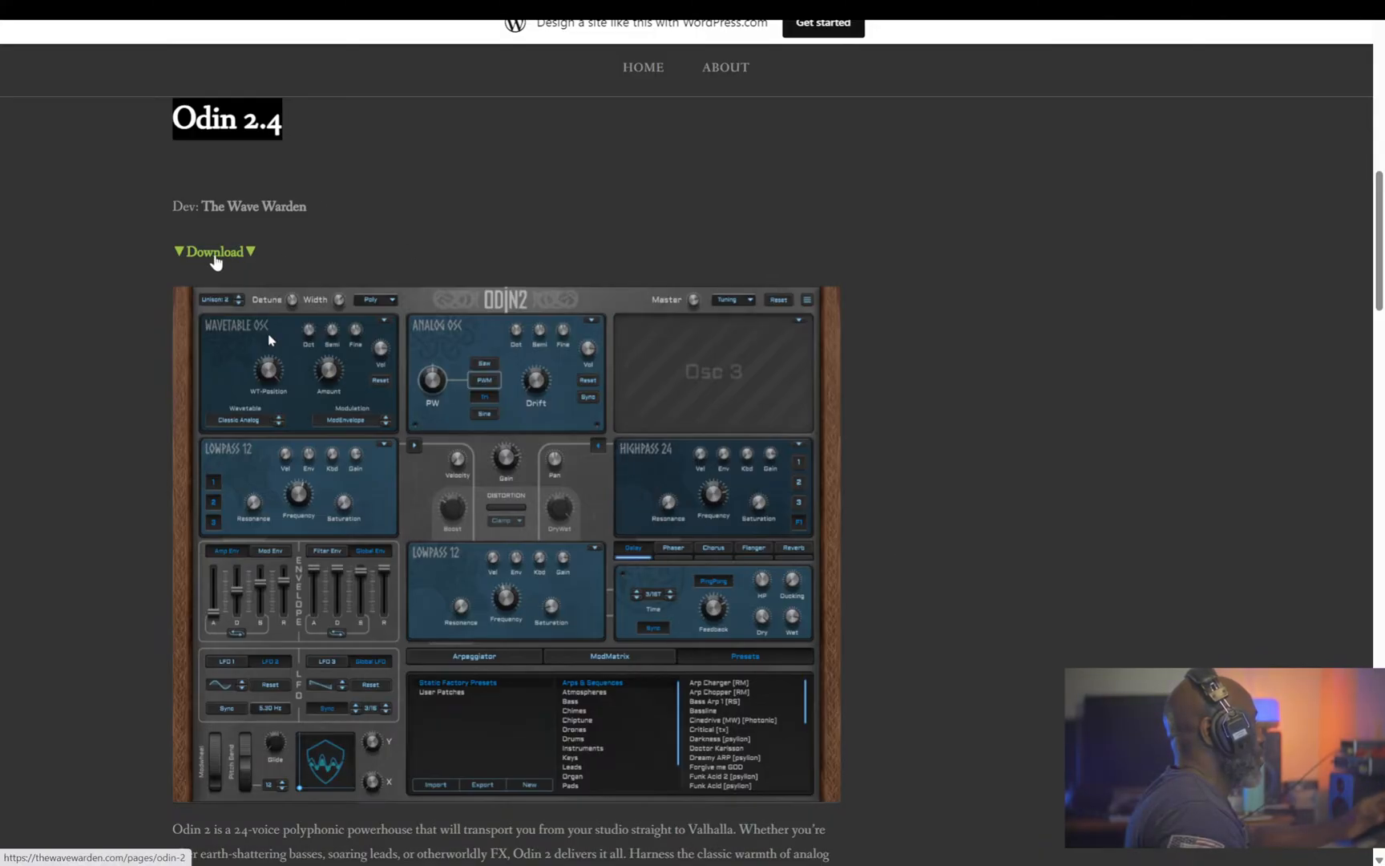
click(321, 259)
- Examine the description and interface picture on the Odin 2 Free Synthesizer page
scroll(970, 213, down, 6)
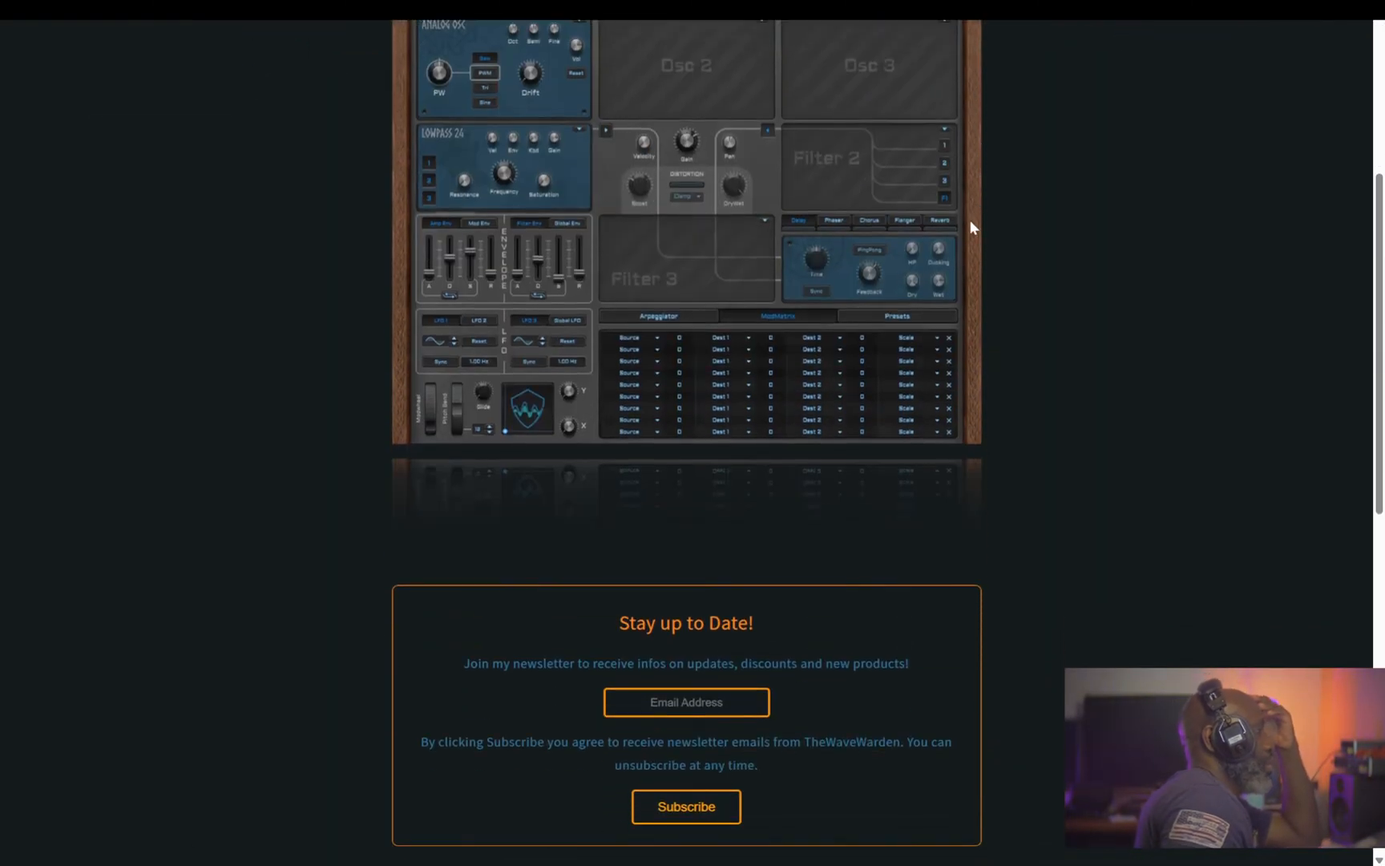
scroll(970, 220, up, 5)
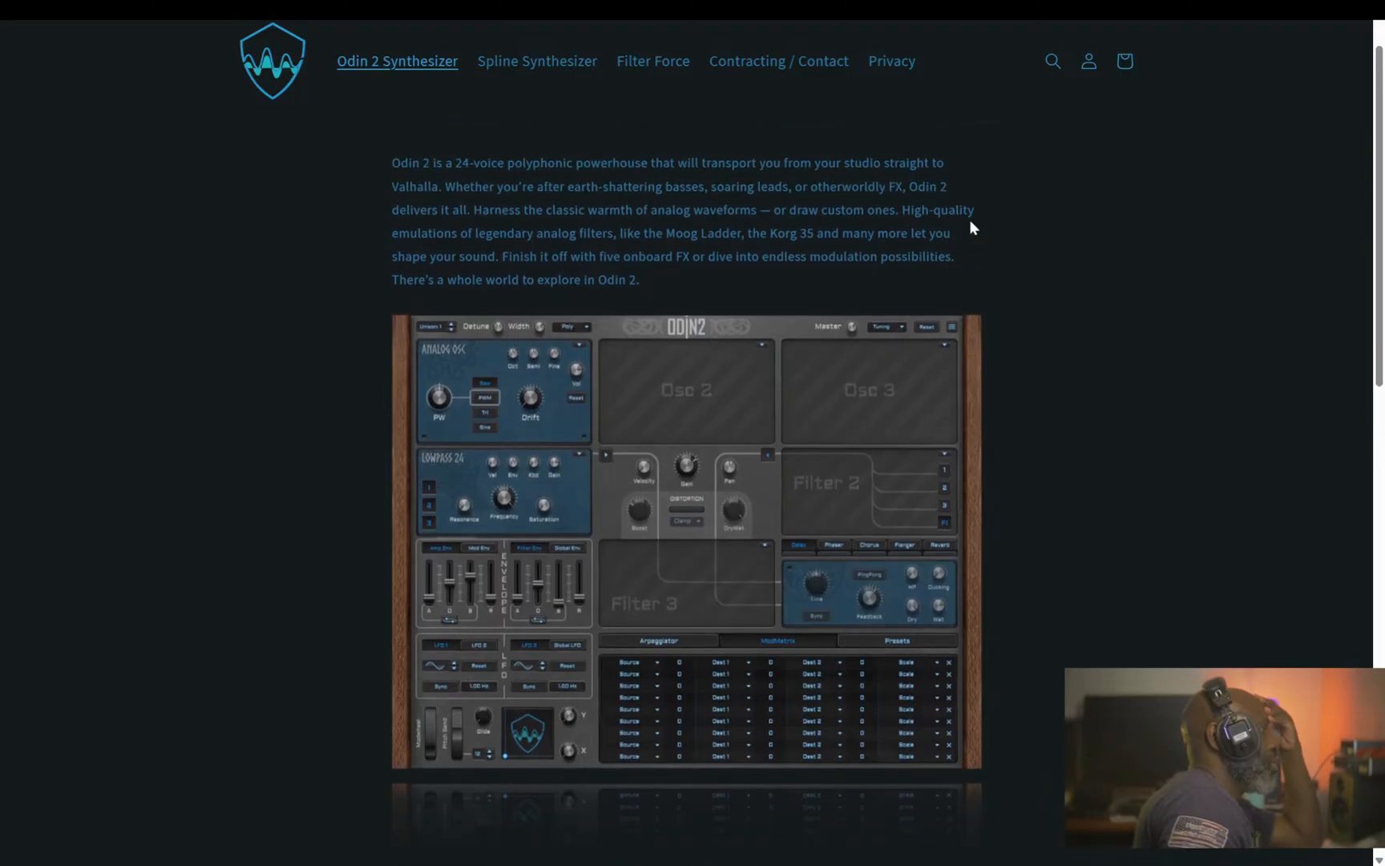
scroll(970, 221, down, 2)
scroll(970, 227, down, 1)
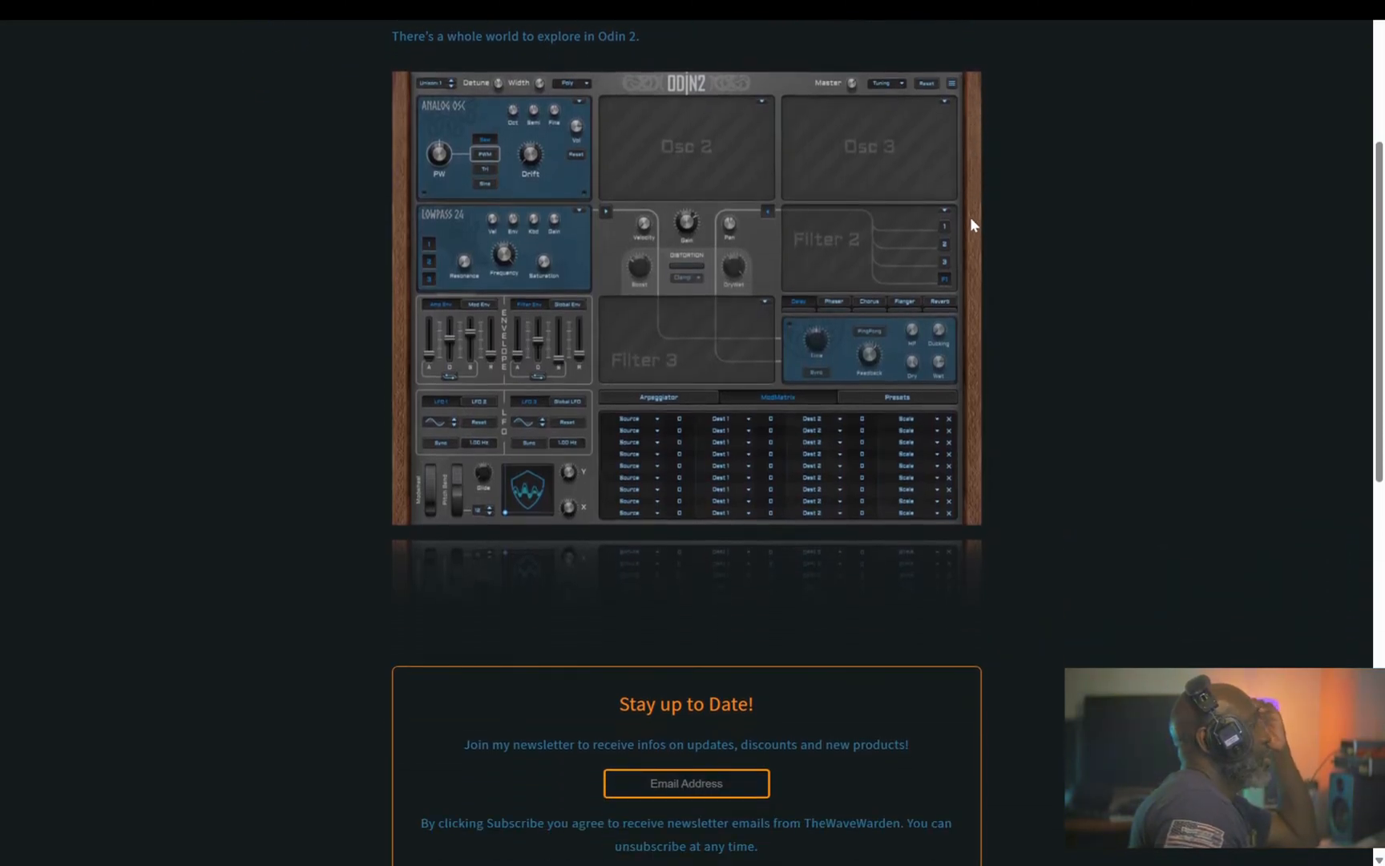
scroll(970, 229, up, 4)
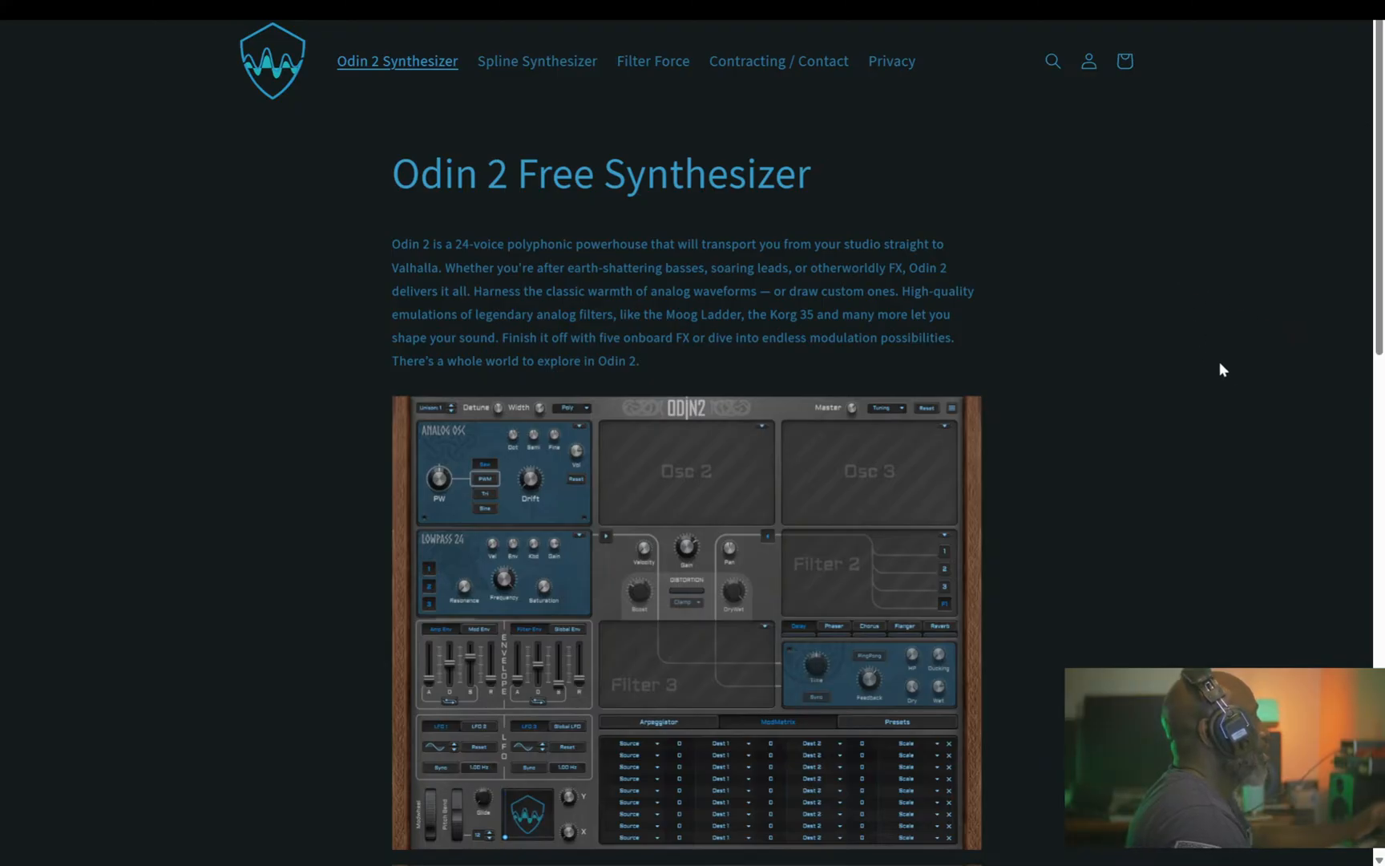
scroll(1104, 272, down, 3)
scroll(1107, 272, up, 3)
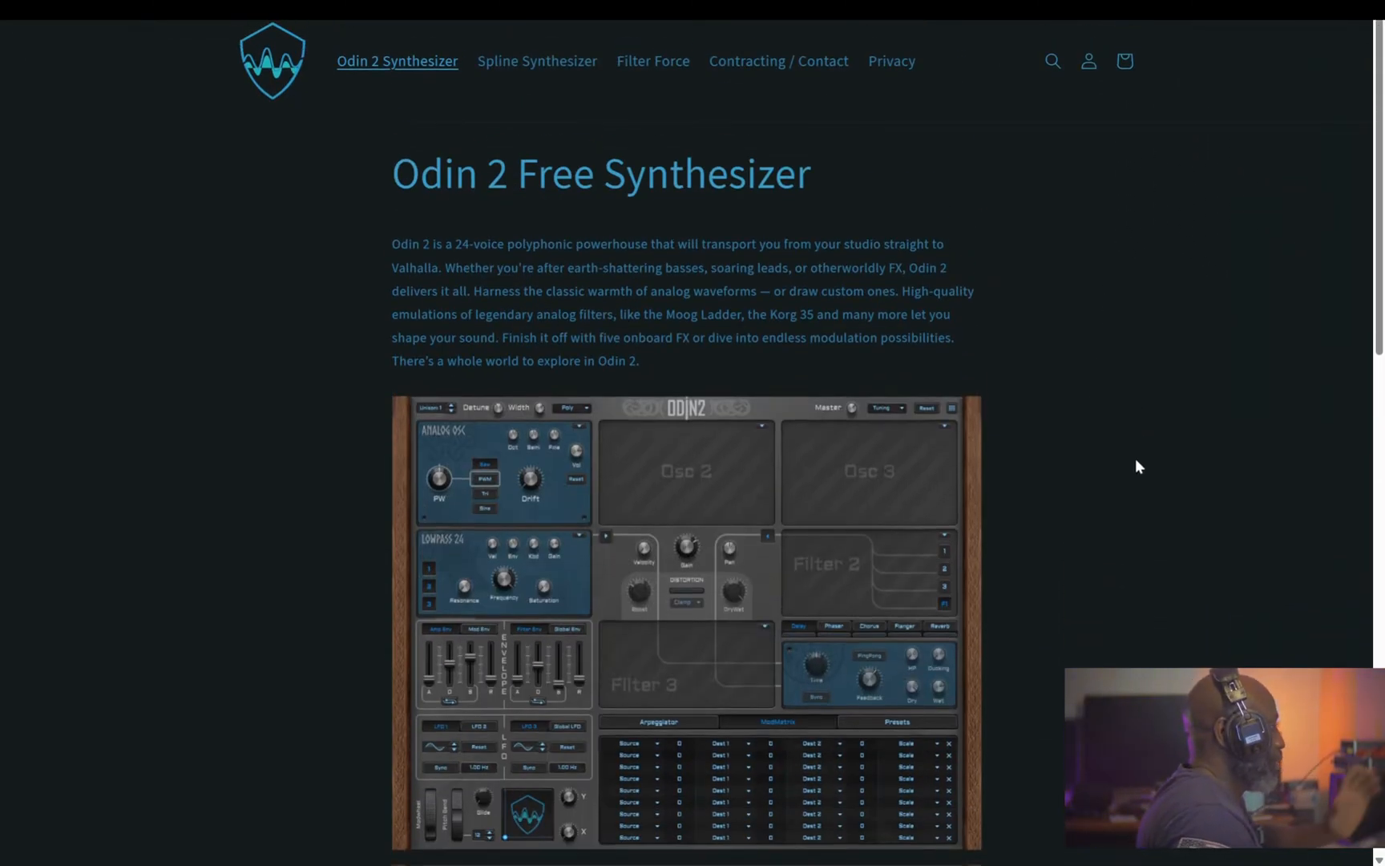
scroll(1139, 460, down, 2)
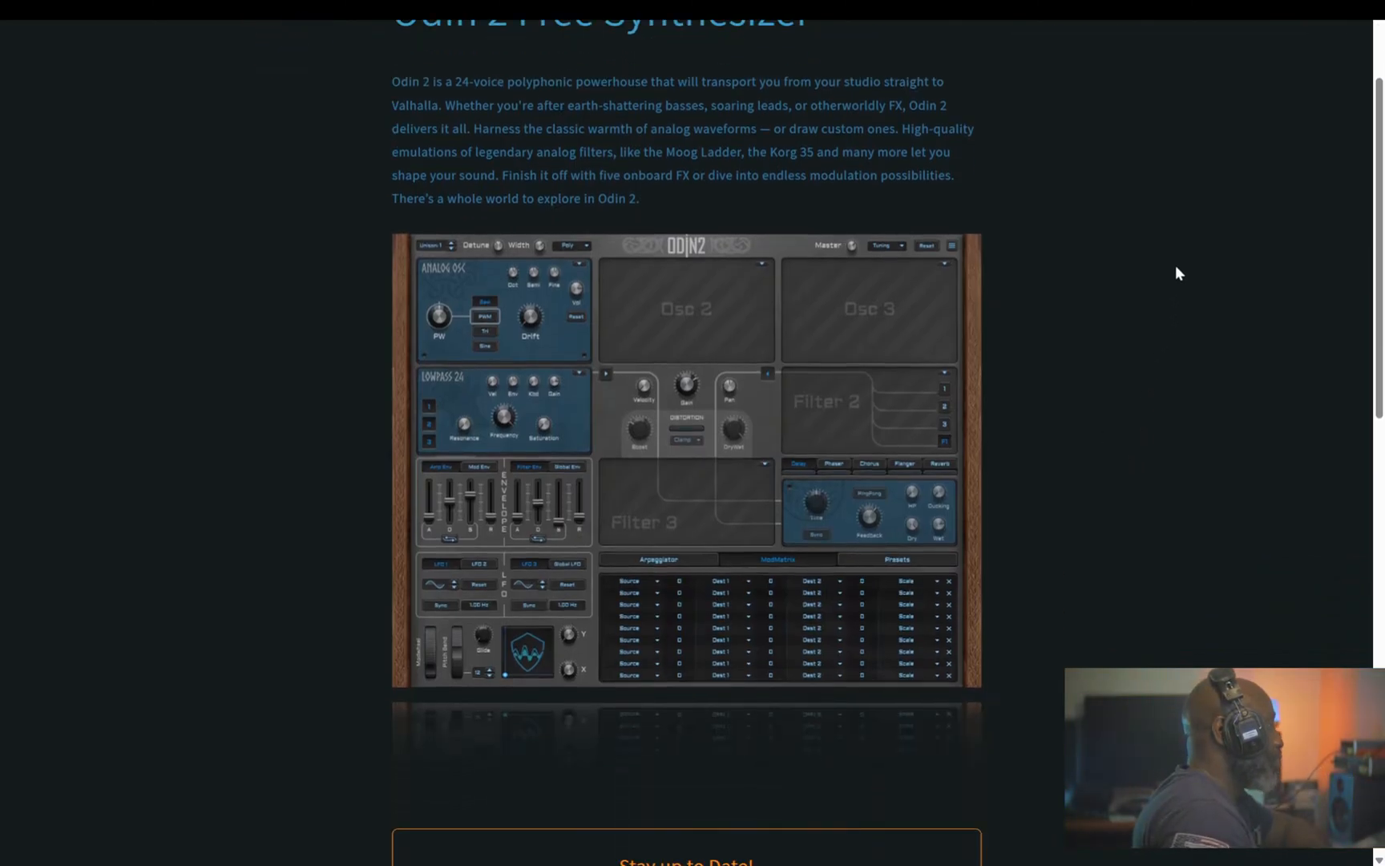
- Return to the WordPress plugin list and switch to the LS 6-3-2025 project in REAPER
key(ctrl+Tab)
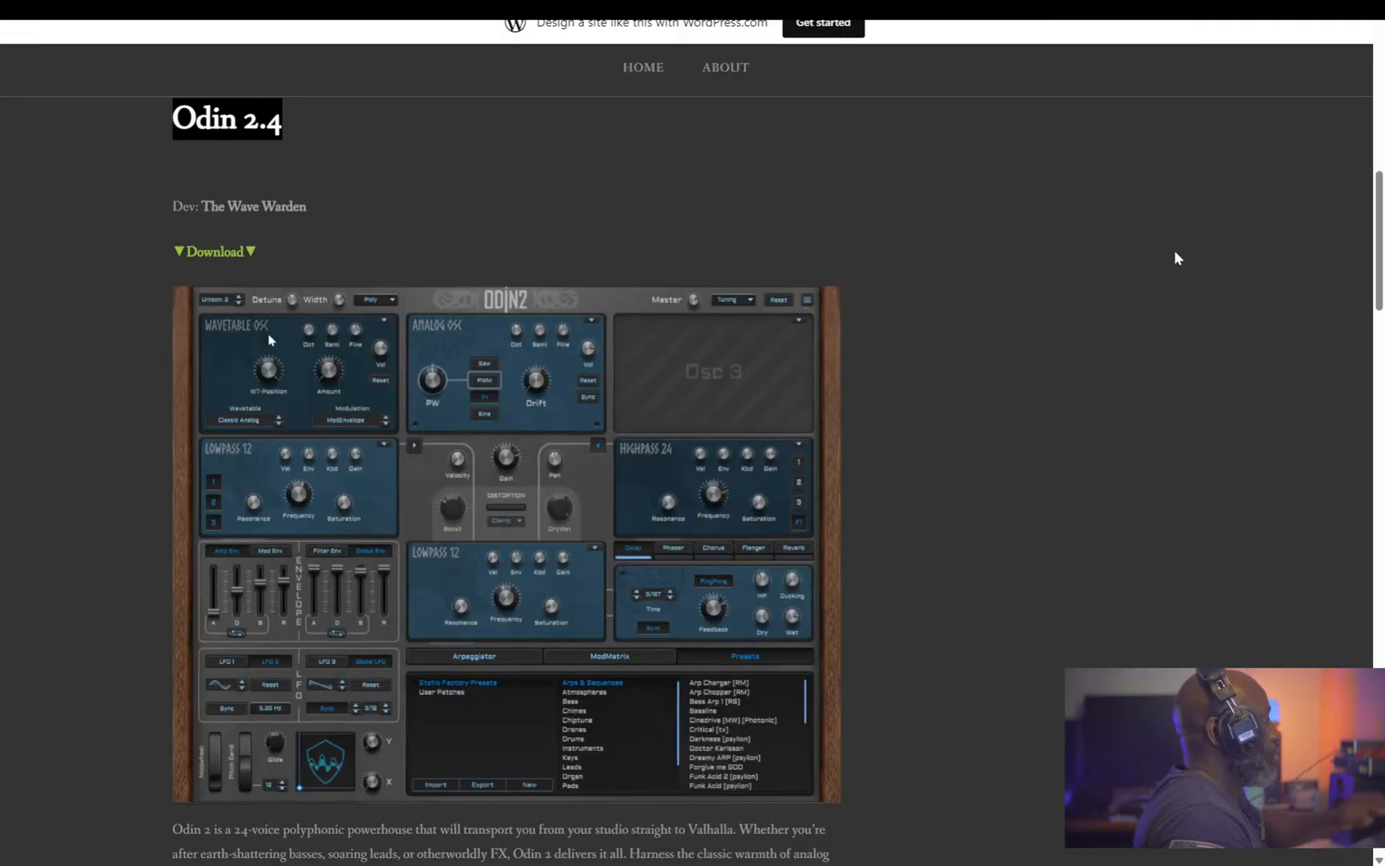
scroll(920, 425, up, 6)
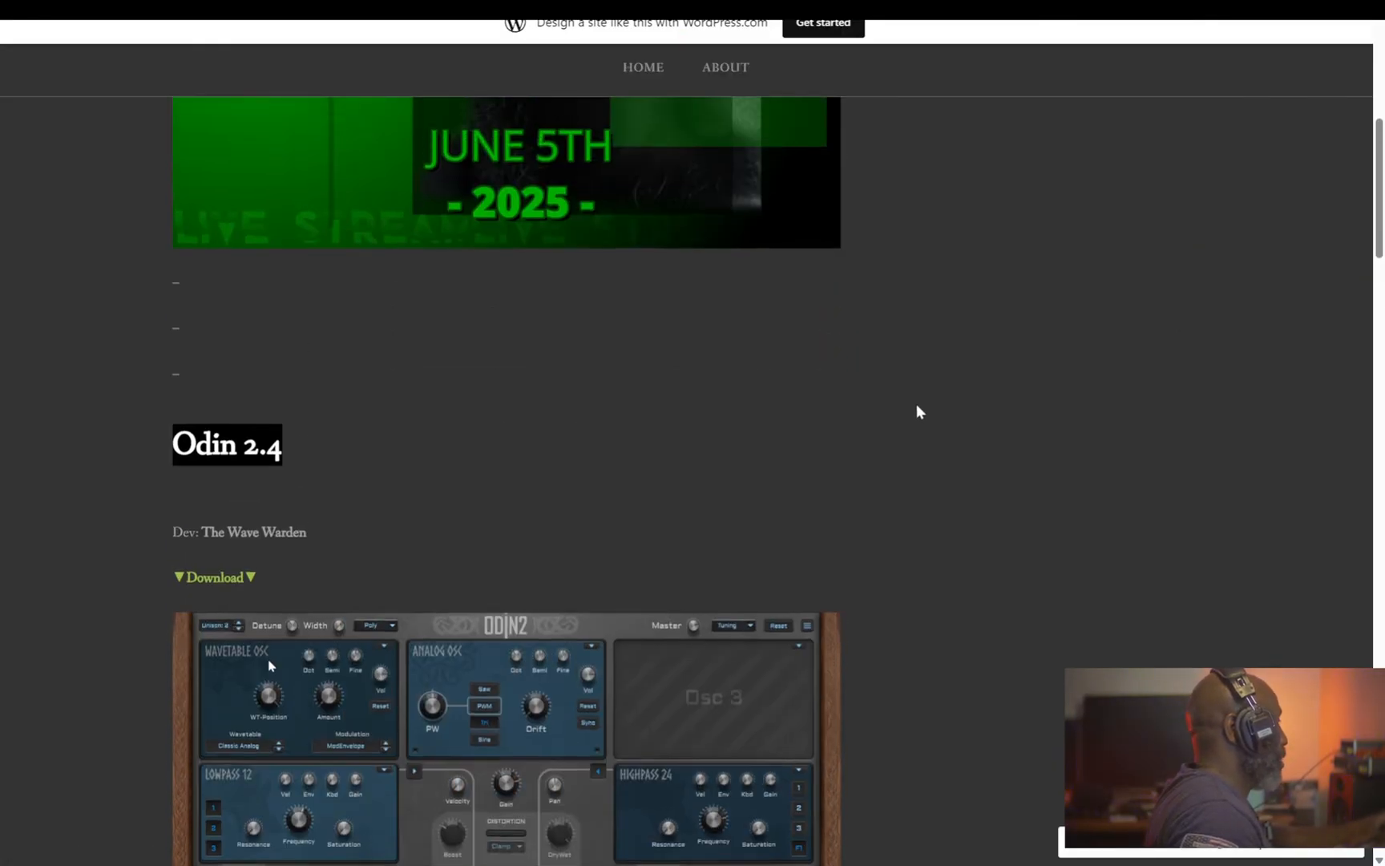
key(alt+Tab)
key(alt+Tab)
key(alt+Tab)
key(alt+Tab)
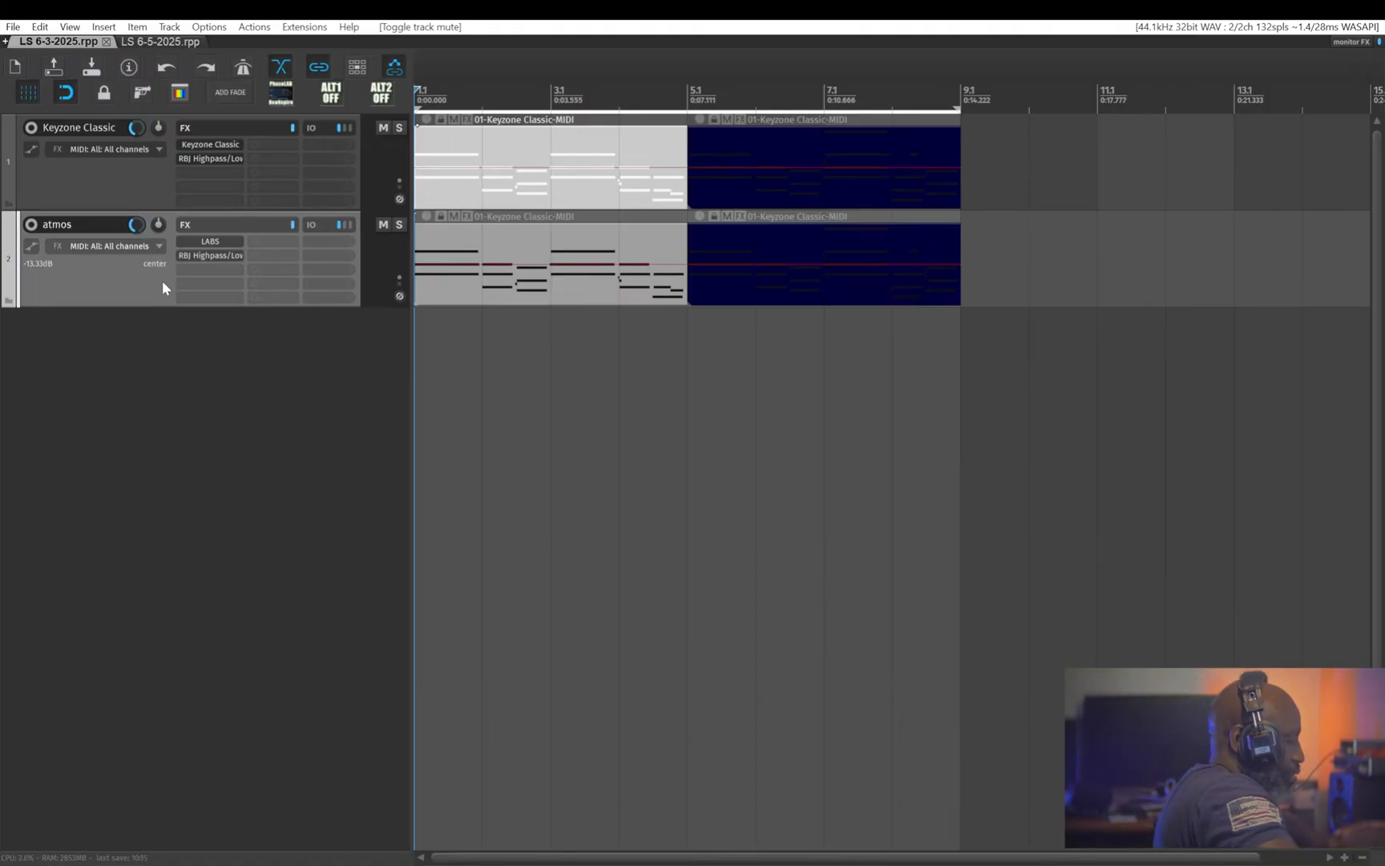
- Play back the Keyzone Classic and atmos tracks of the LS 6-3-2025 project, and stop playback
key(space)
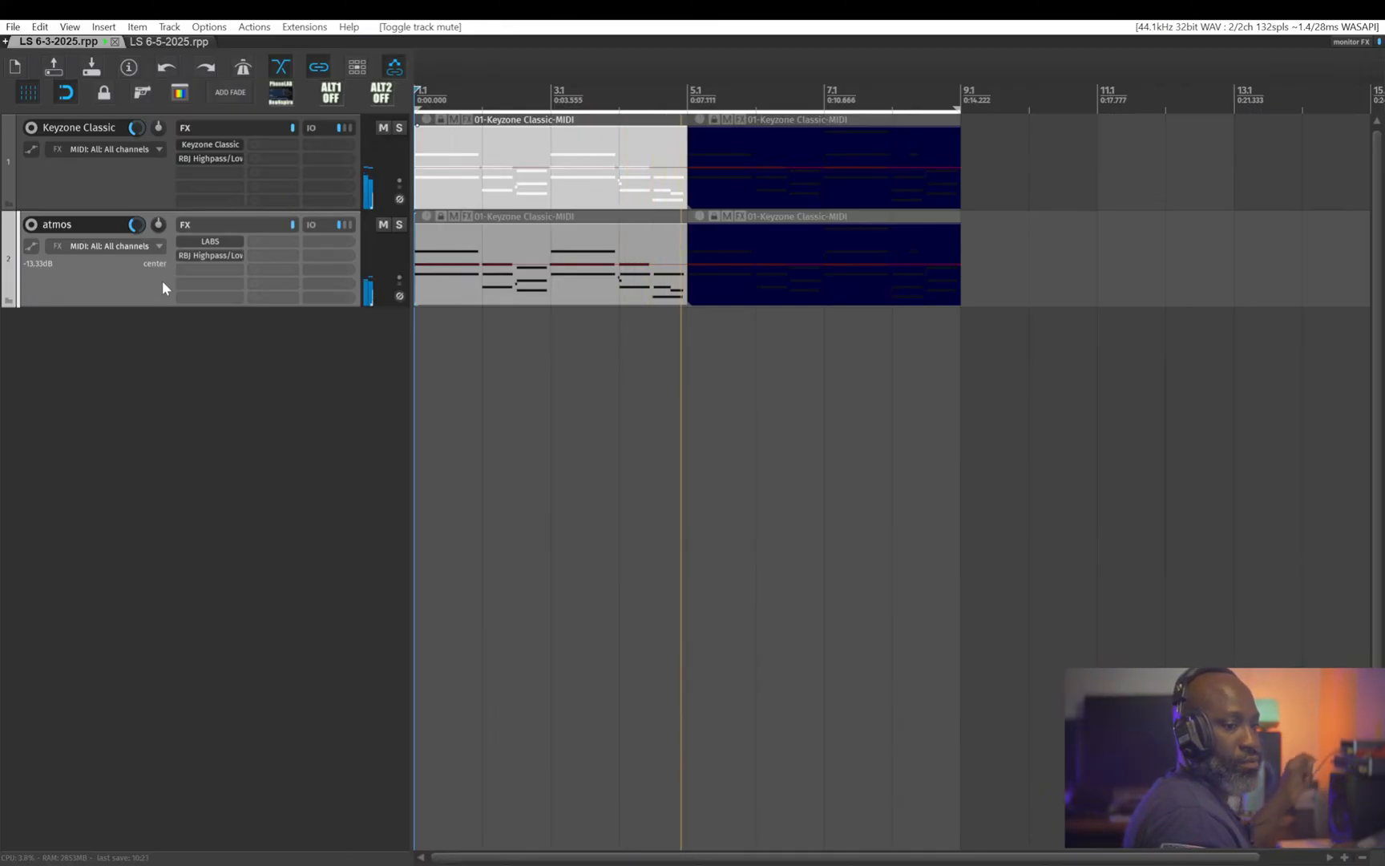
key(alt+Tab)
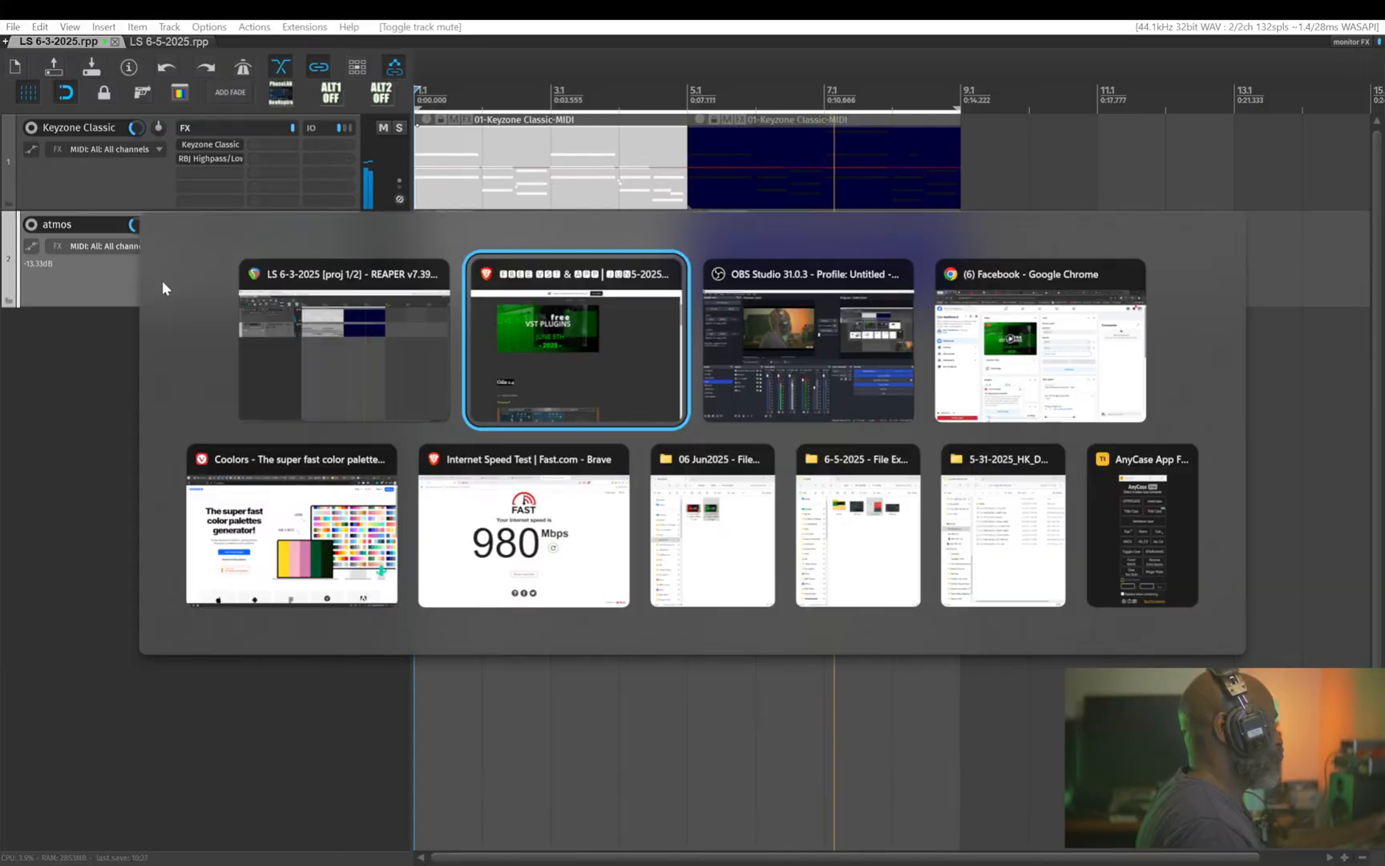
key(Tab)
key(Tab)
key(Escape)
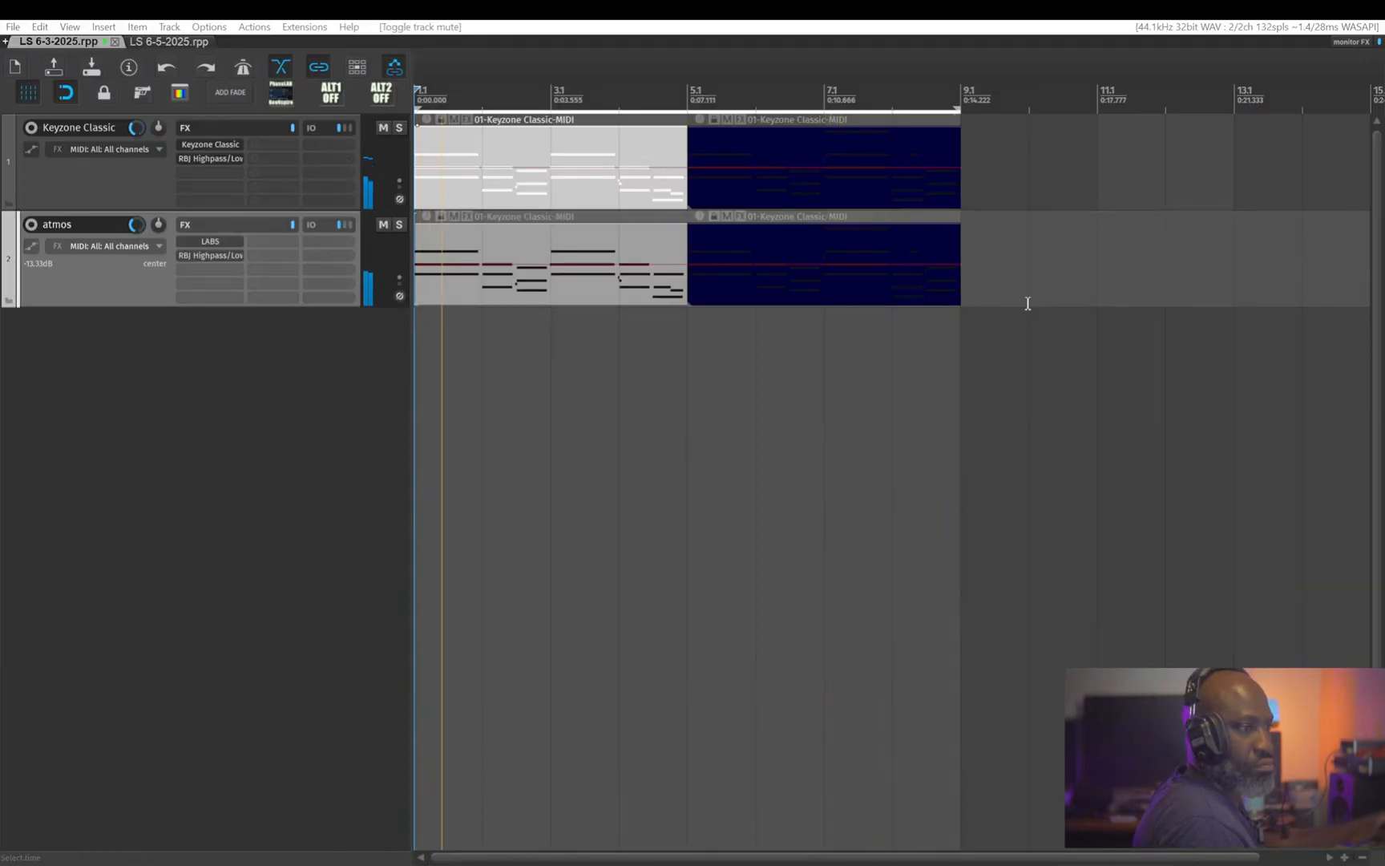
click(116, 552)
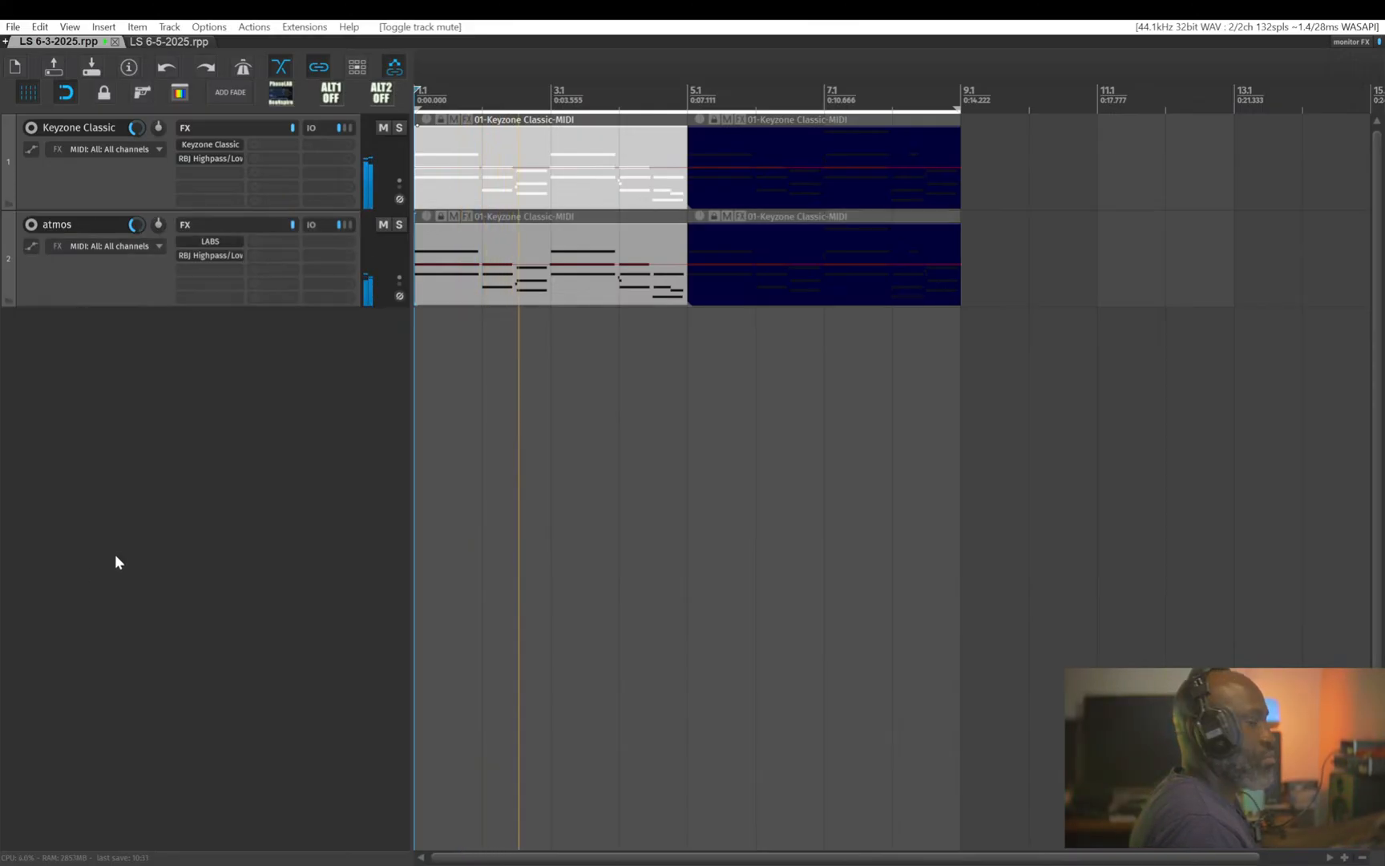
key(alt+Tab)
key(Tab)
key(Tab)
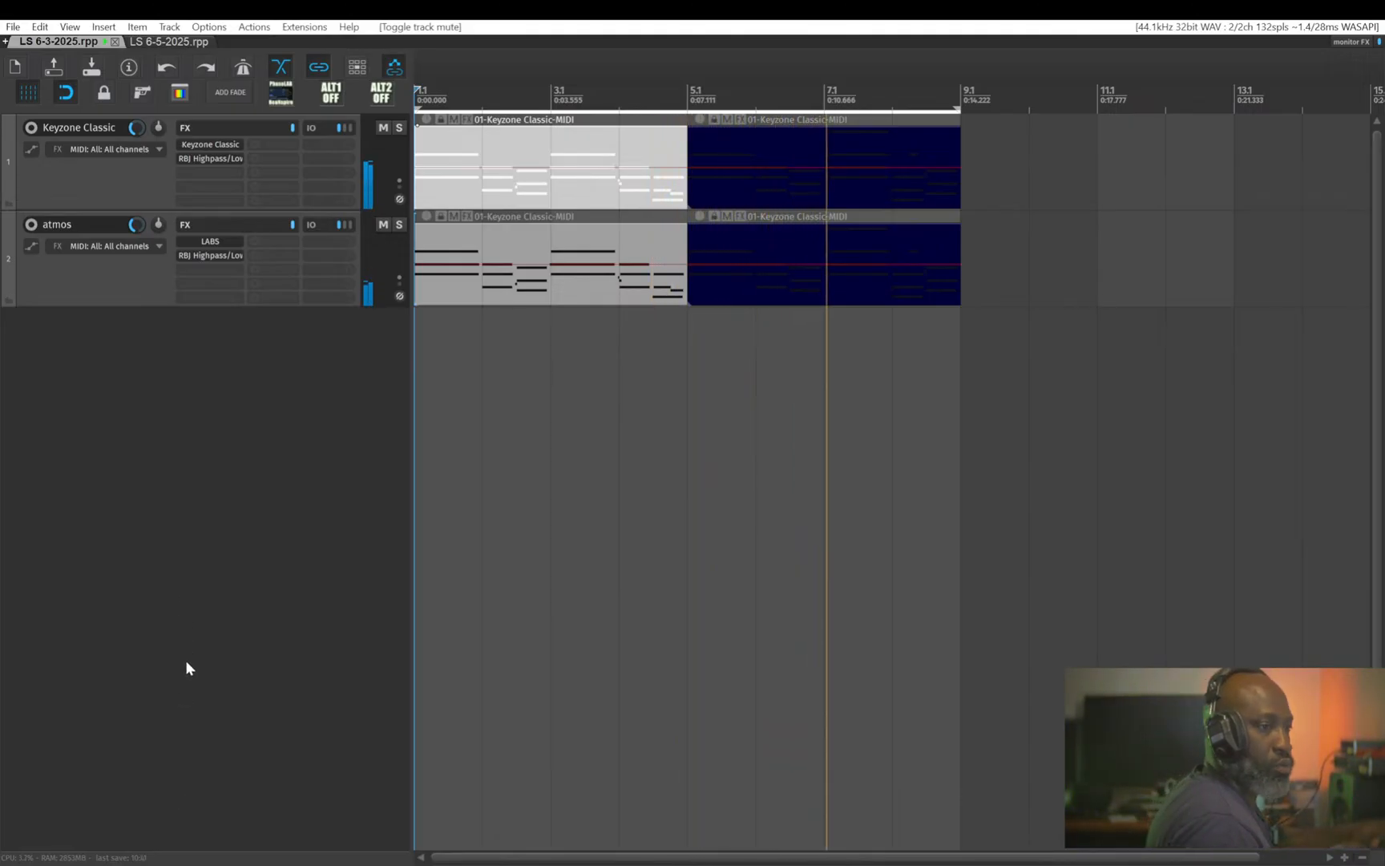
key(space)
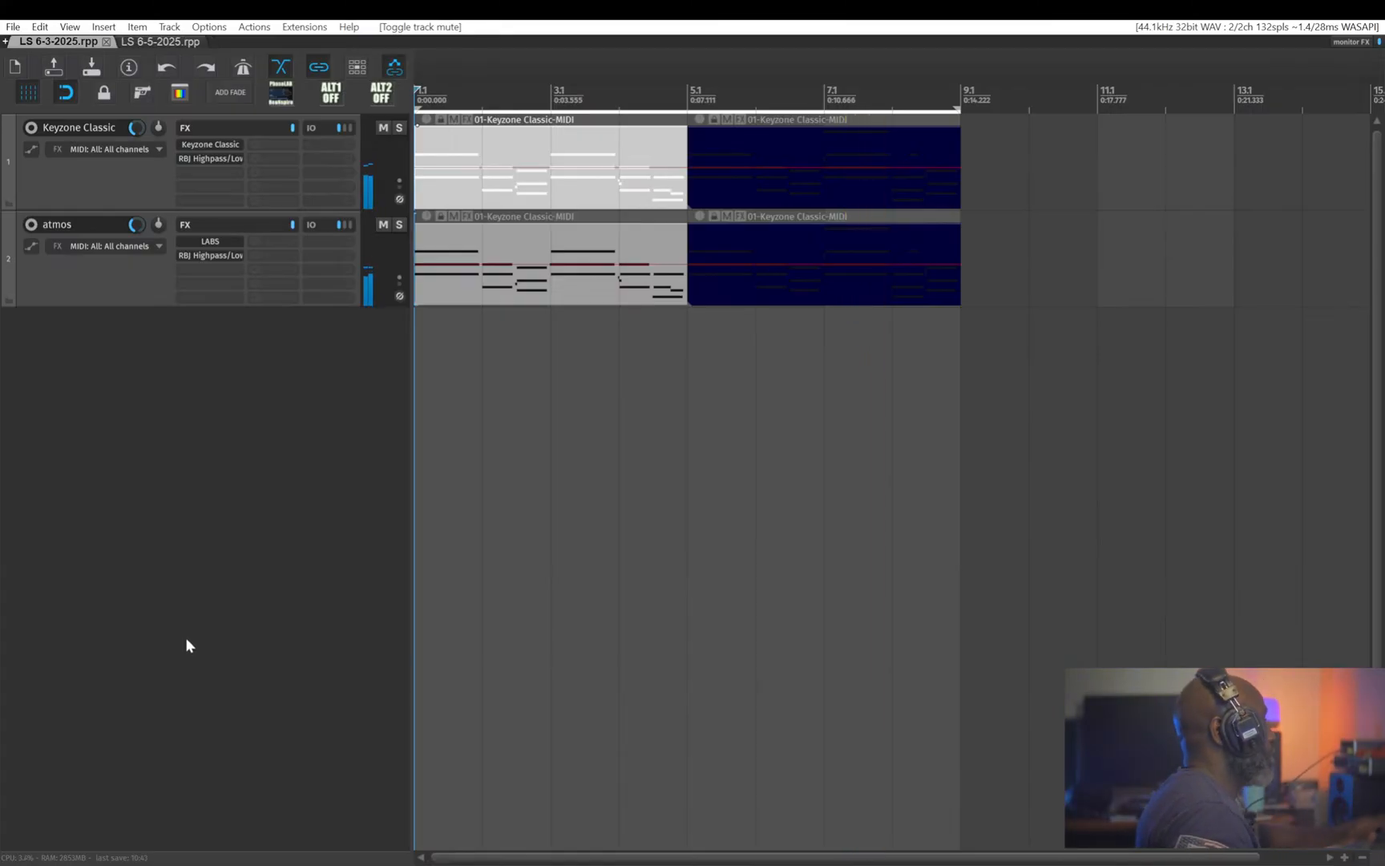
- Switch to the LS 6-5-2025 project and show the Vital synth window of track 4 over the track list
click(173, 41)
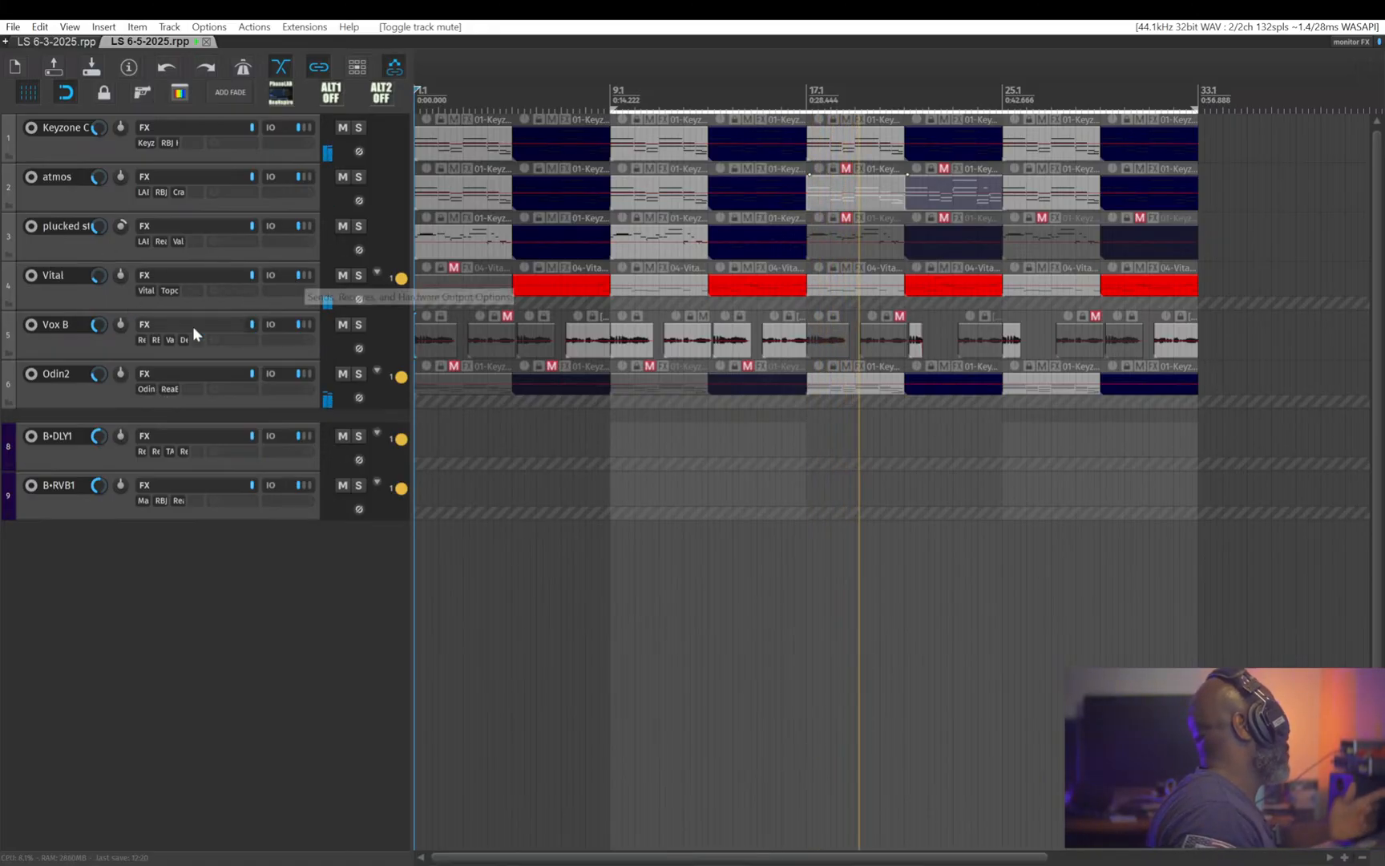
click(141, 290)
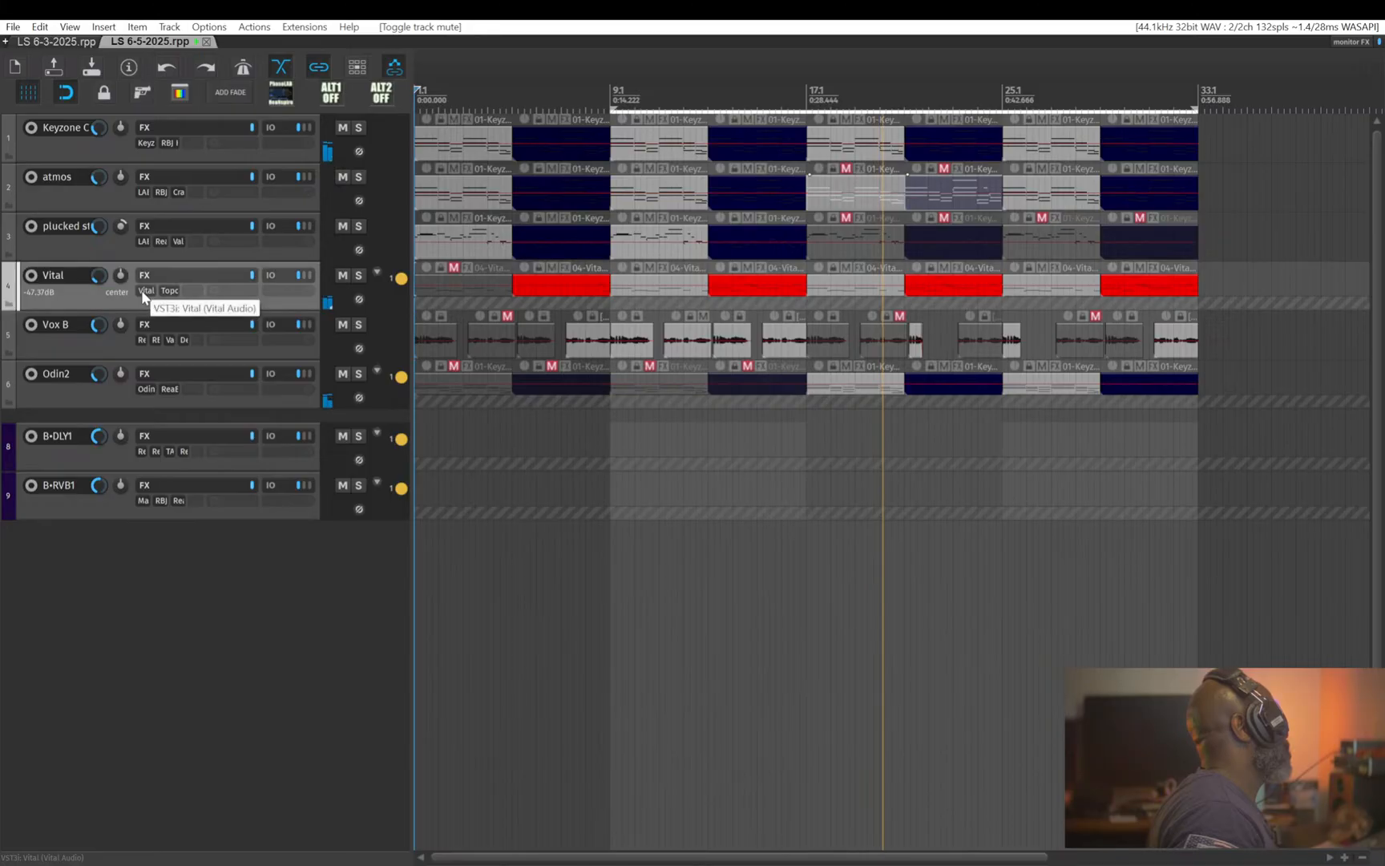
drag(1383, 80, 454, 95)
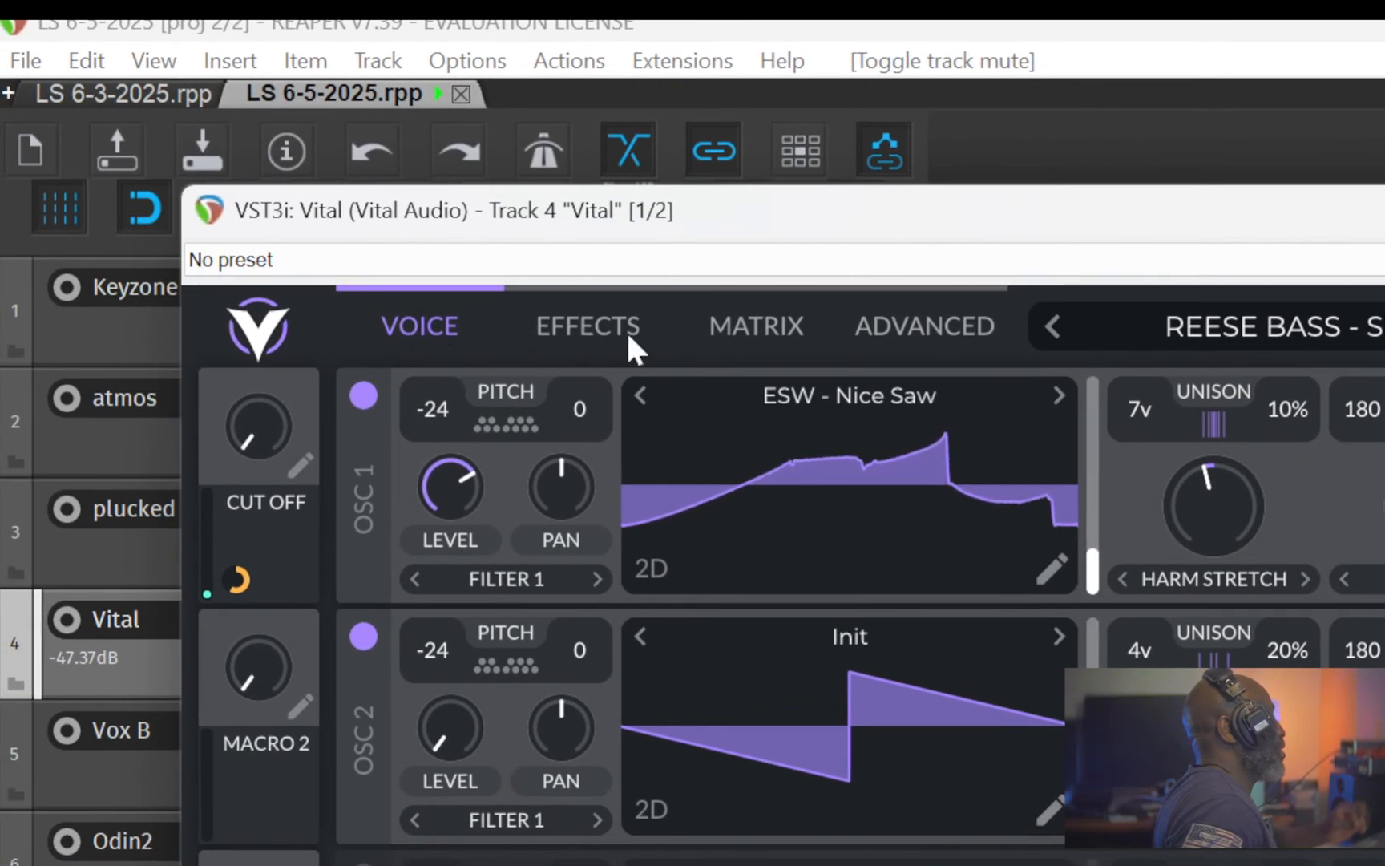
- Look through Vital's Effects, Matrix and Advanced pages for the REESE BASS - Slider Bass 01 preset
click(630, 344)
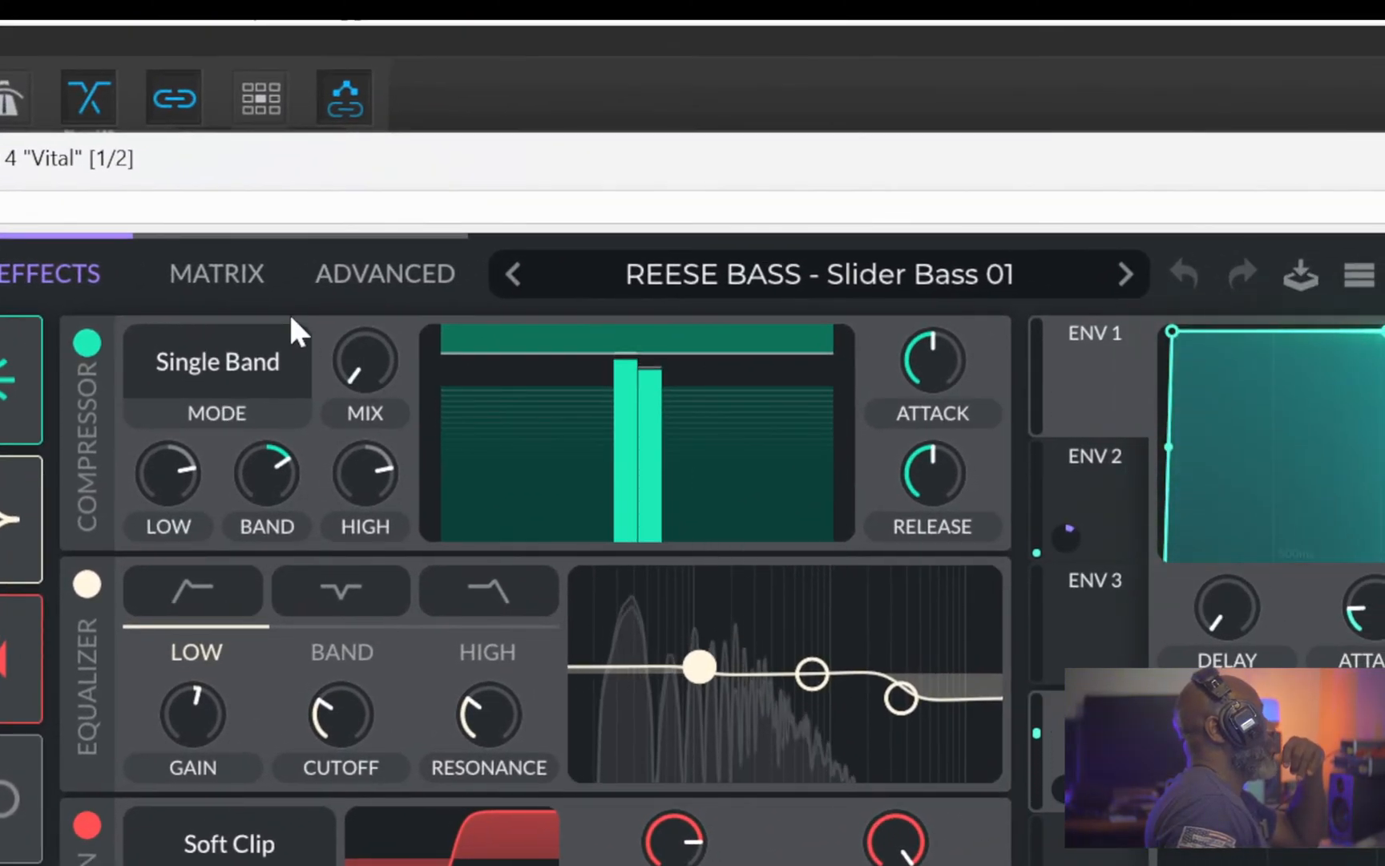
click(240, 280)
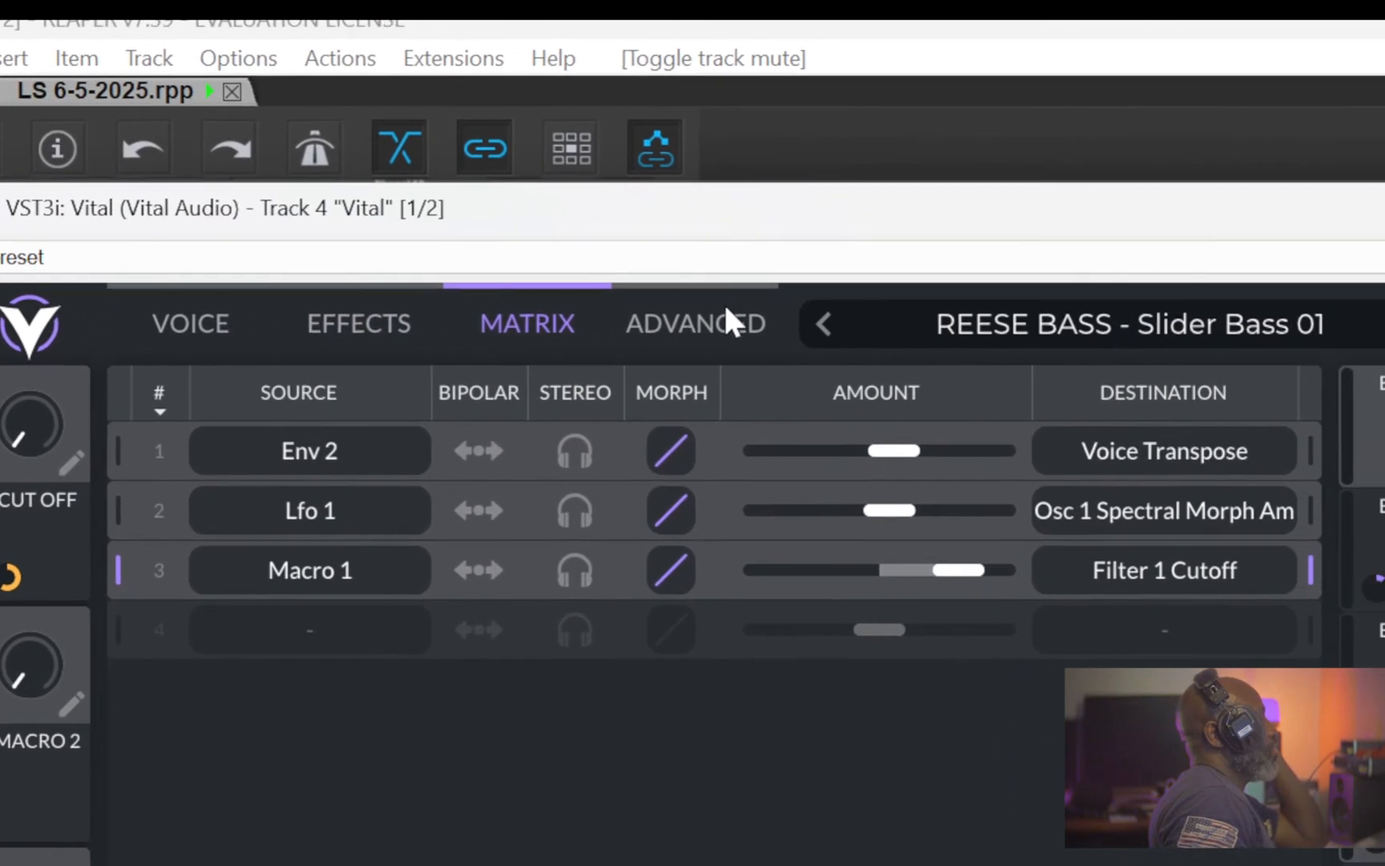
click(726, 317)
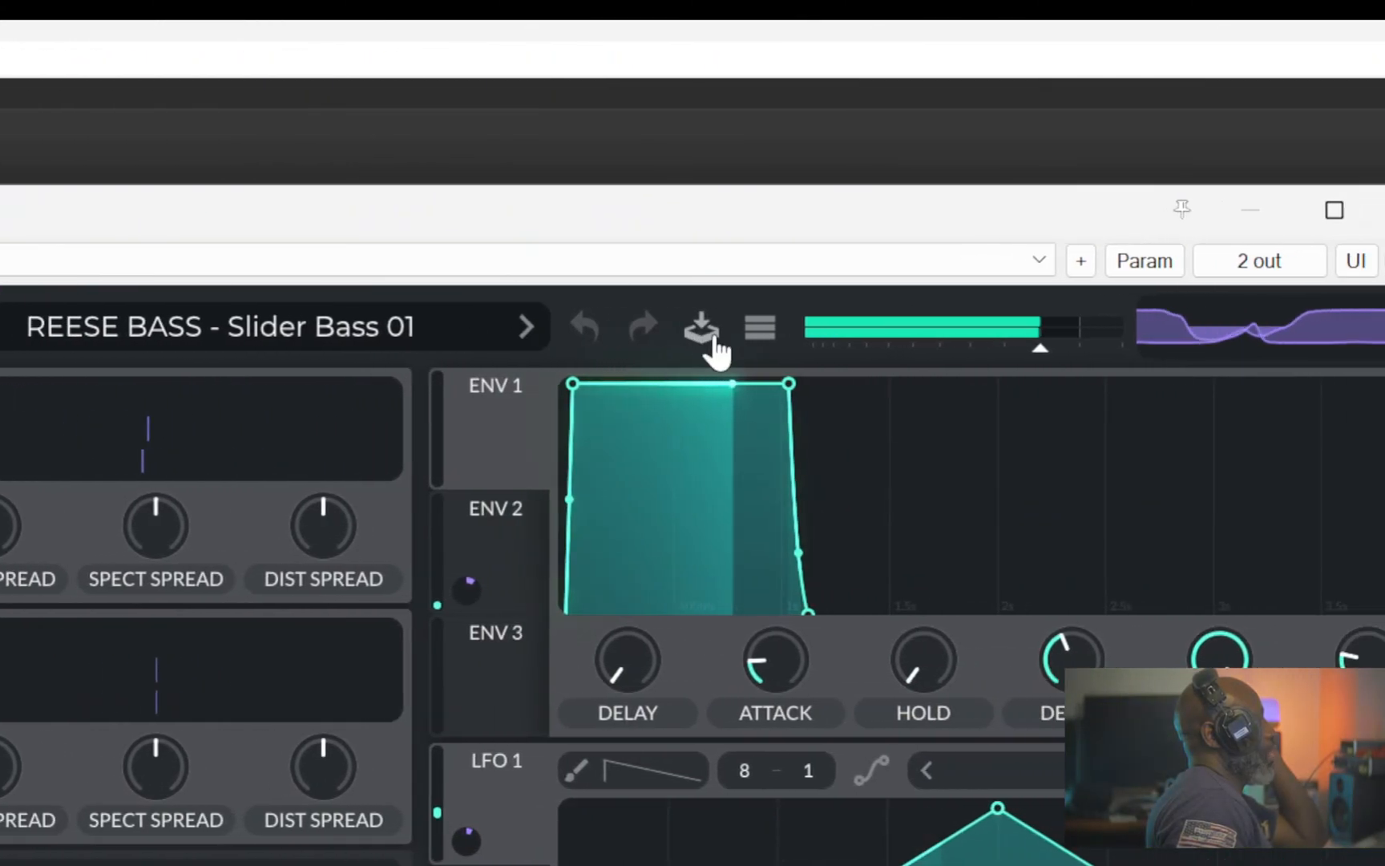
click(706, 330)
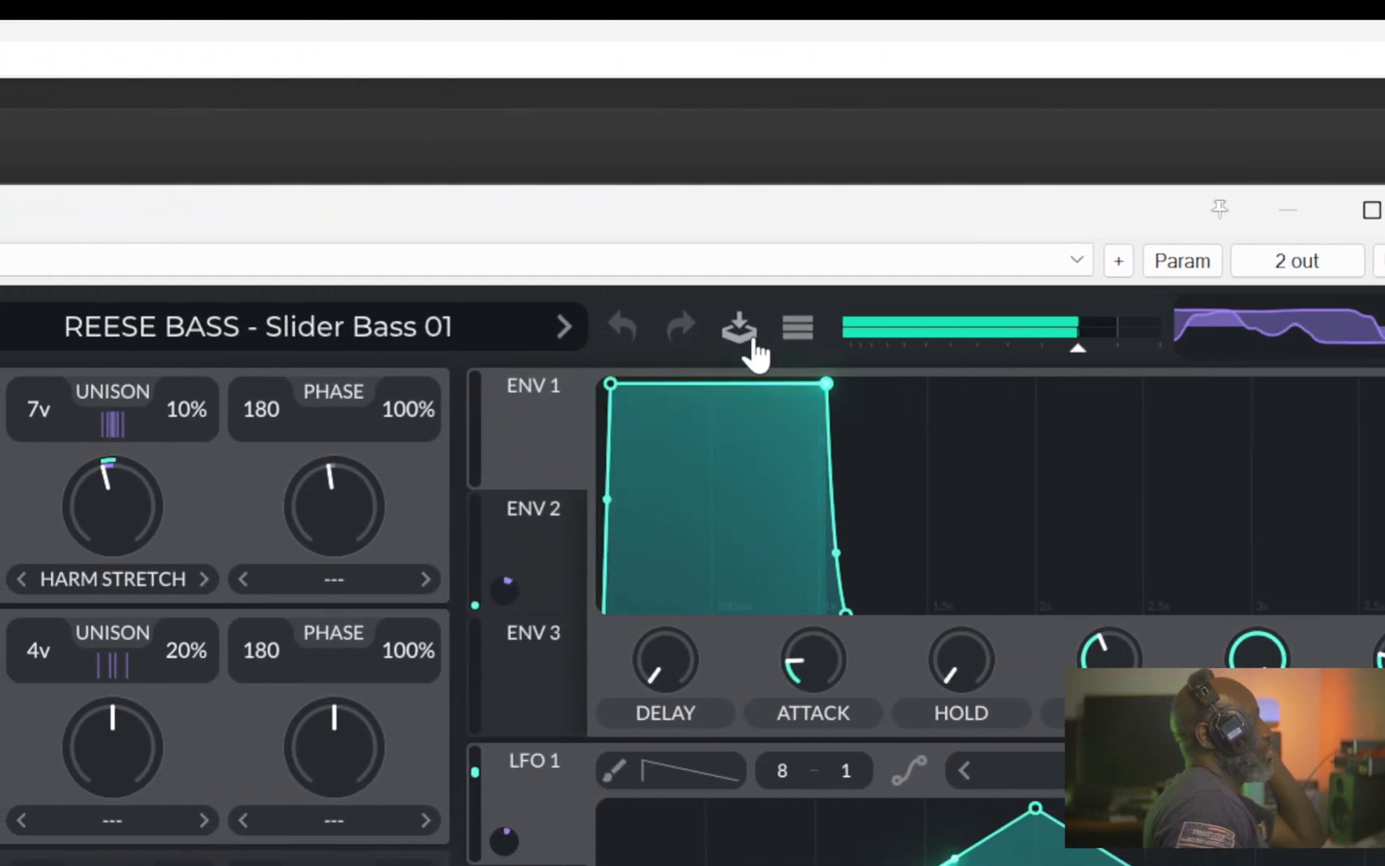
- Browse Vital's preset folders and preset list, and close the preset browser and plugin window
click(792, 343)
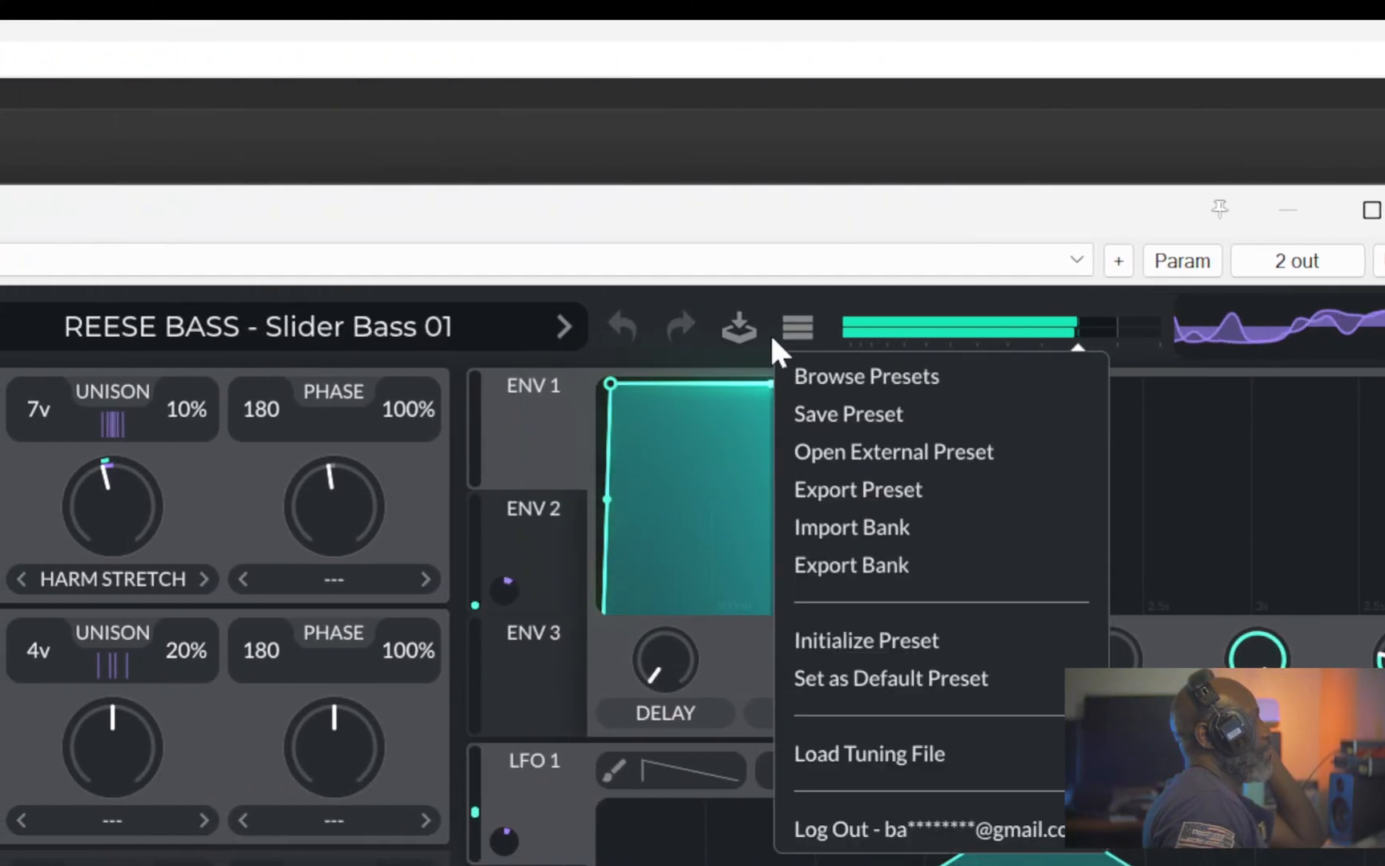
click(861, 380)
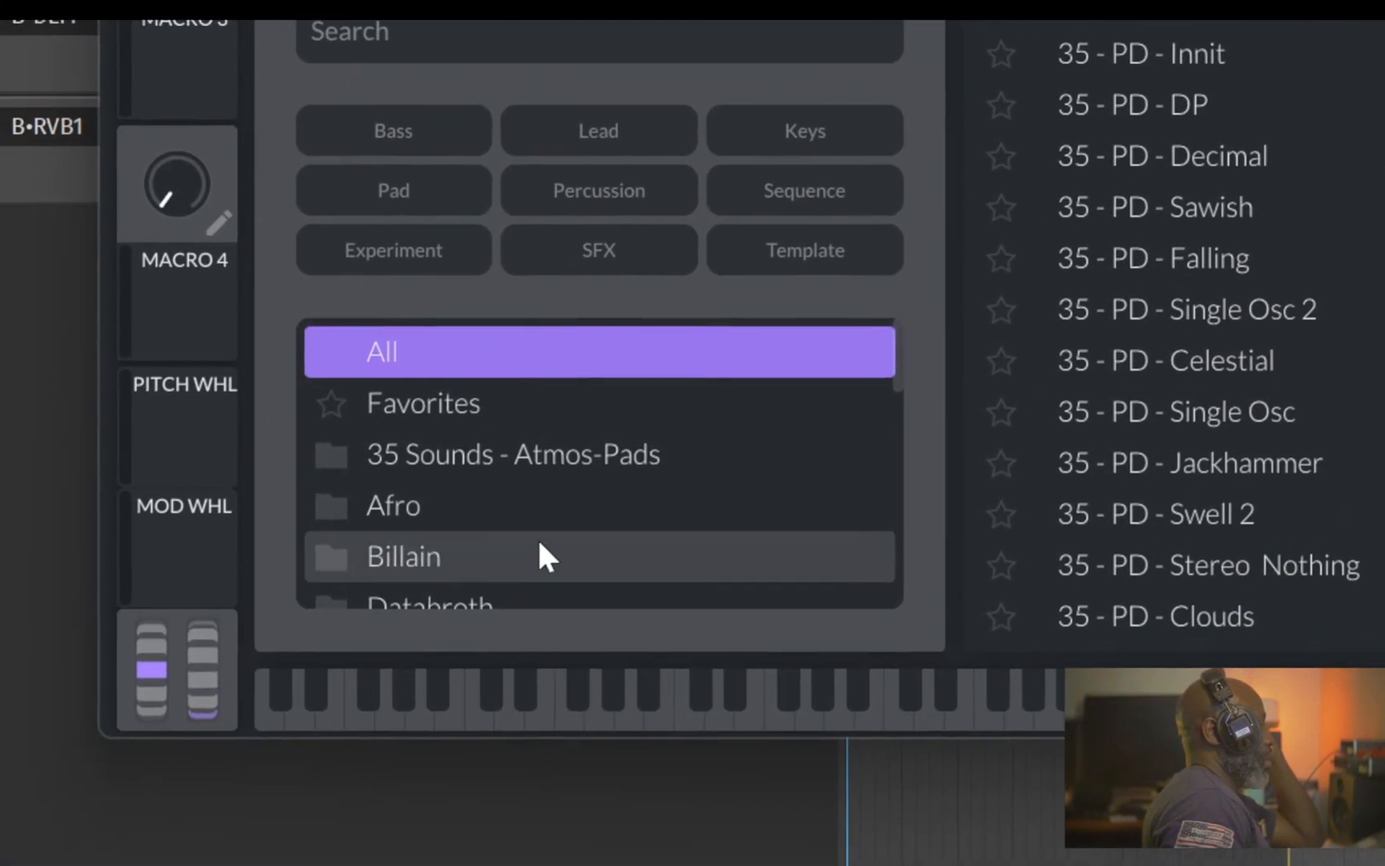
scroll(558, 430, down, 5)
scroll(559, 429, down, 5)
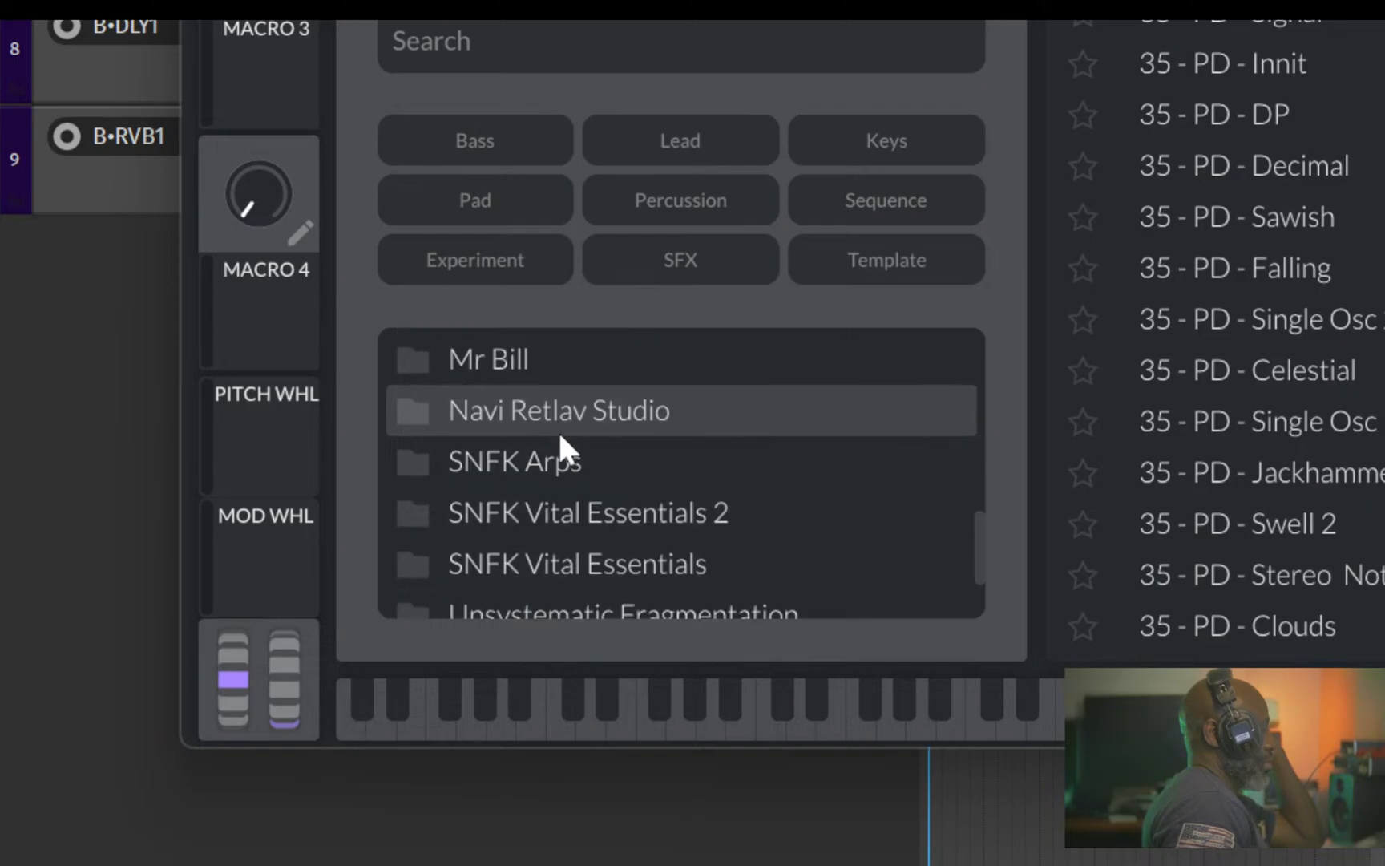
scroll(577, 437, up, 4)
scroll(601, 449, up, 5)
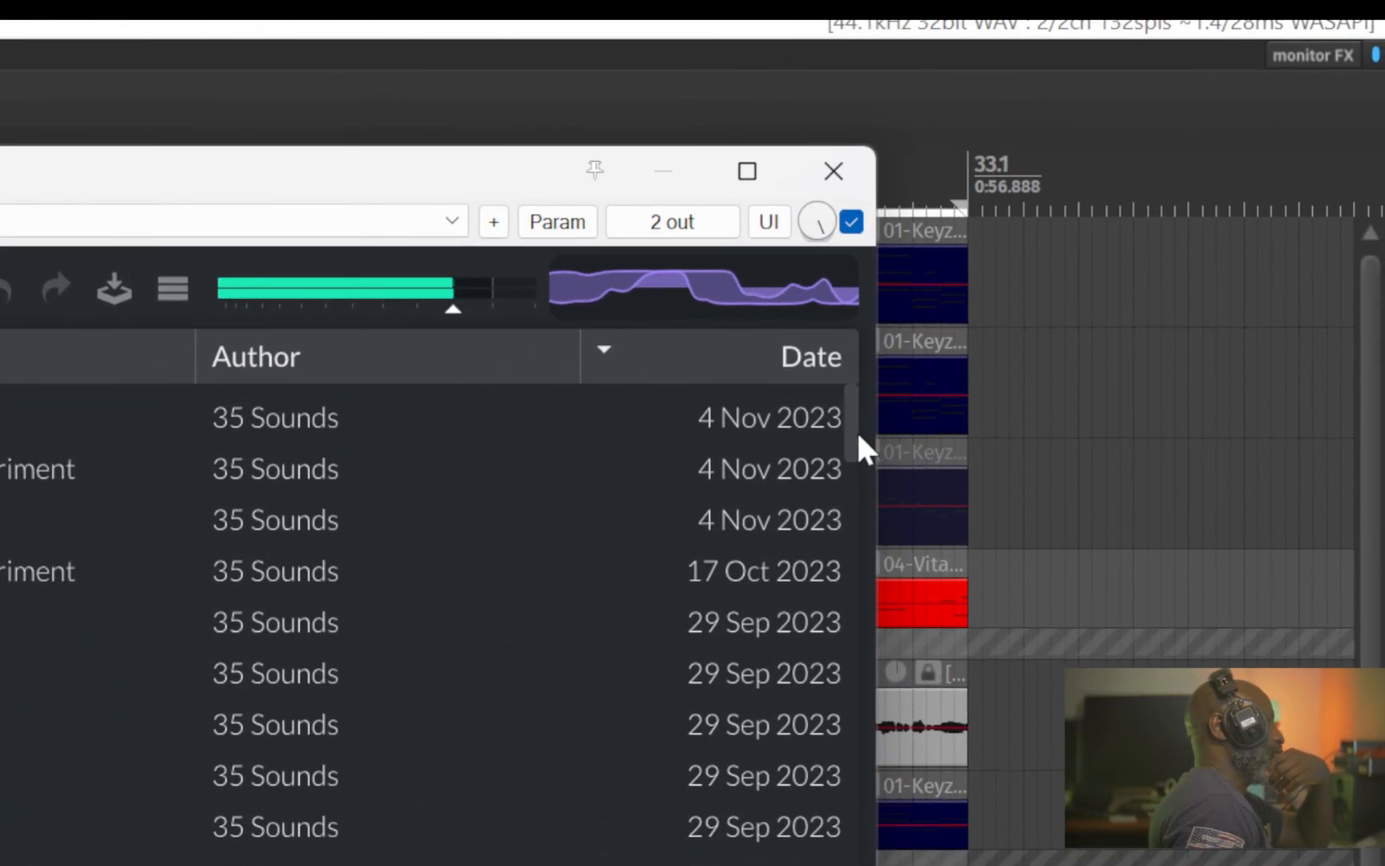
scroll(872, 713, down, 15)
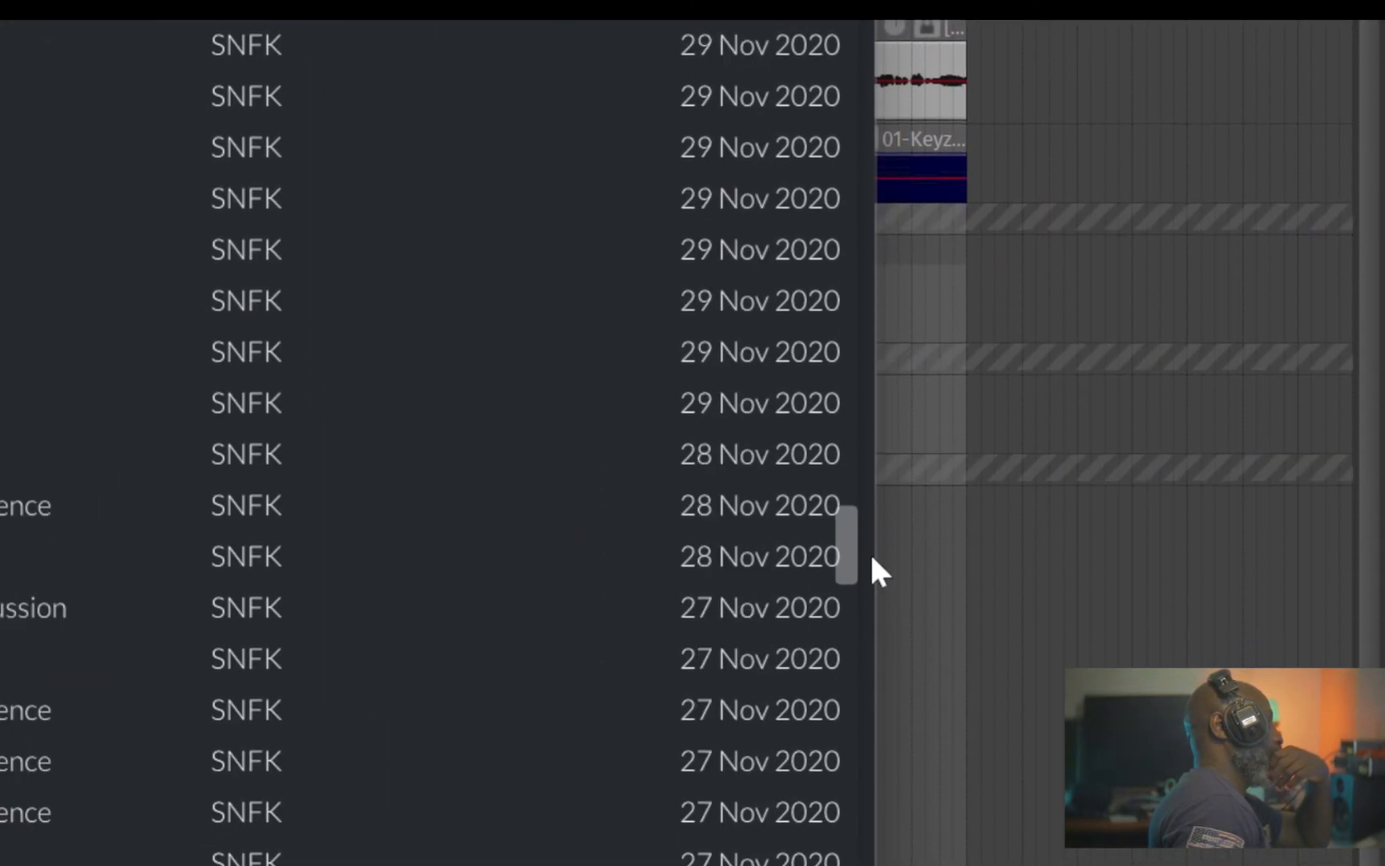
scroll(872, 561, up, 15)
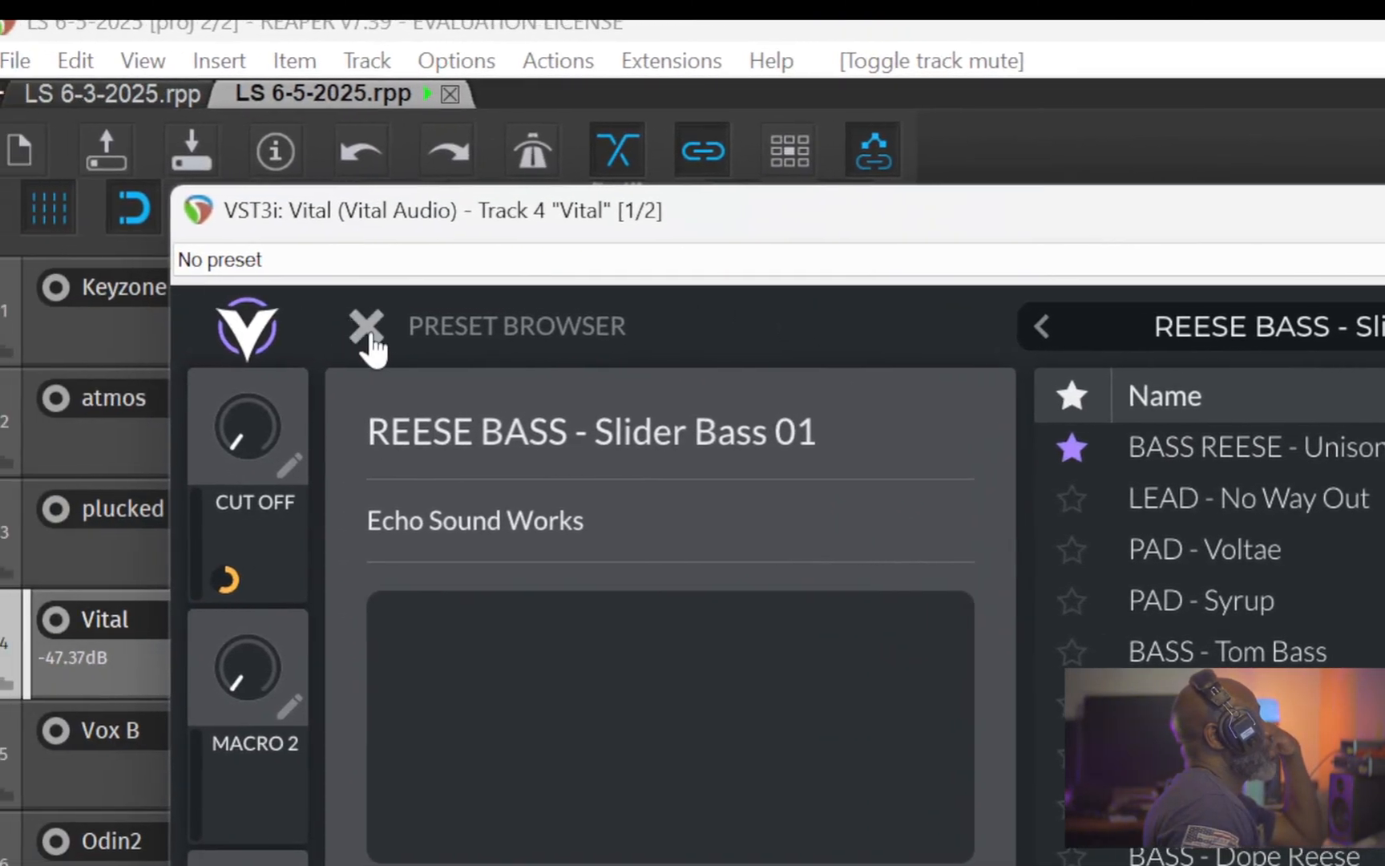
click(88, 318)
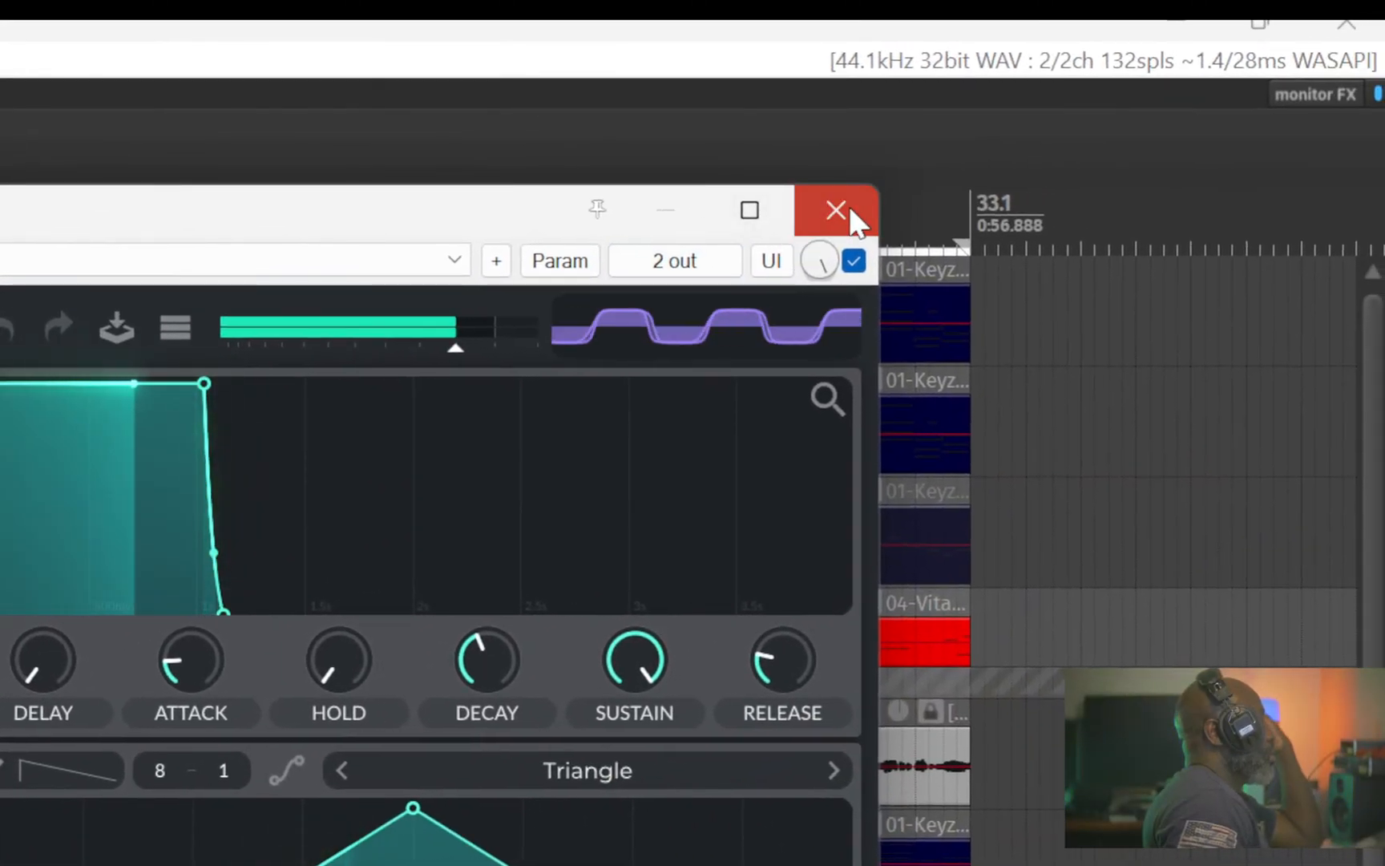
click(836, 210)
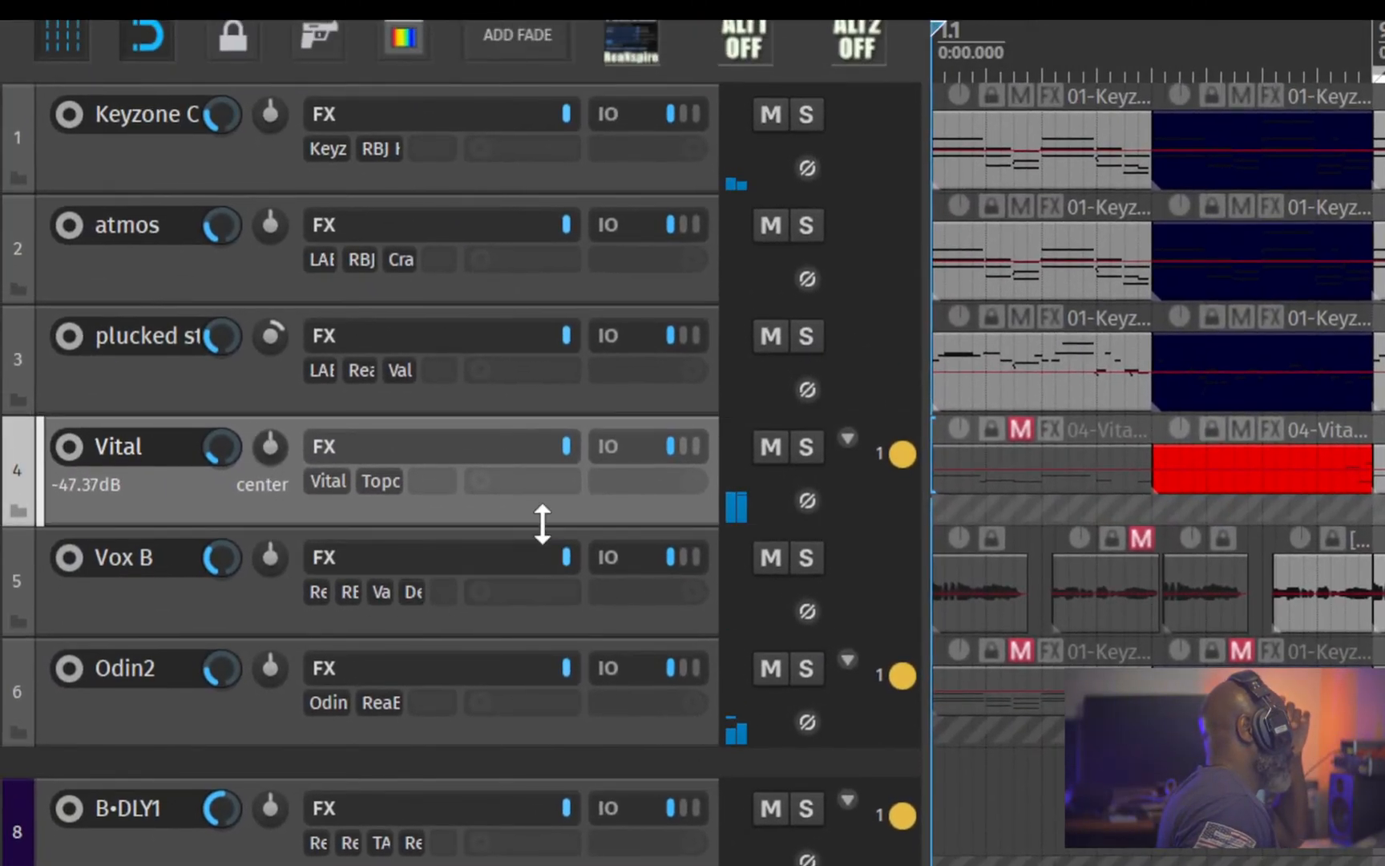
- Solo the Vital track and bypass its Topos effect, with the track enlarged to show its effect slots
drag(542, 520, 416, 516)
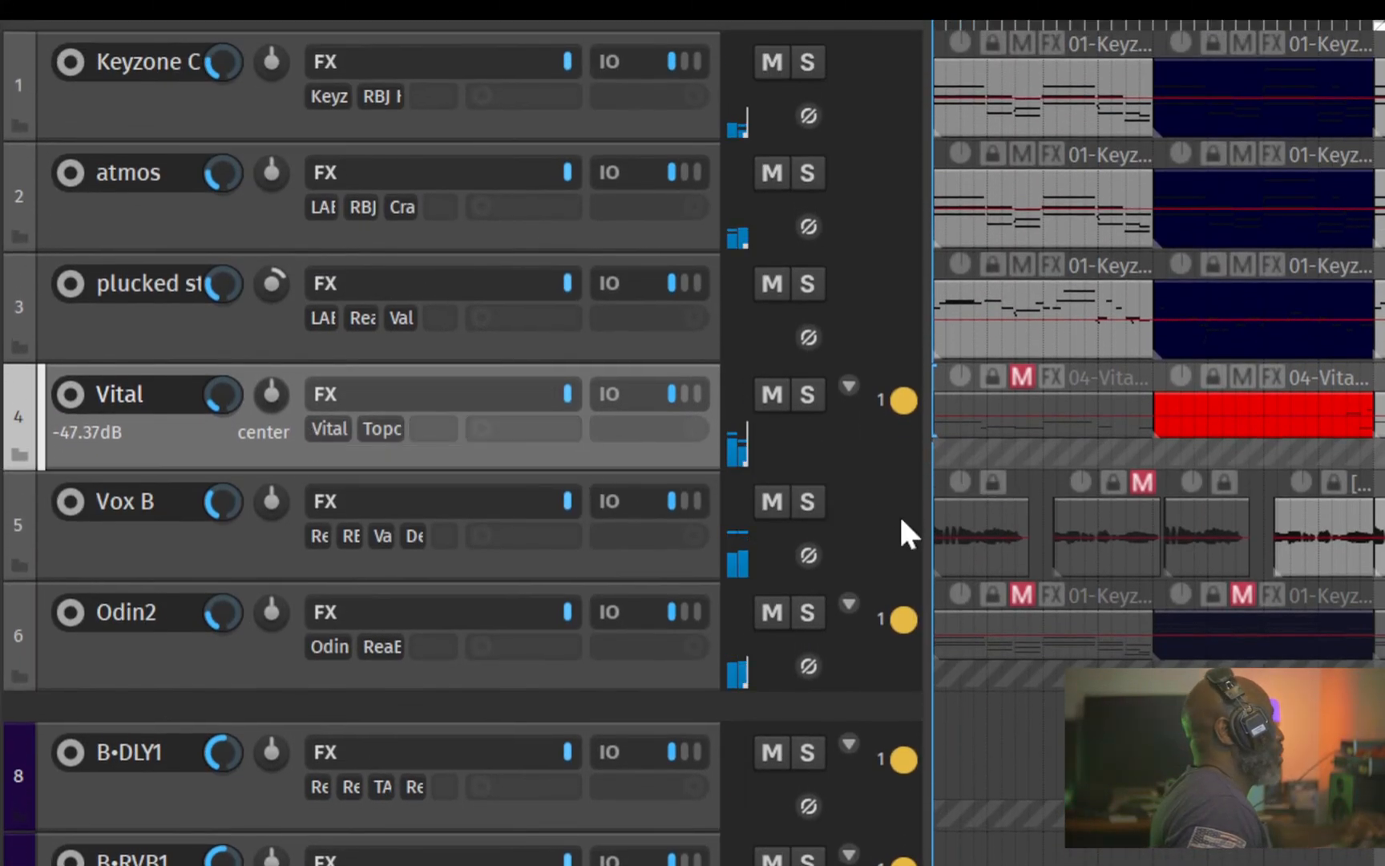
drag(714, 469, 696, 557)
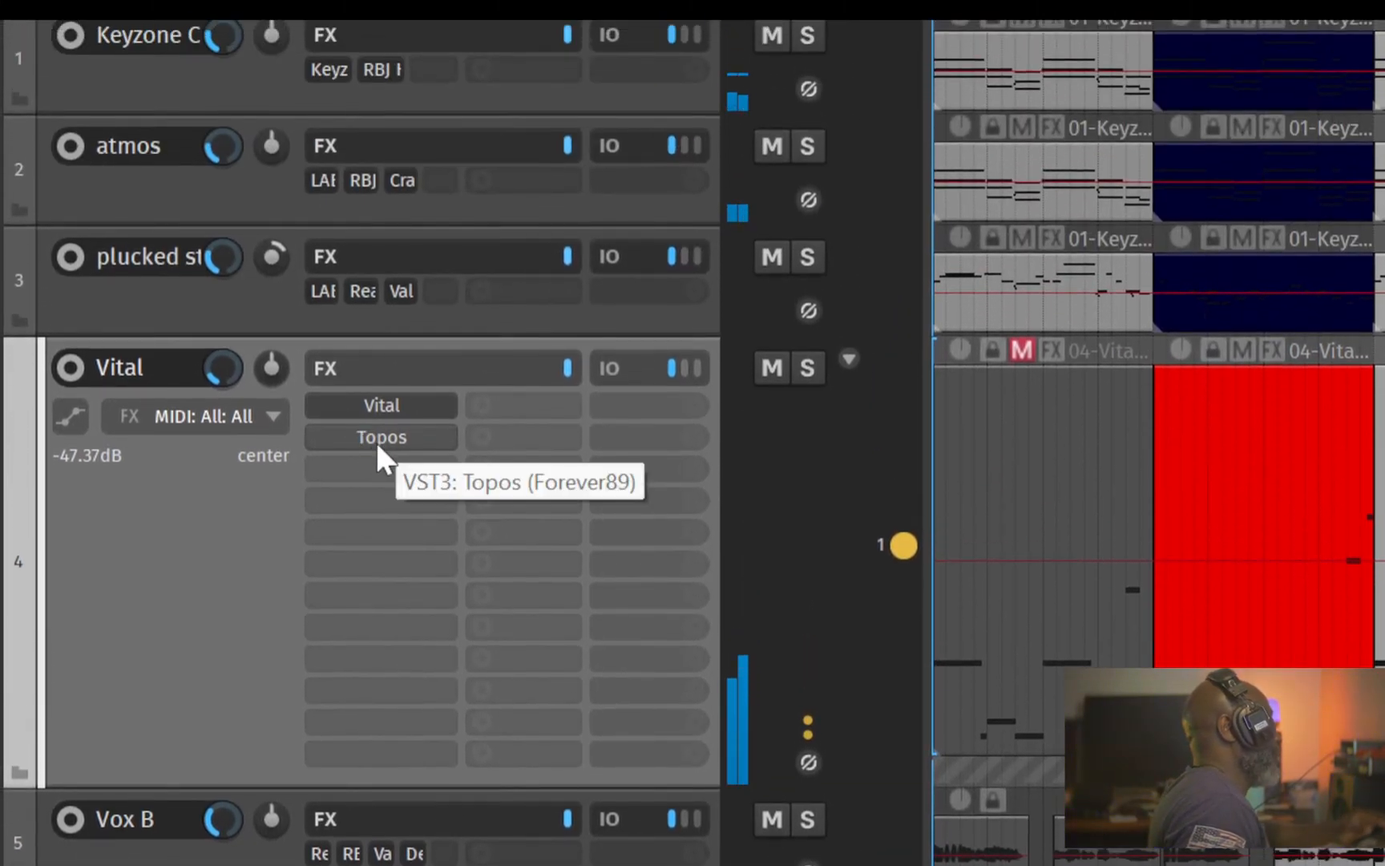
click(806, 367)
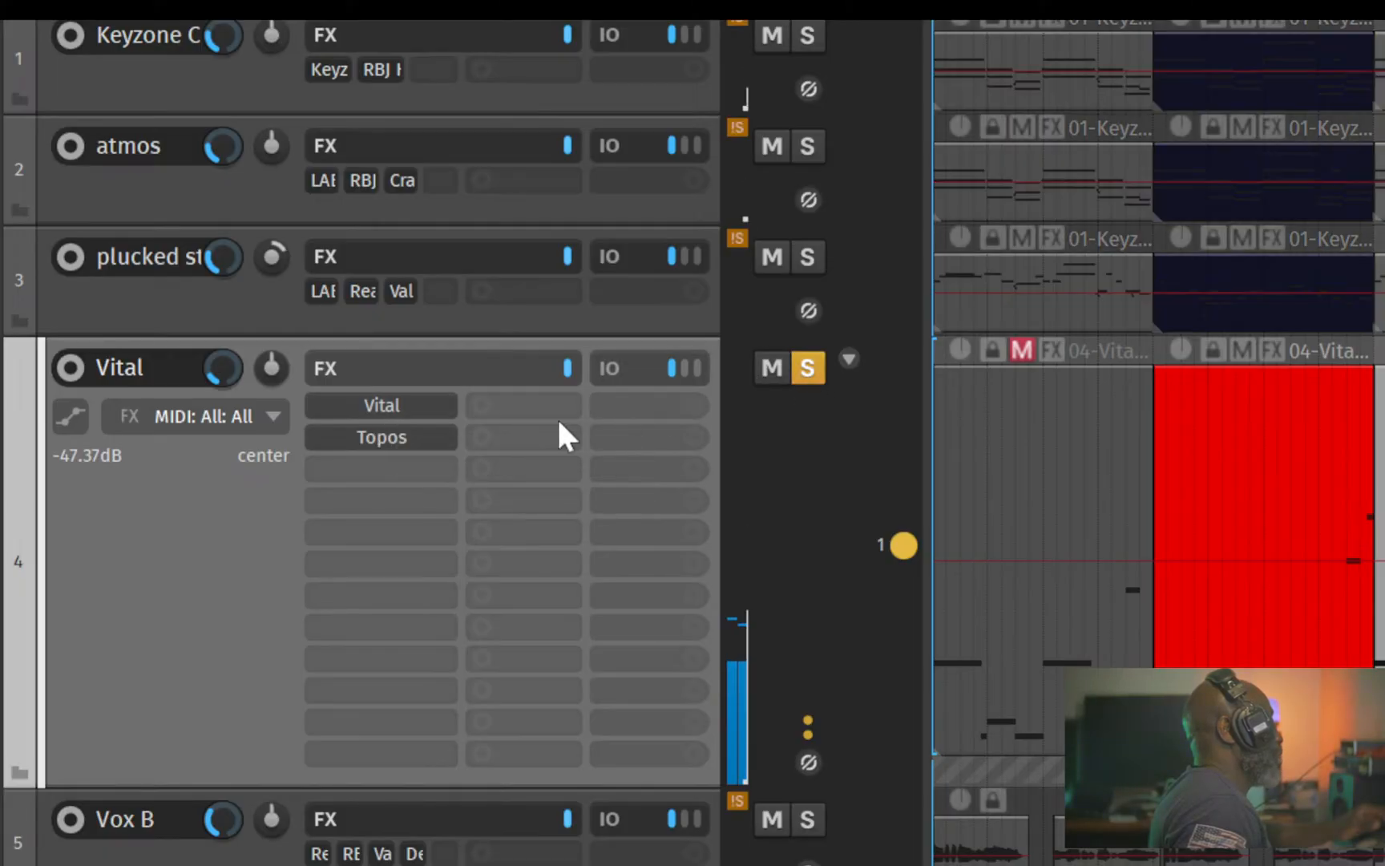
shift+click(407, 433)
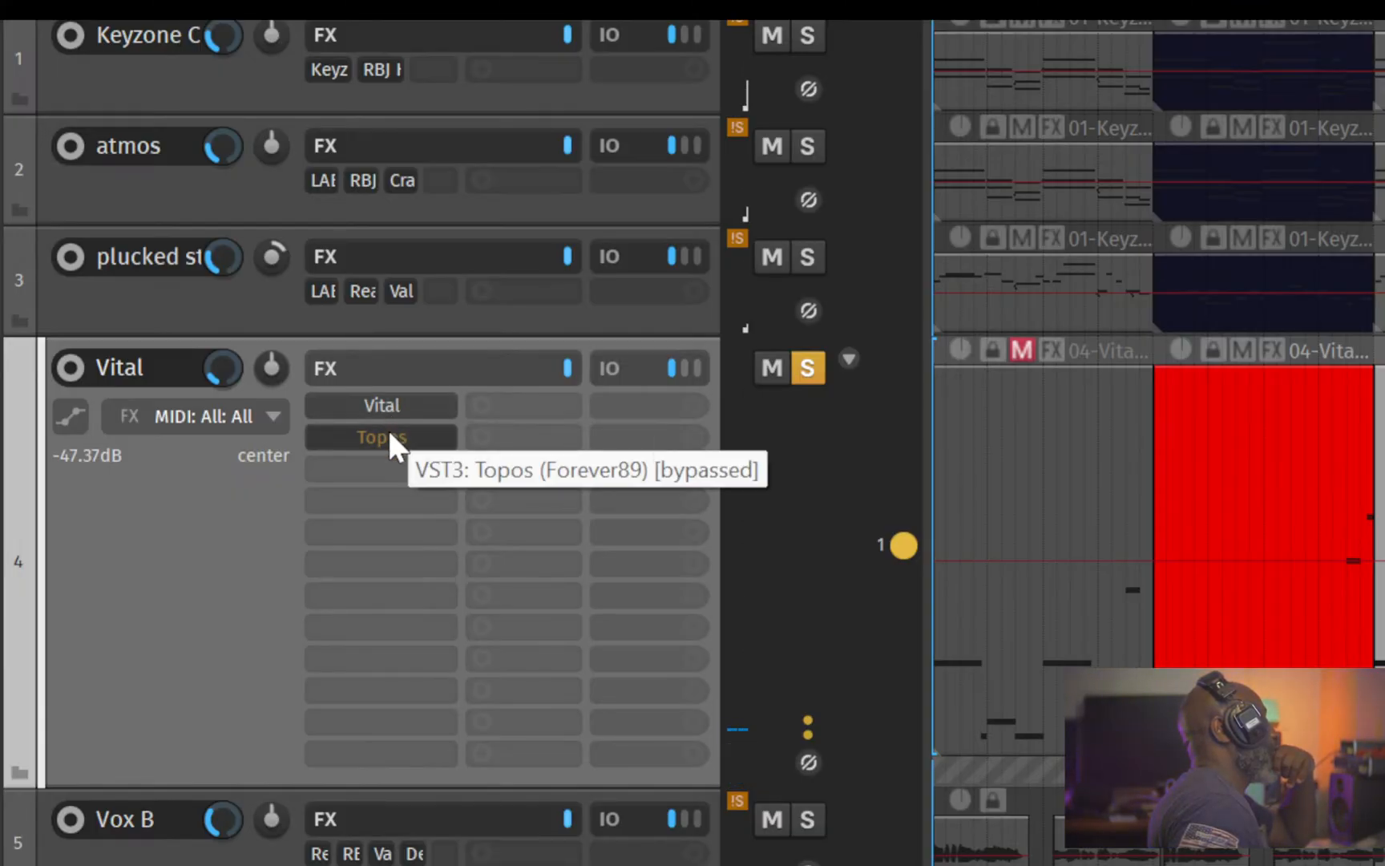
- Open the Topos plugin on the Vital track, move its window into view and re-enable the effect
click(389, 437)
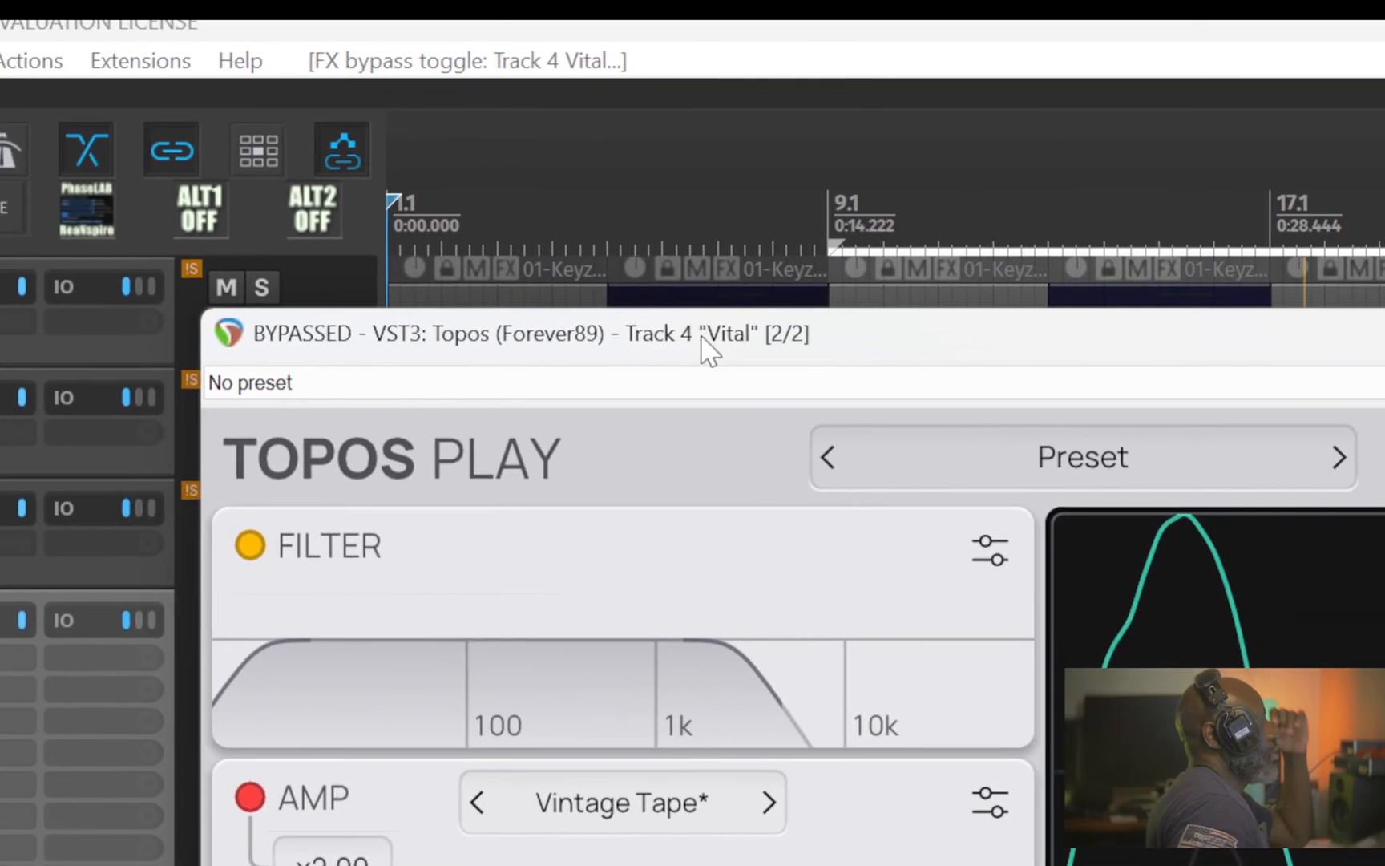
drag(881, 341, 492, 155)
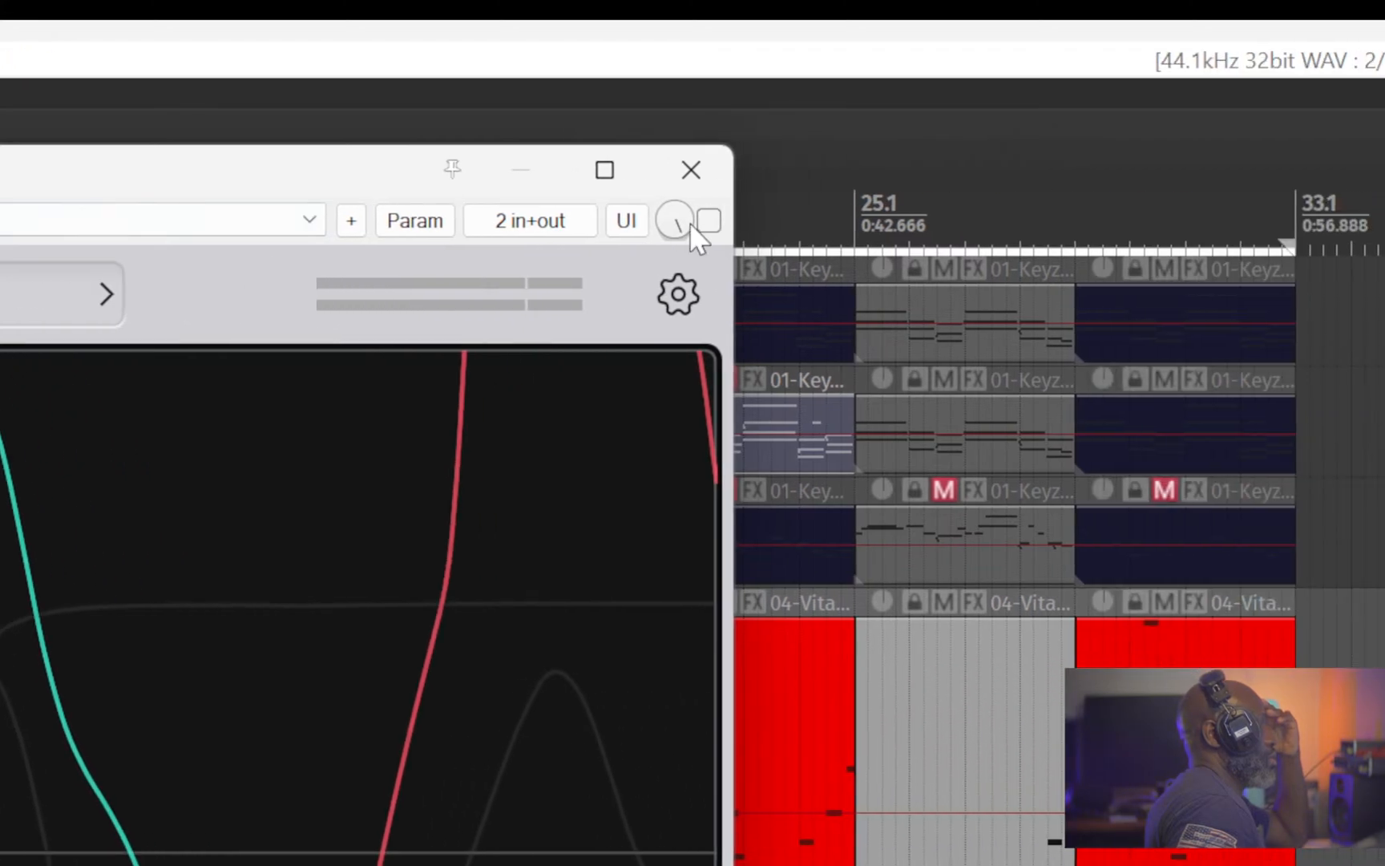
click(703, 219)
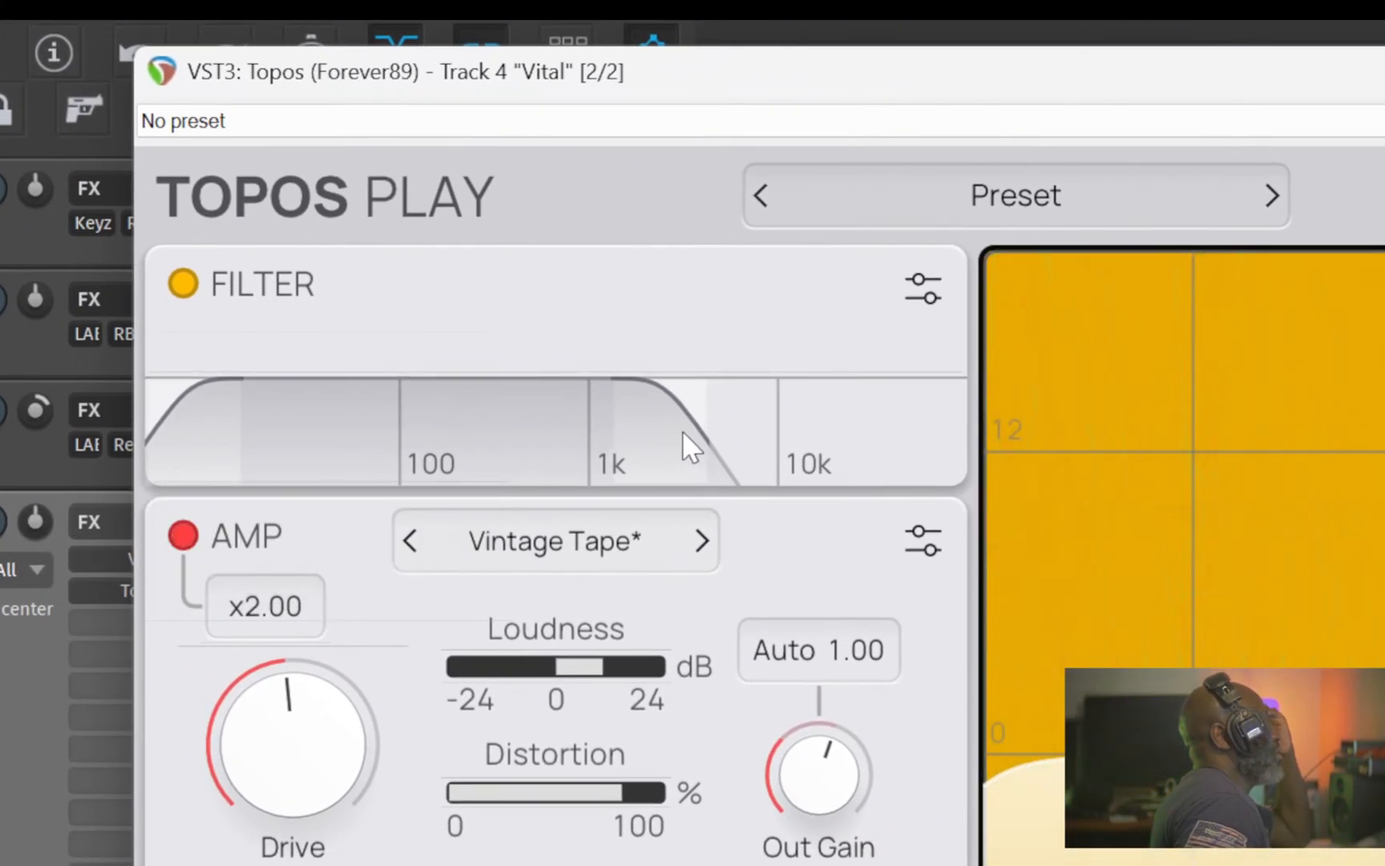
- Lower the upper cutoff of the Topos filter, and view the amp preset categories and open its Drive value
drag(689, 432, 647, 437)
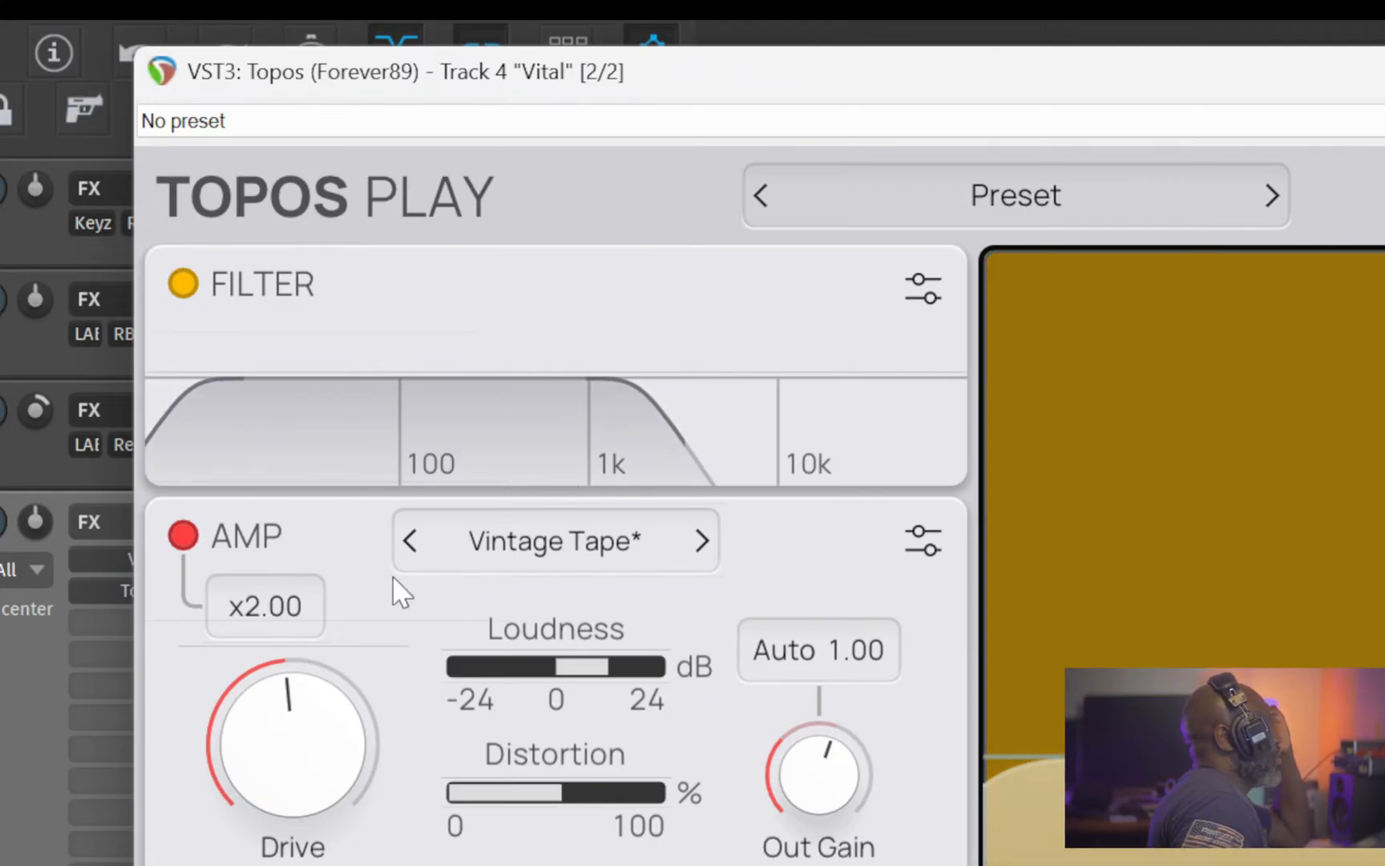
drag(255, 752, 297, 739)
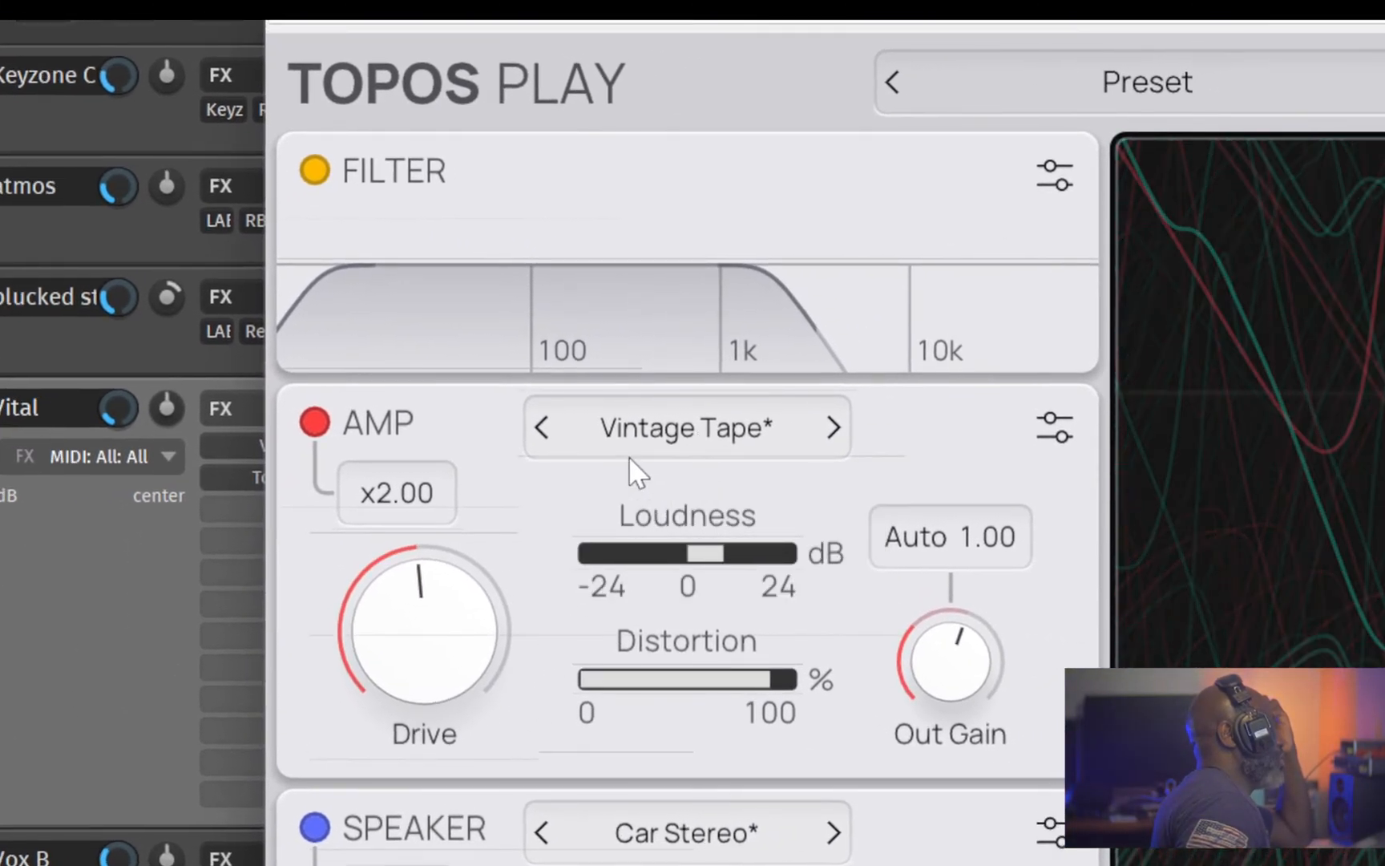
click(627, 429)
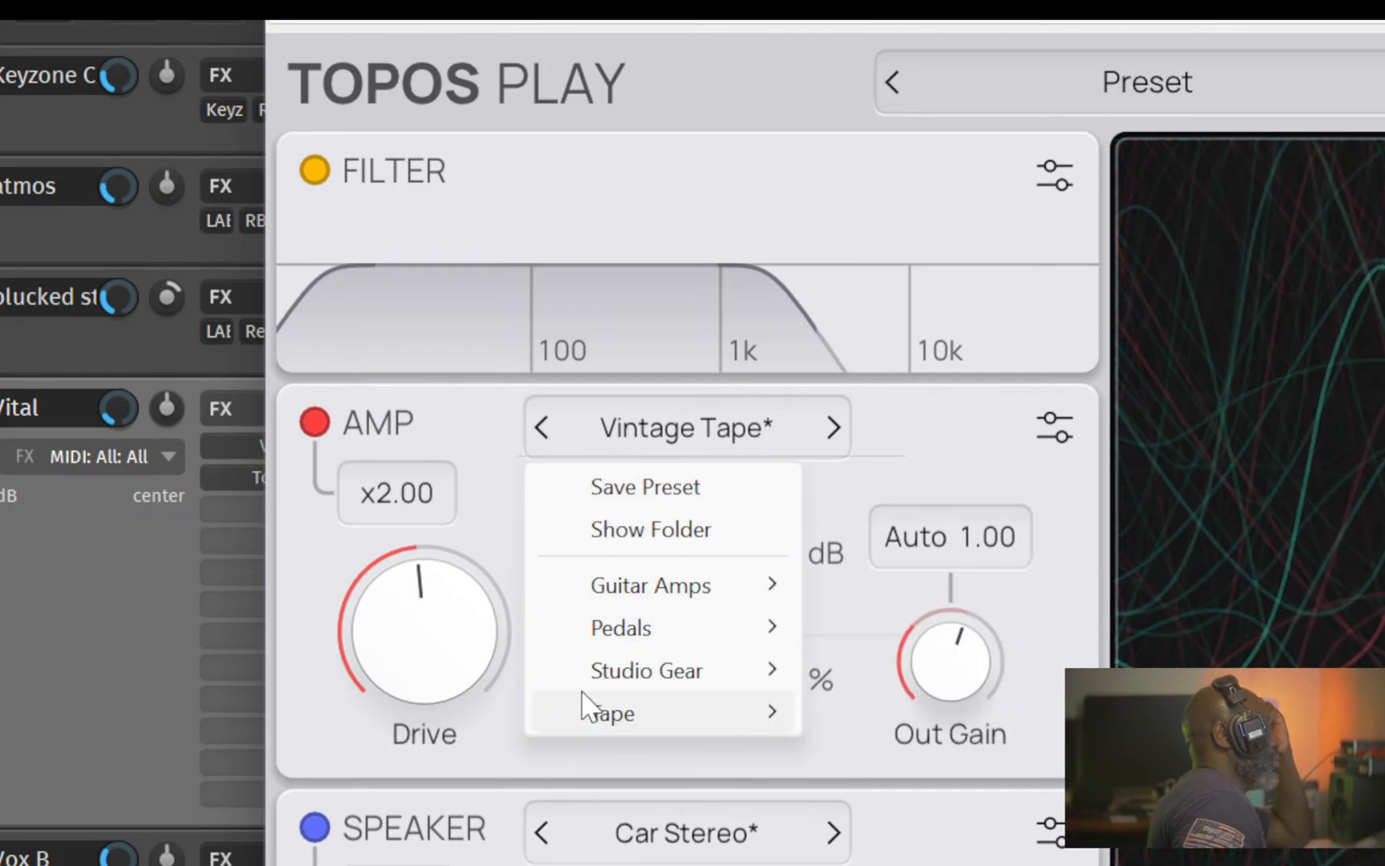
click(319, 550)
click(403, 648)
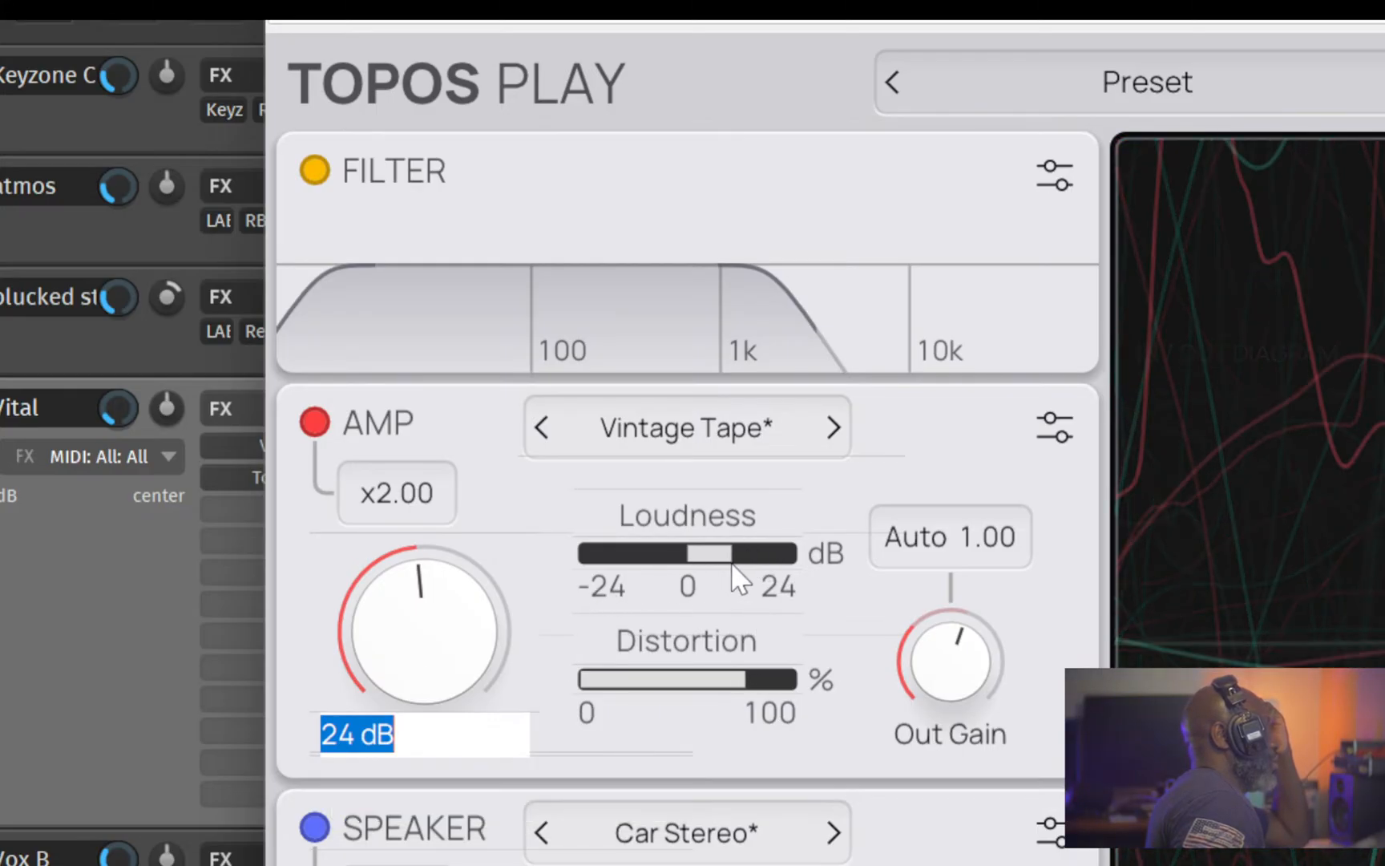
- Leave the amp Drive value as it is and view the speaker preset categories in Topos
click(936, 658)
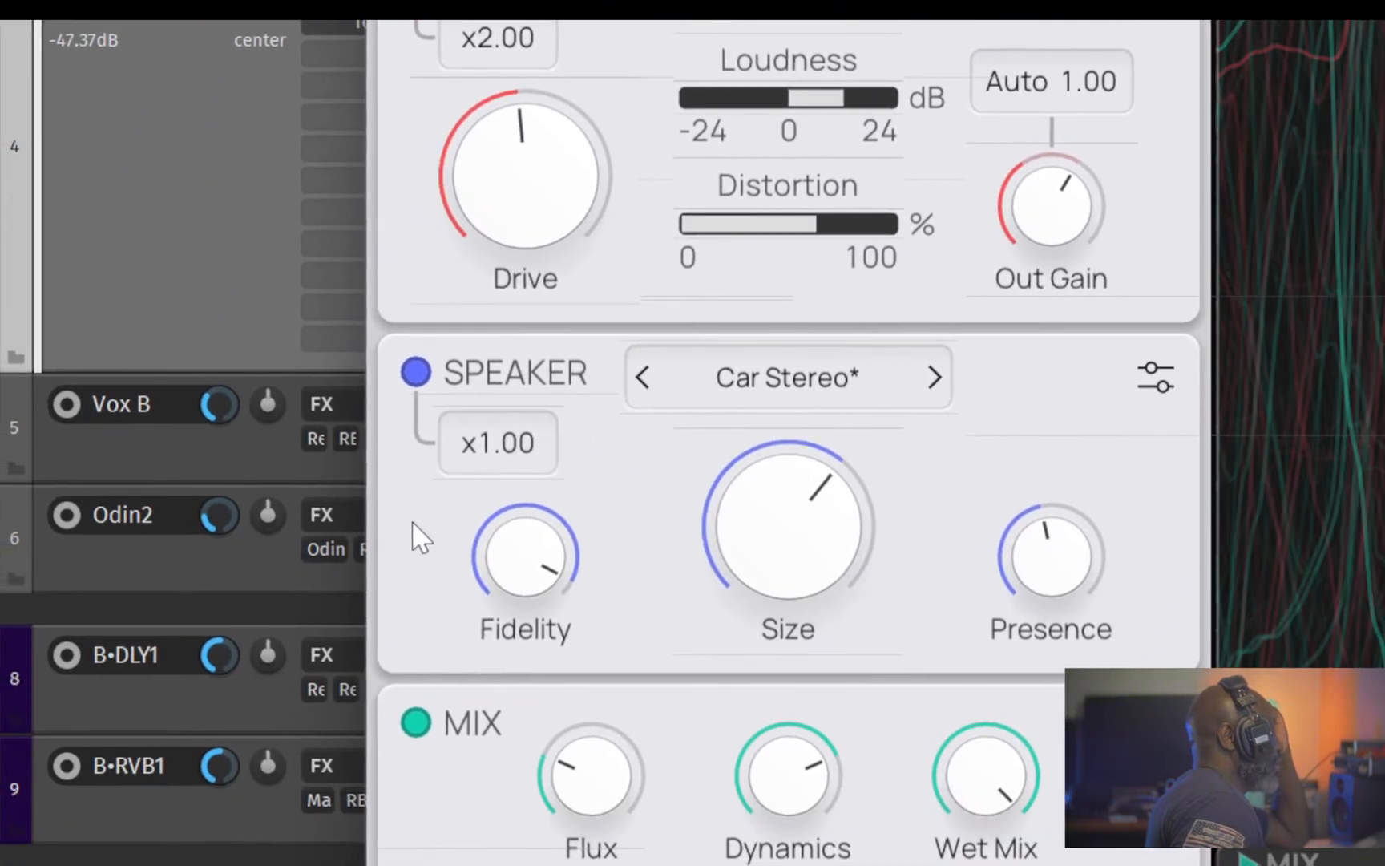
click(796, 376)
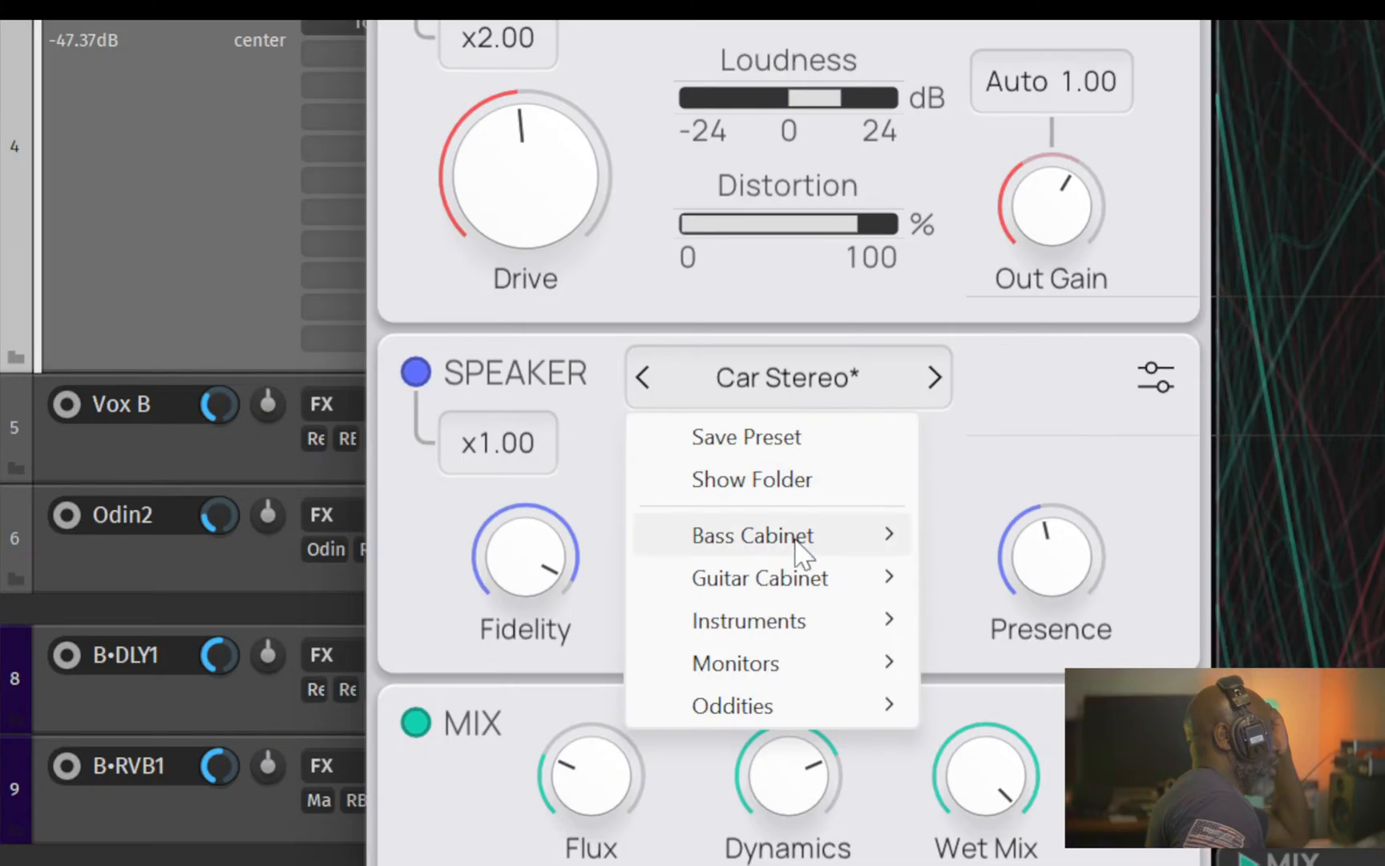
click(967, 460)
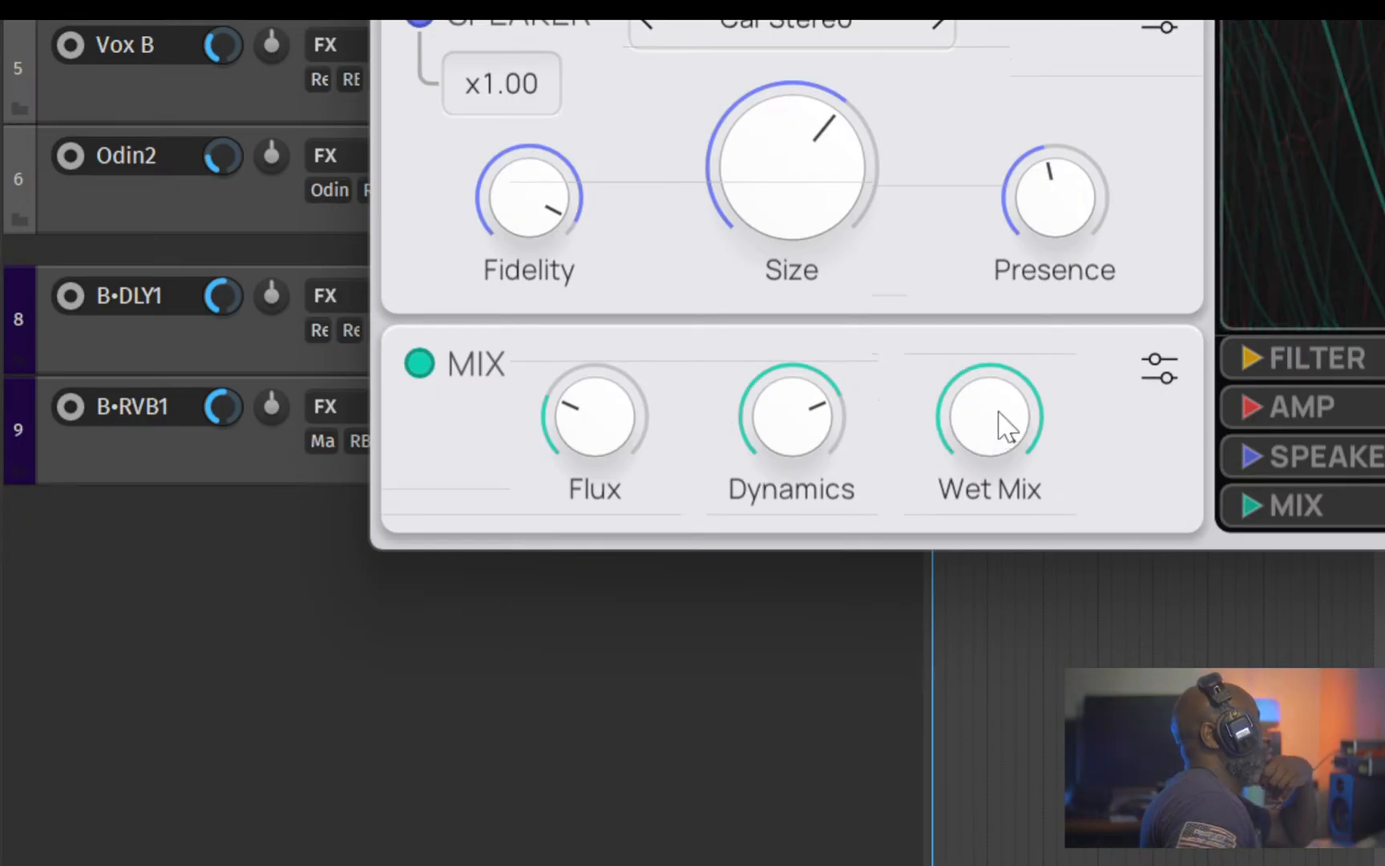
- Examine the detailed settings of the Topos Mix, Speaker and Amp sections and the display modes of the waveform view
click(1157, 372)
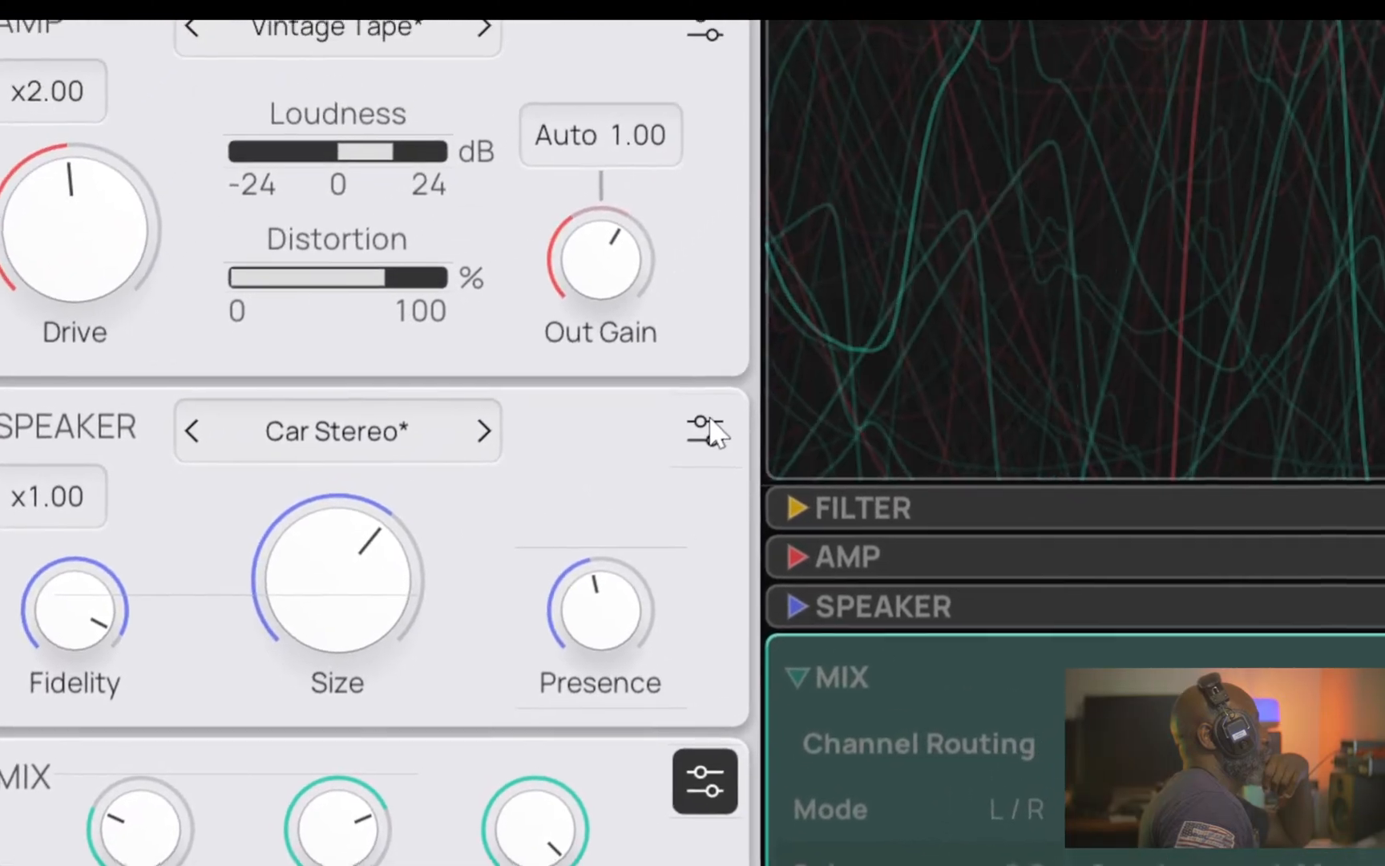
click(1159, 27)
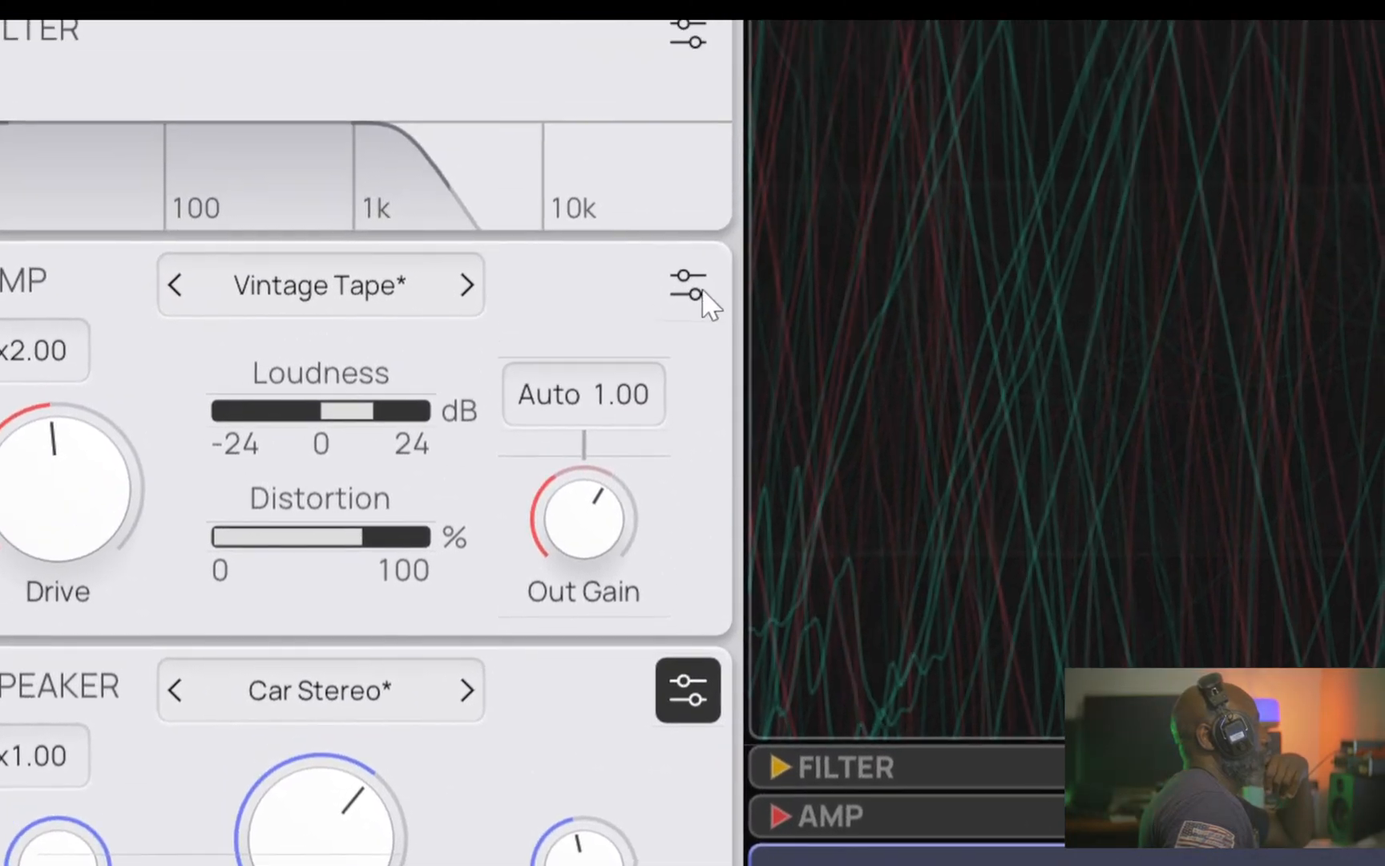
click(705, 38)
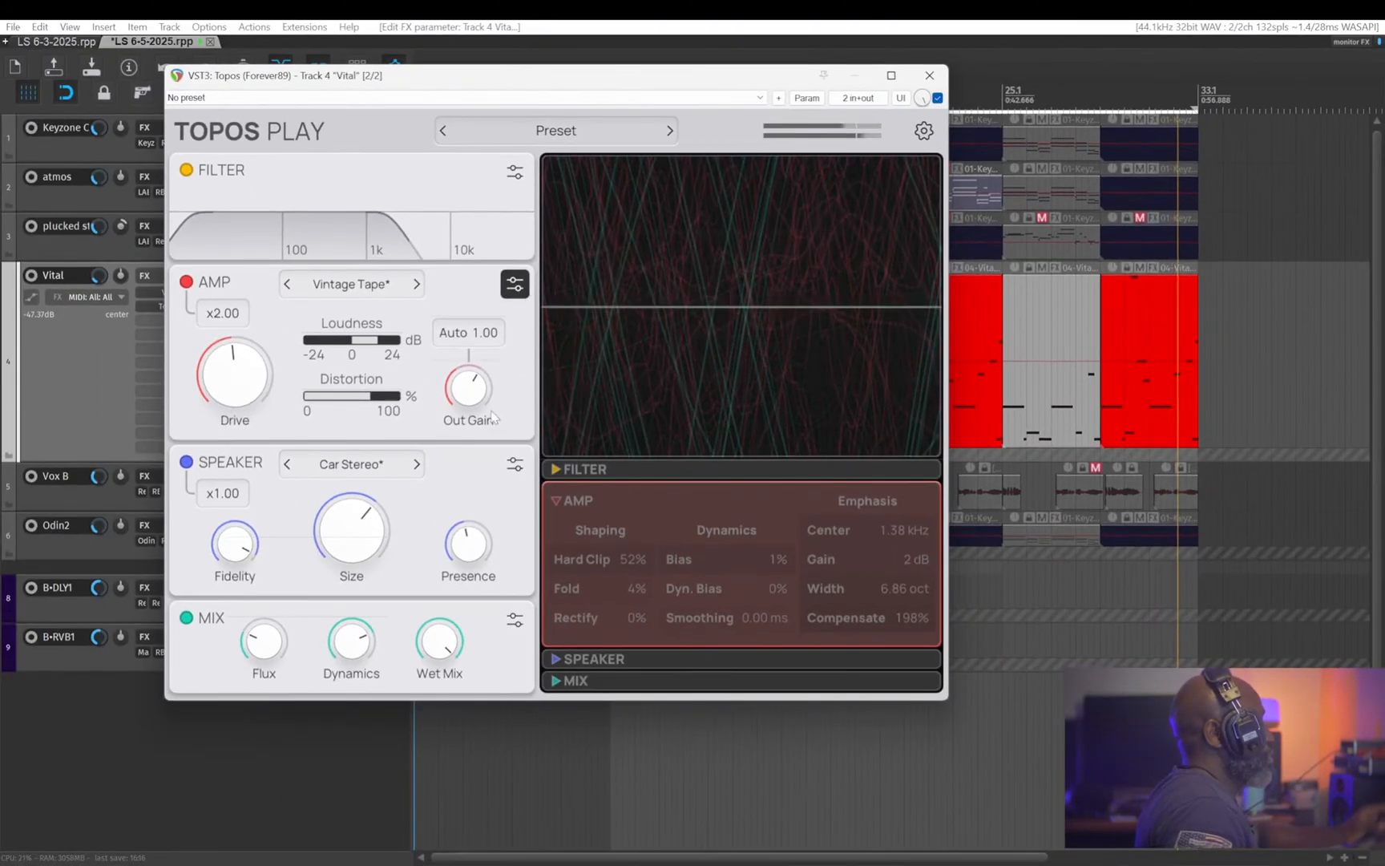
click(679, 854)
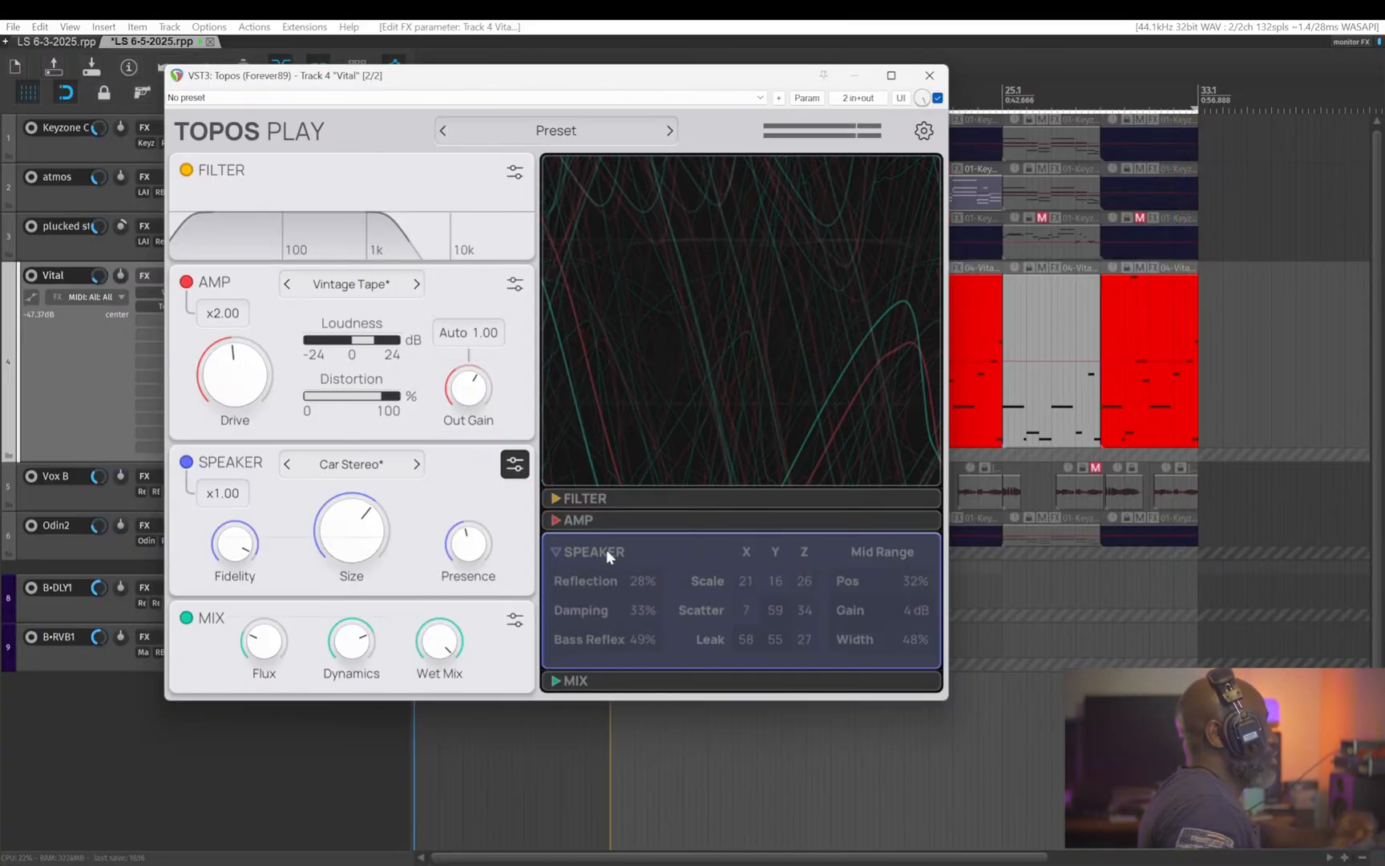
click(515, 620)
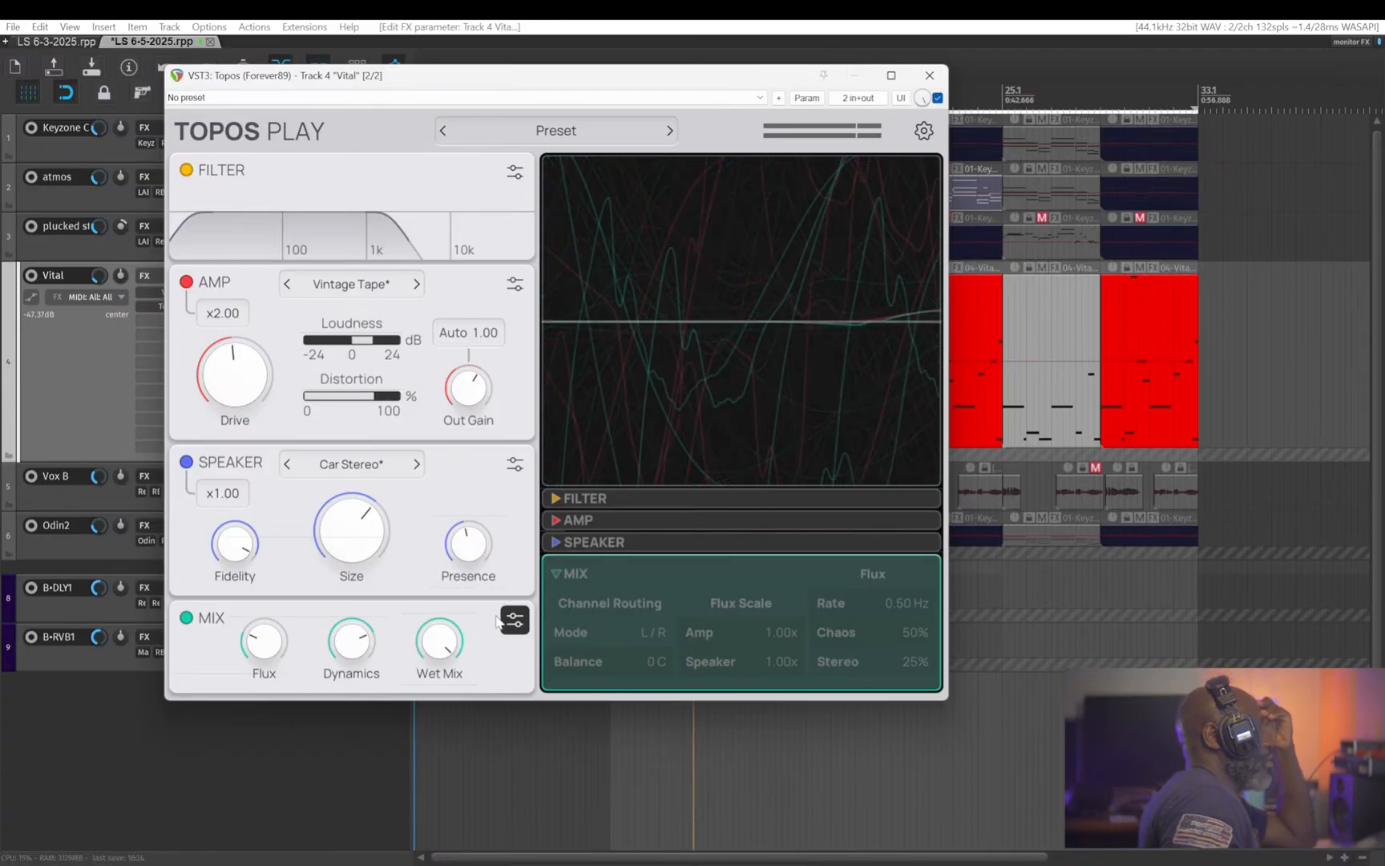
click(515, 462)
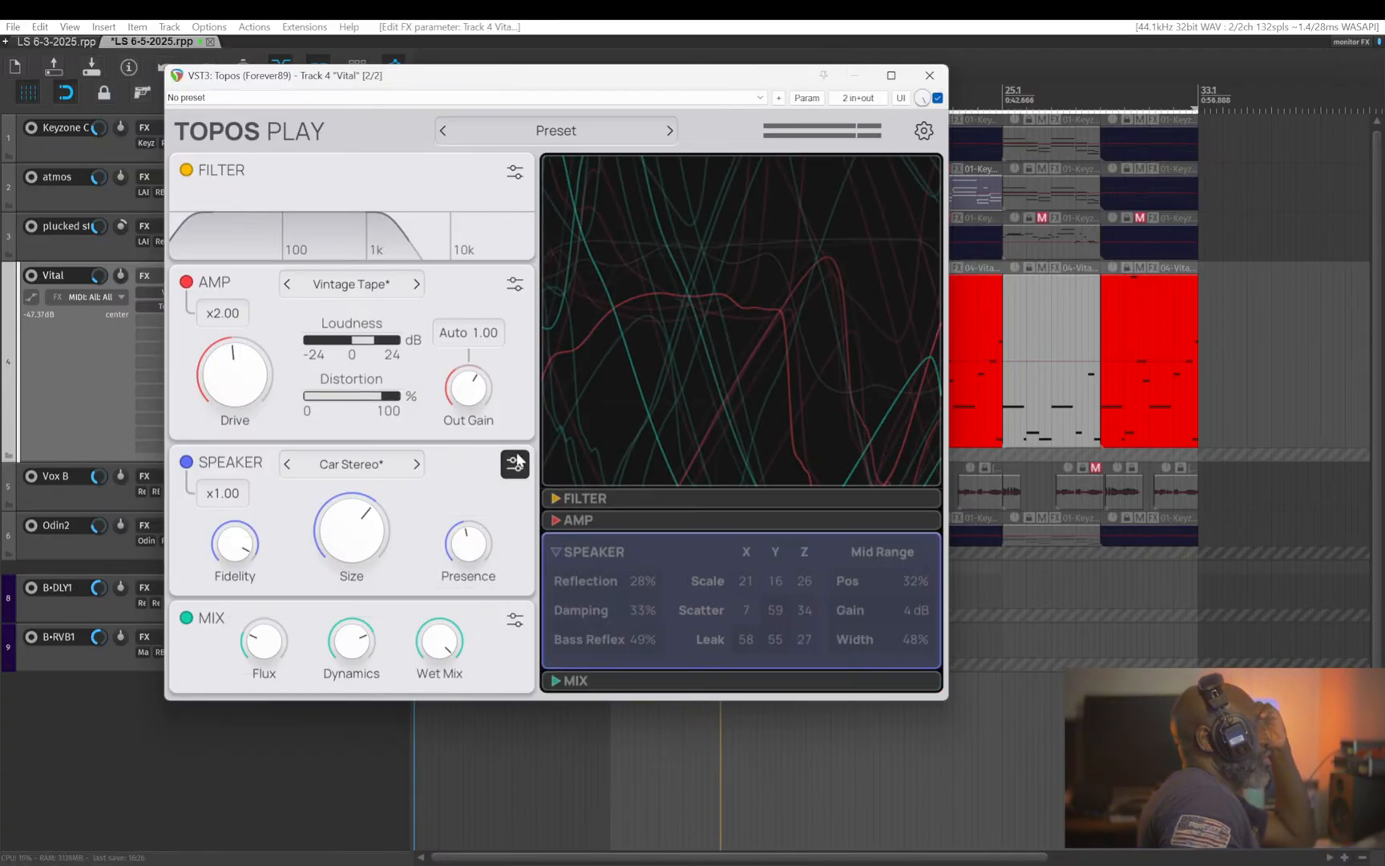
mouse_move(628, 253)
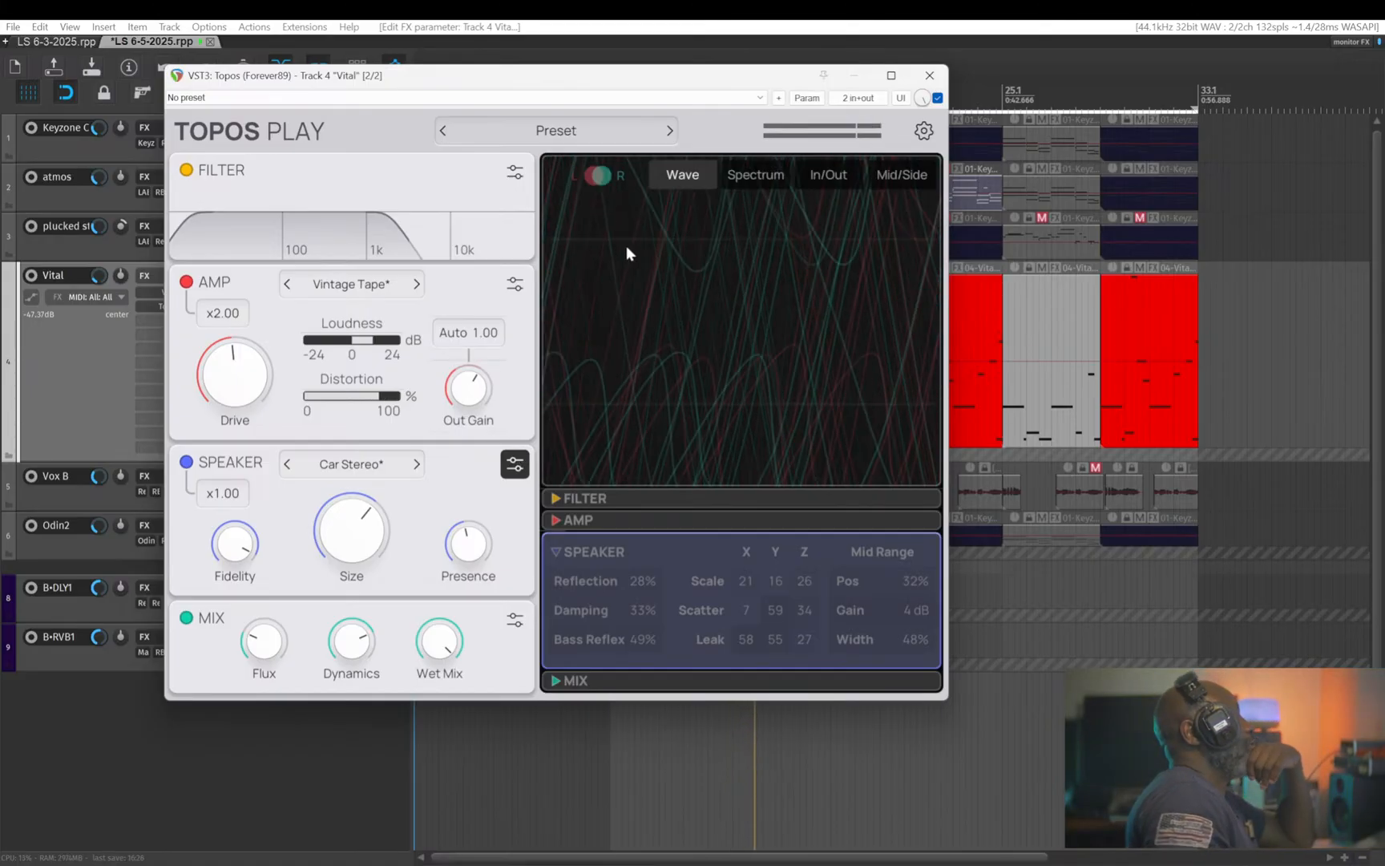
- Close the Topos window, solo the Odin2 track instead of Vital, and enlarge the Odin2 track to show its effect slots
click(928, 77)
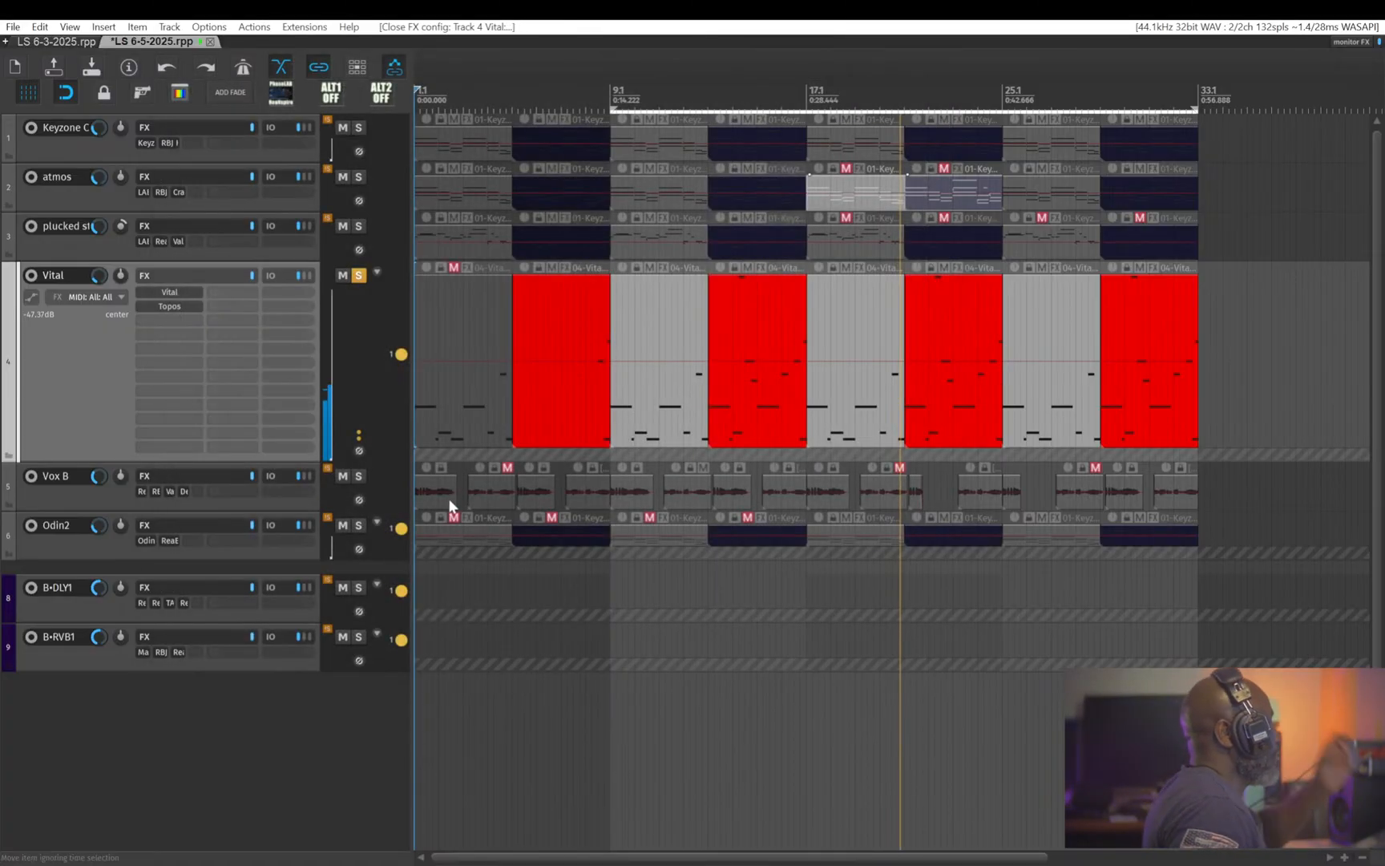
click(361, 278)
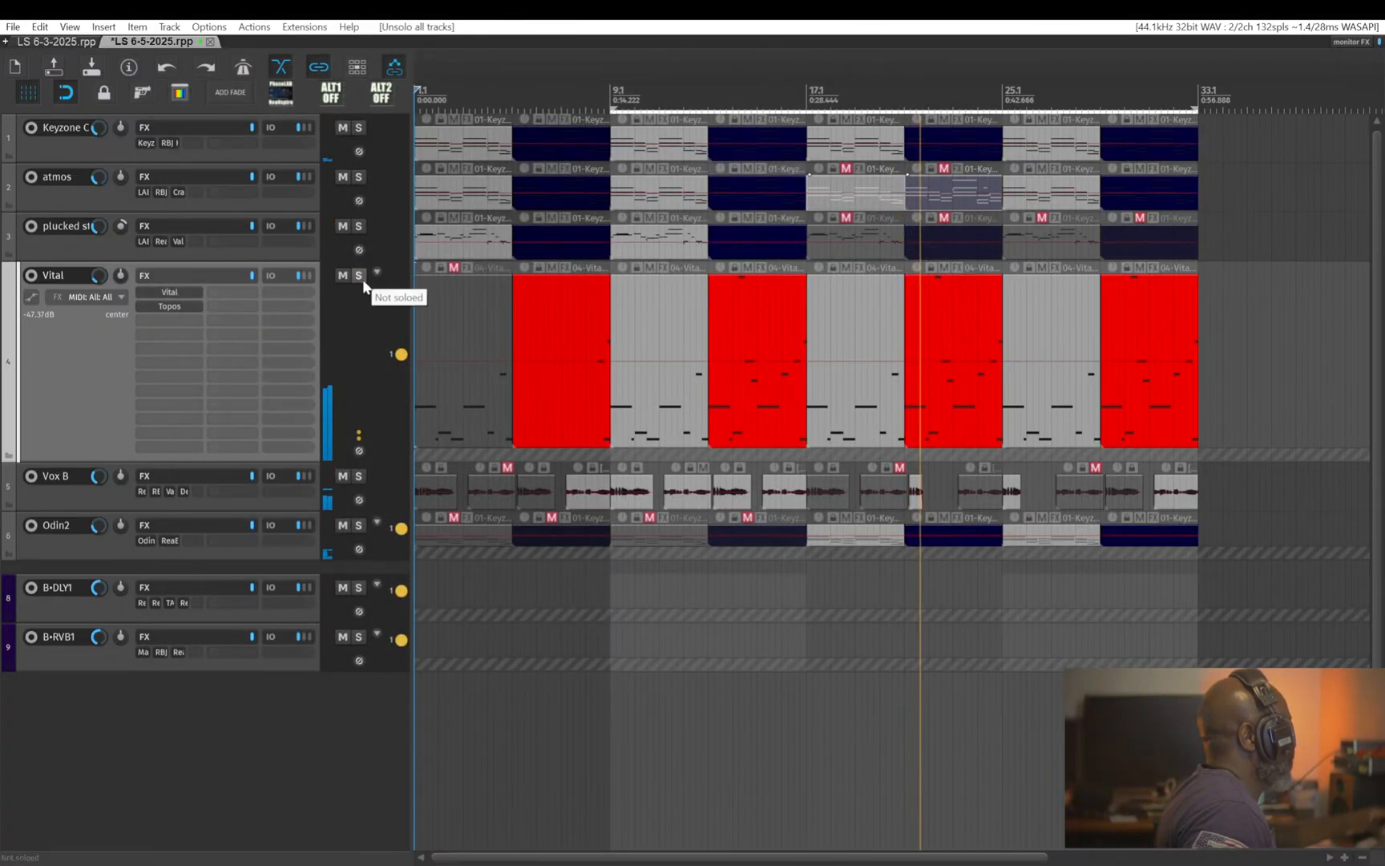
click(357, 528)
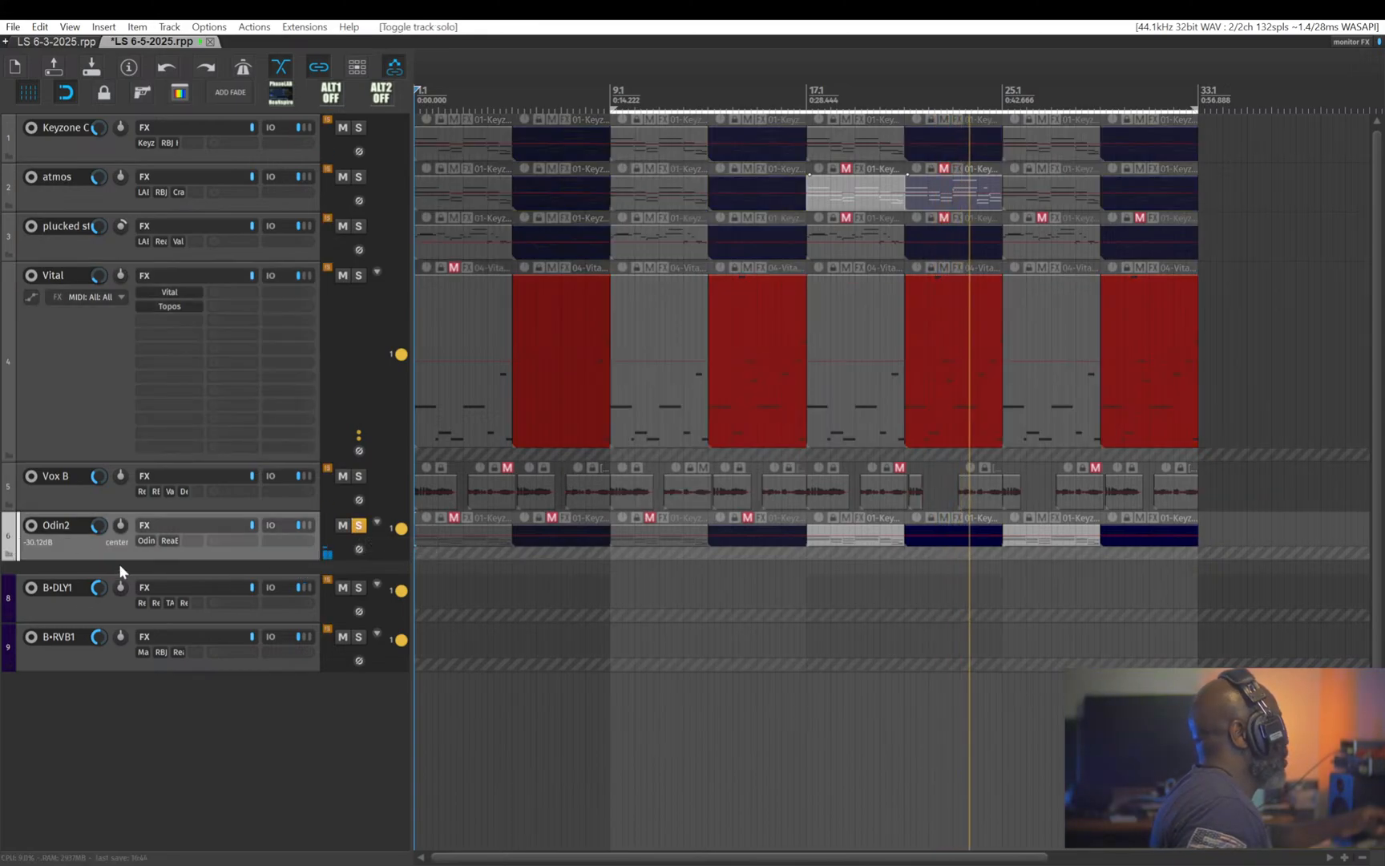
drag(124, 559, 125, 591)
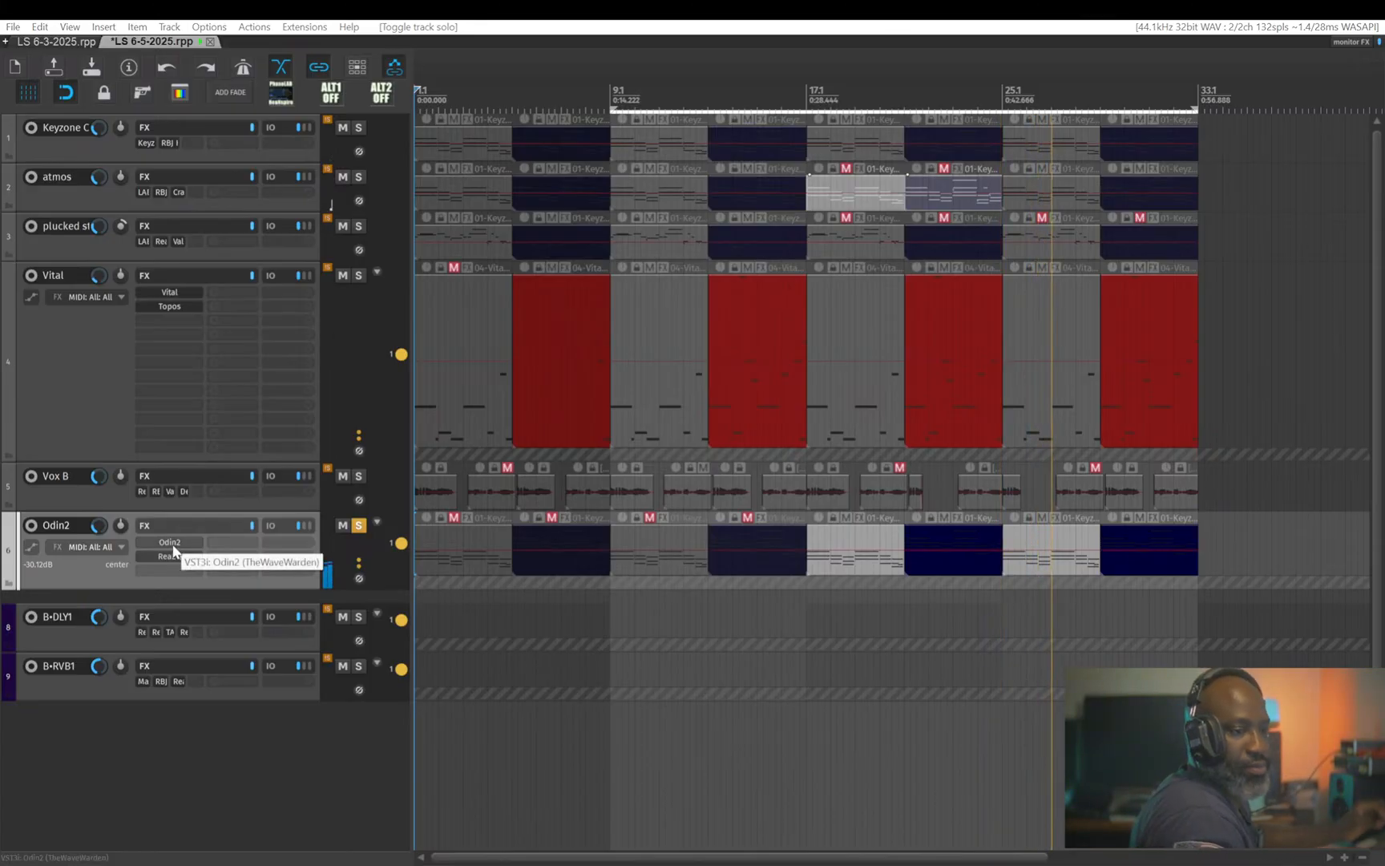
- Open the Odin2 plugin with its window moved into view, and look through its arpeggiator, modulation matrix and presets
drag(1384, 172, 693, 93)
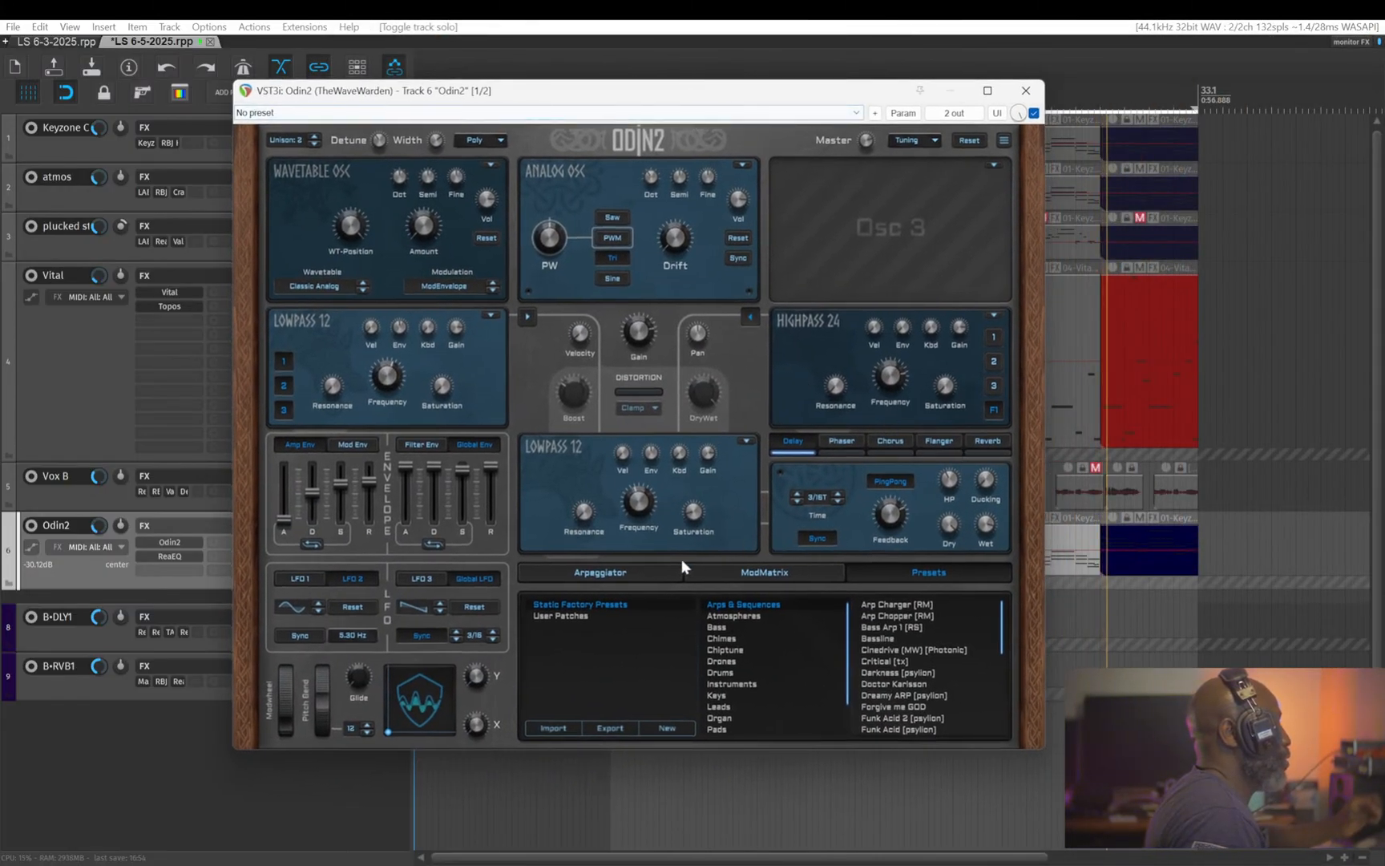
click(609, 573)
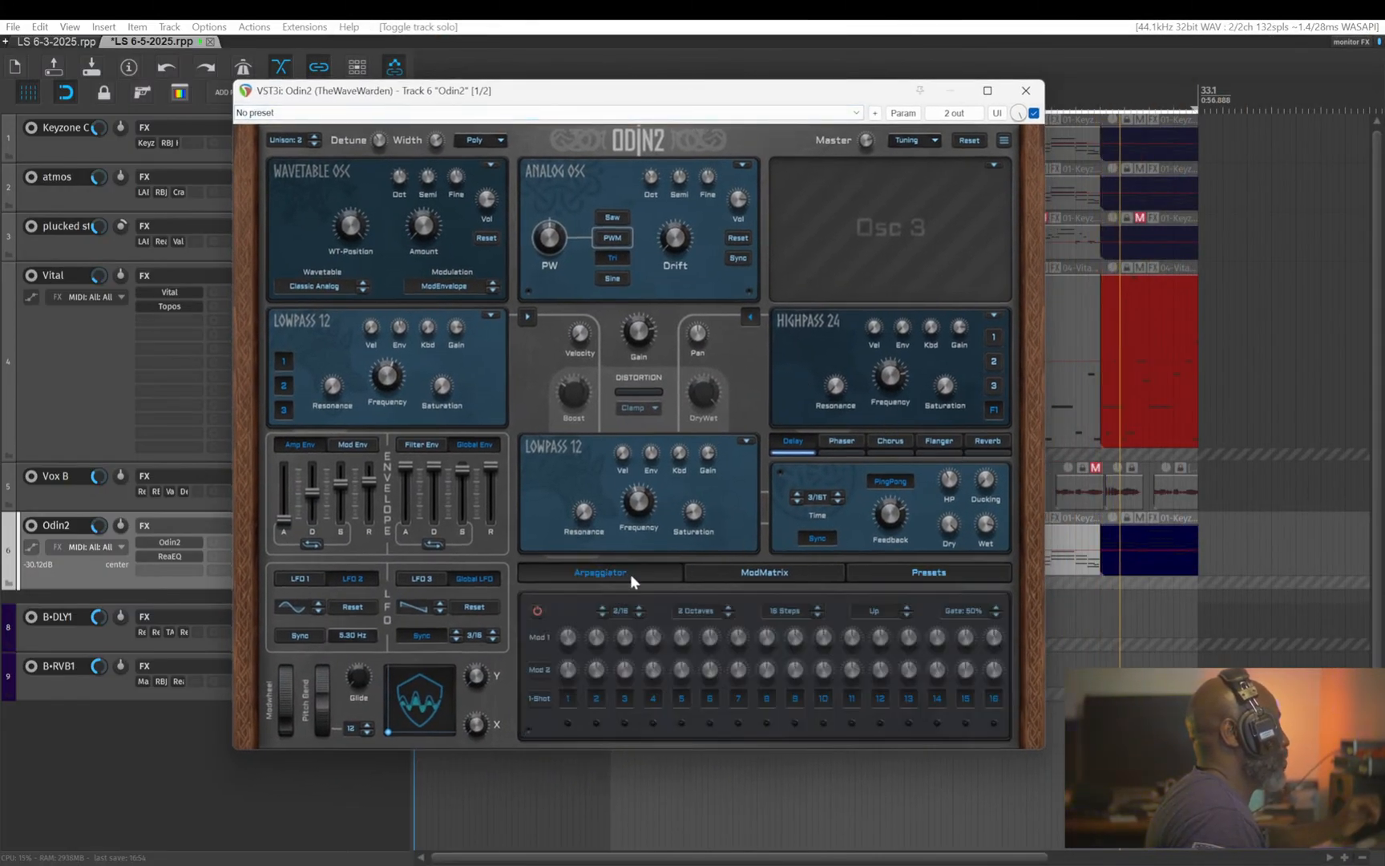
click(747, 572)
click(967, 567)
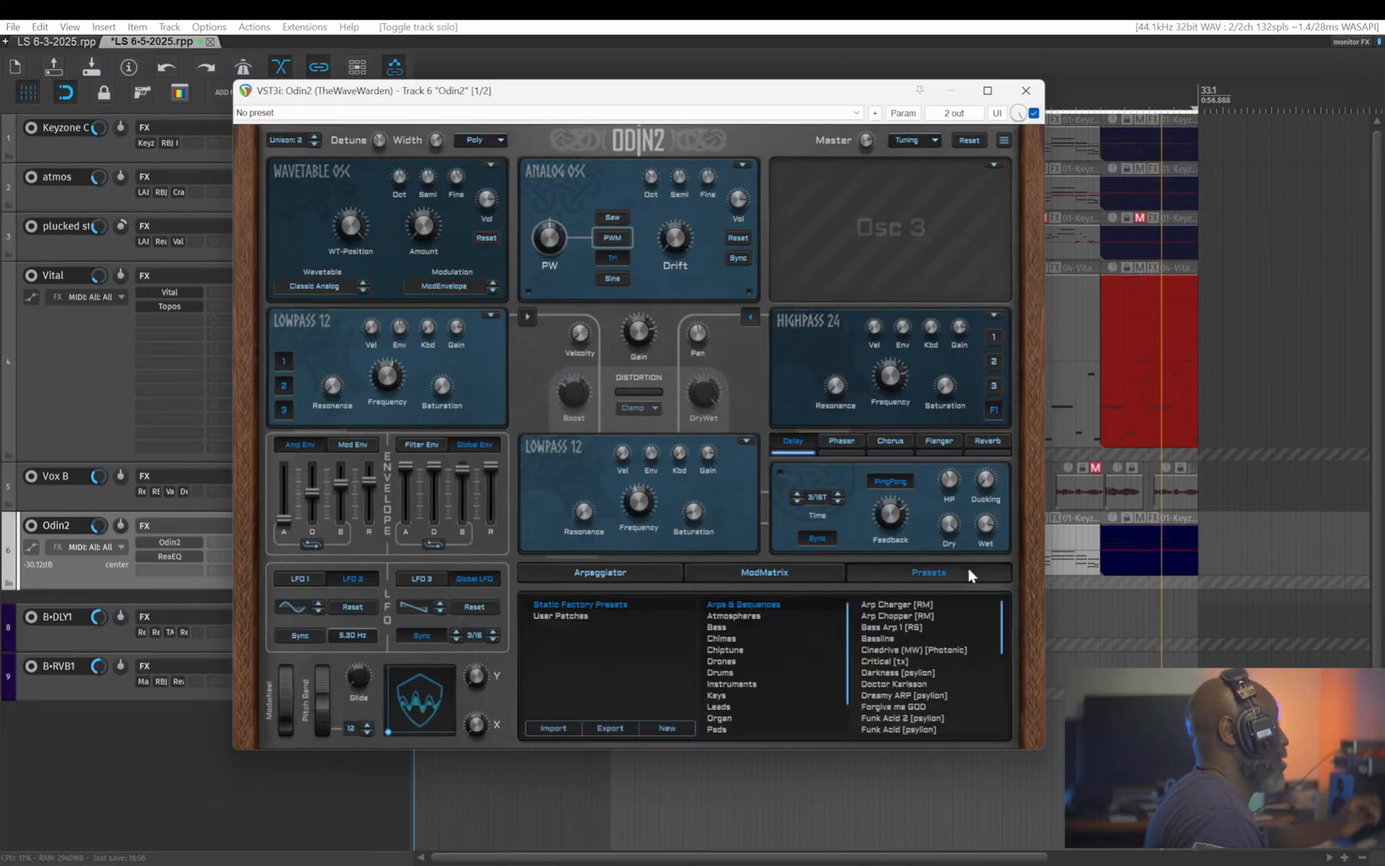
drag(696, 99, 539, 71)
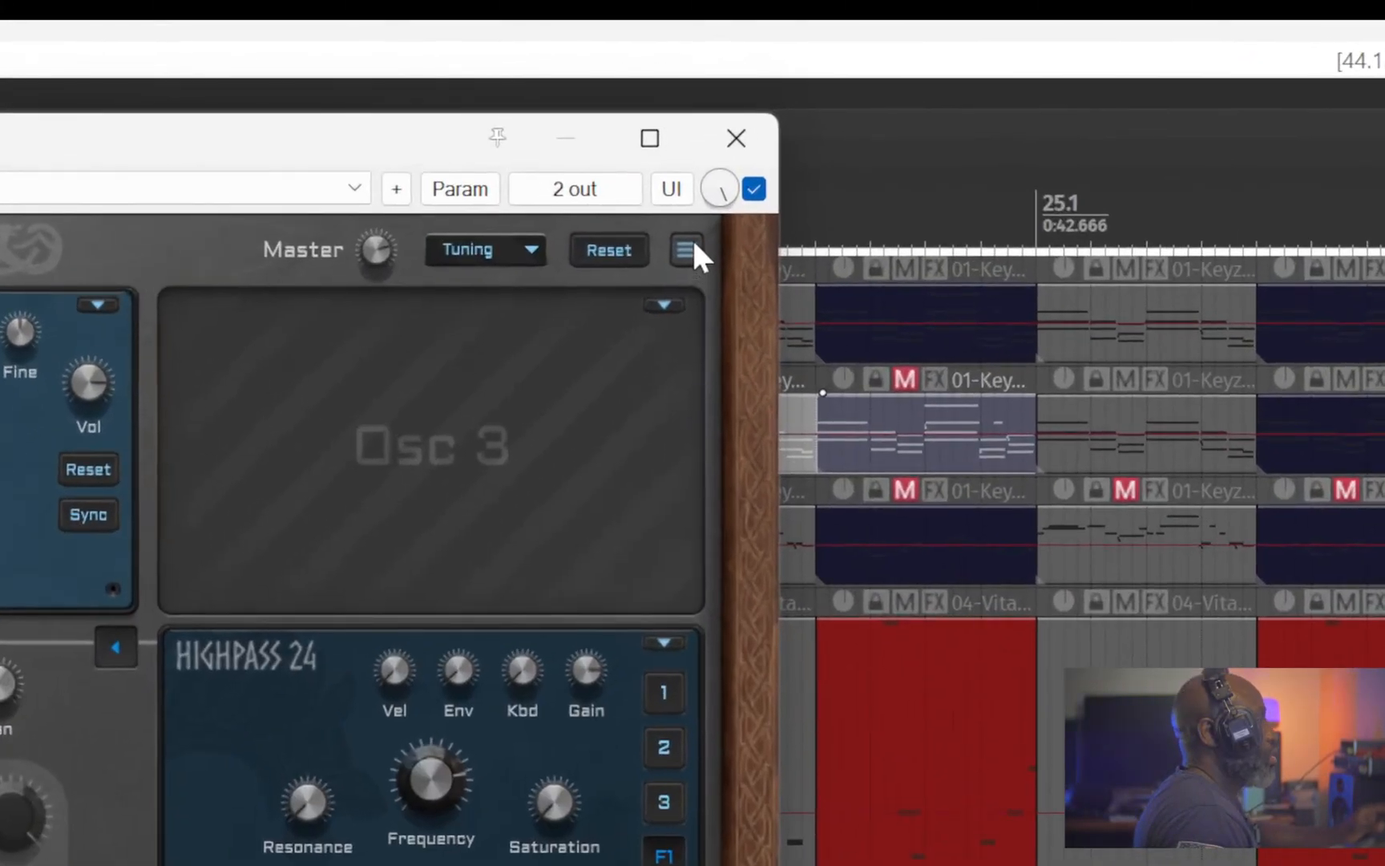
- Try the Odin2 interface at 150% zoom and return it to 125%
click(688, 252)
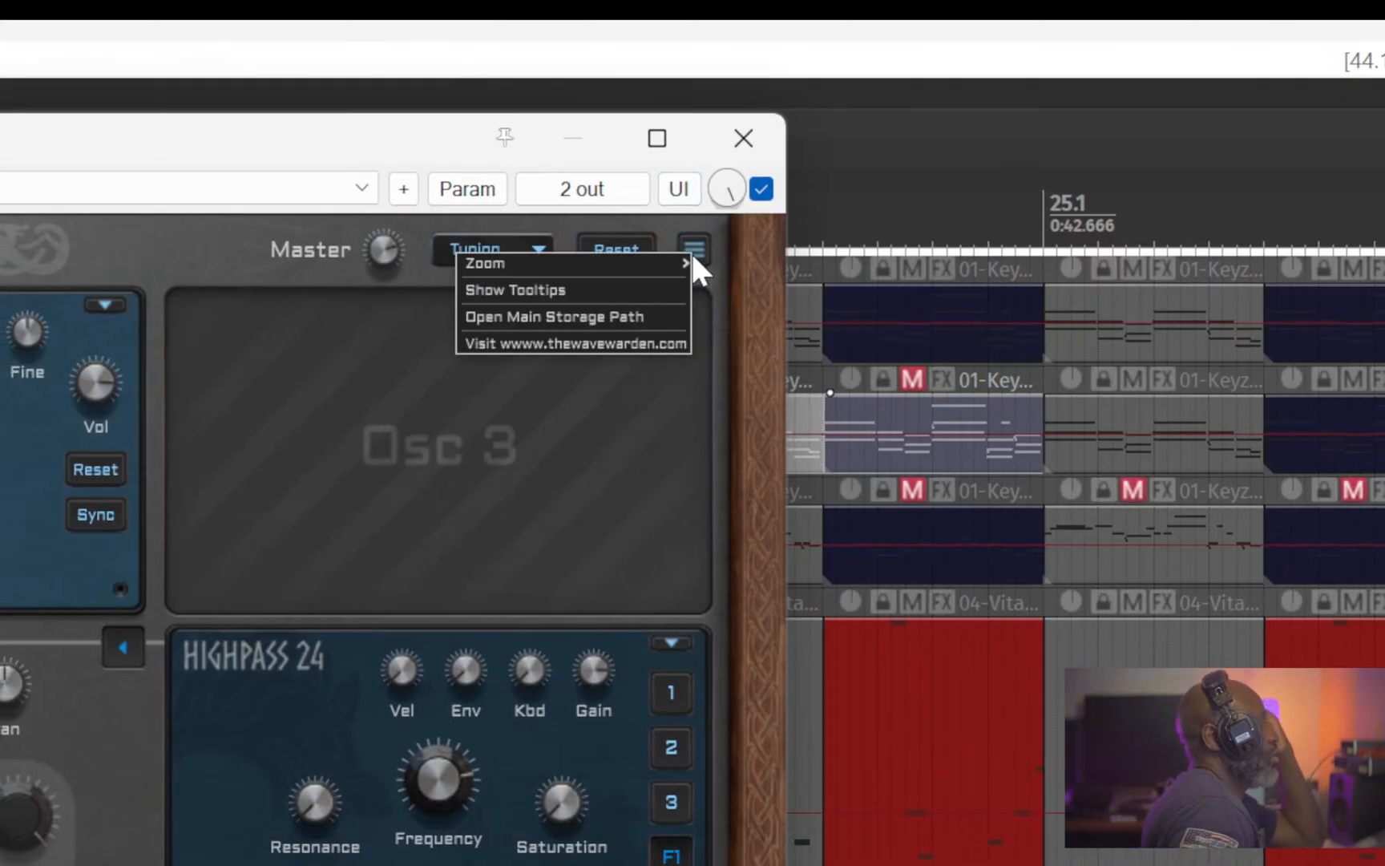
mouse_move(672, 265)
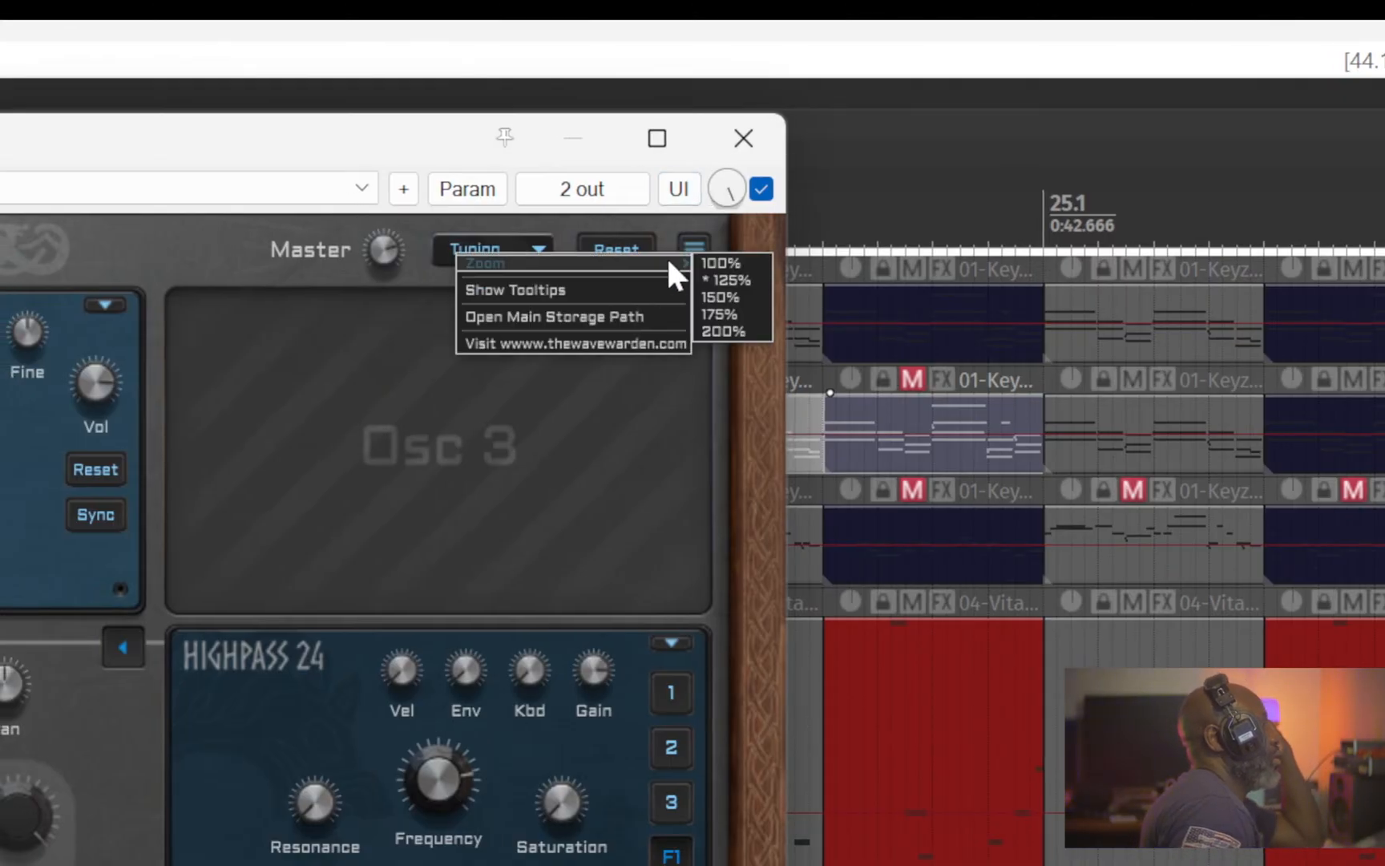
click(716, 296)
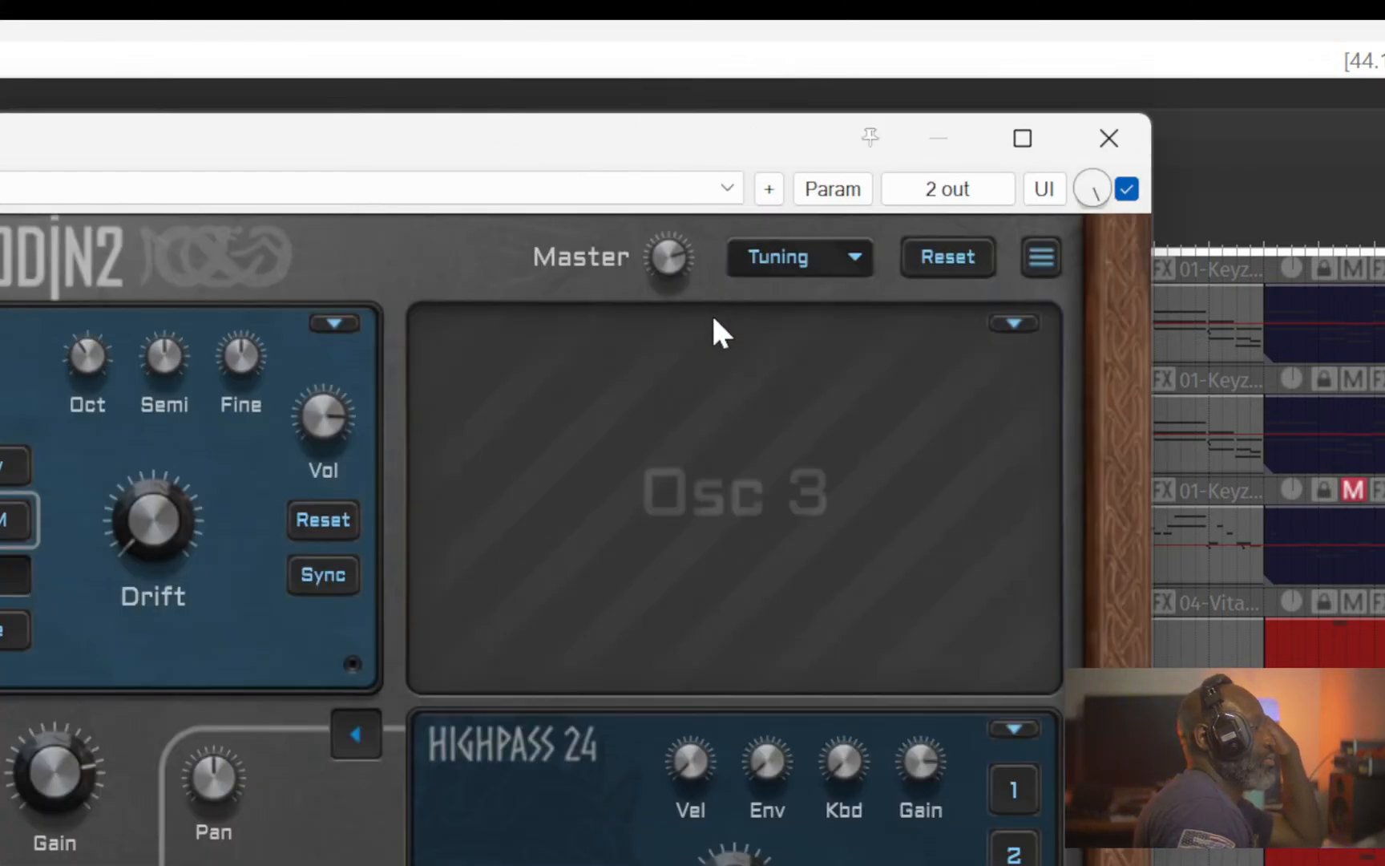
click(1027, 269)
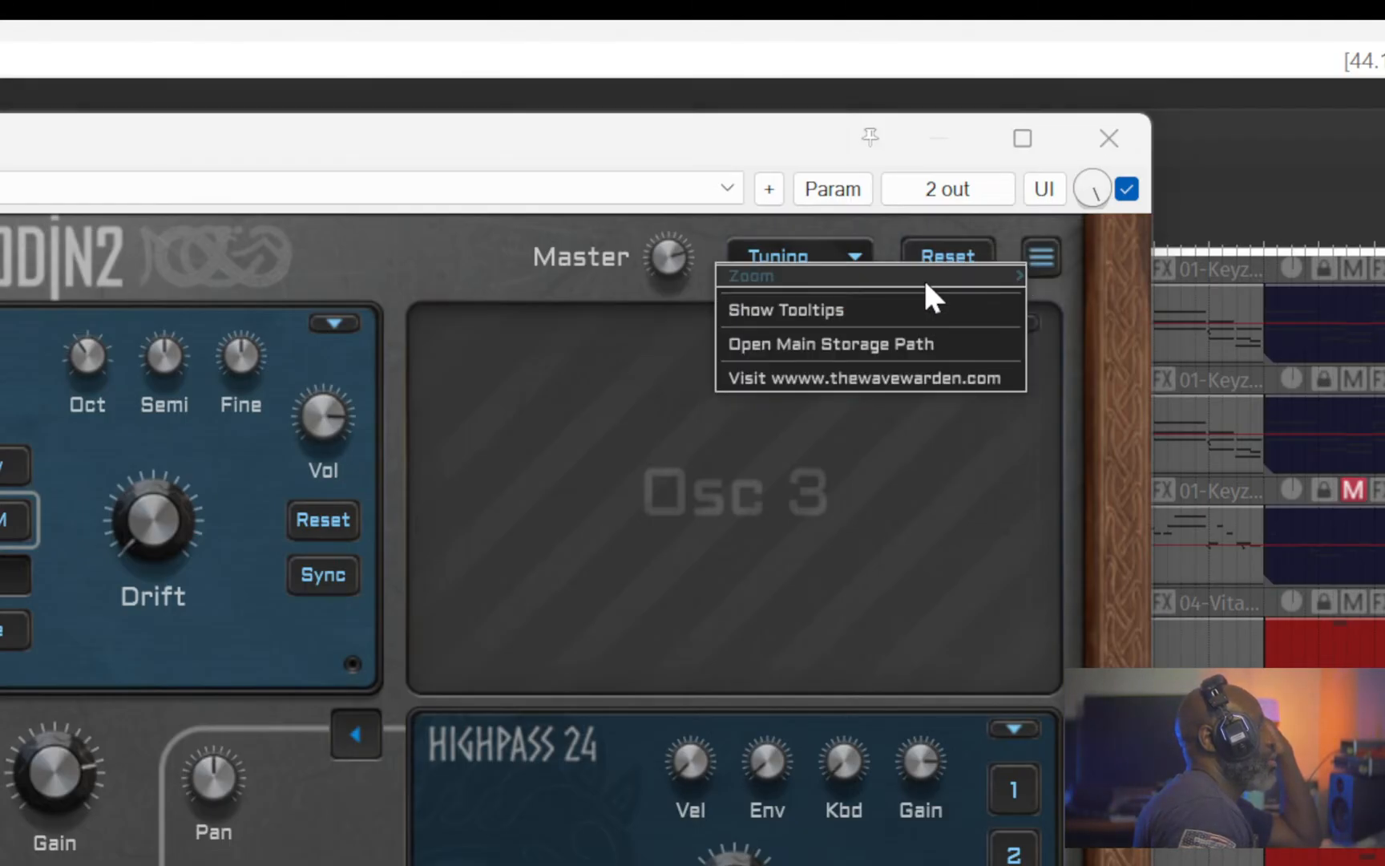
mouse_move(924, 274)
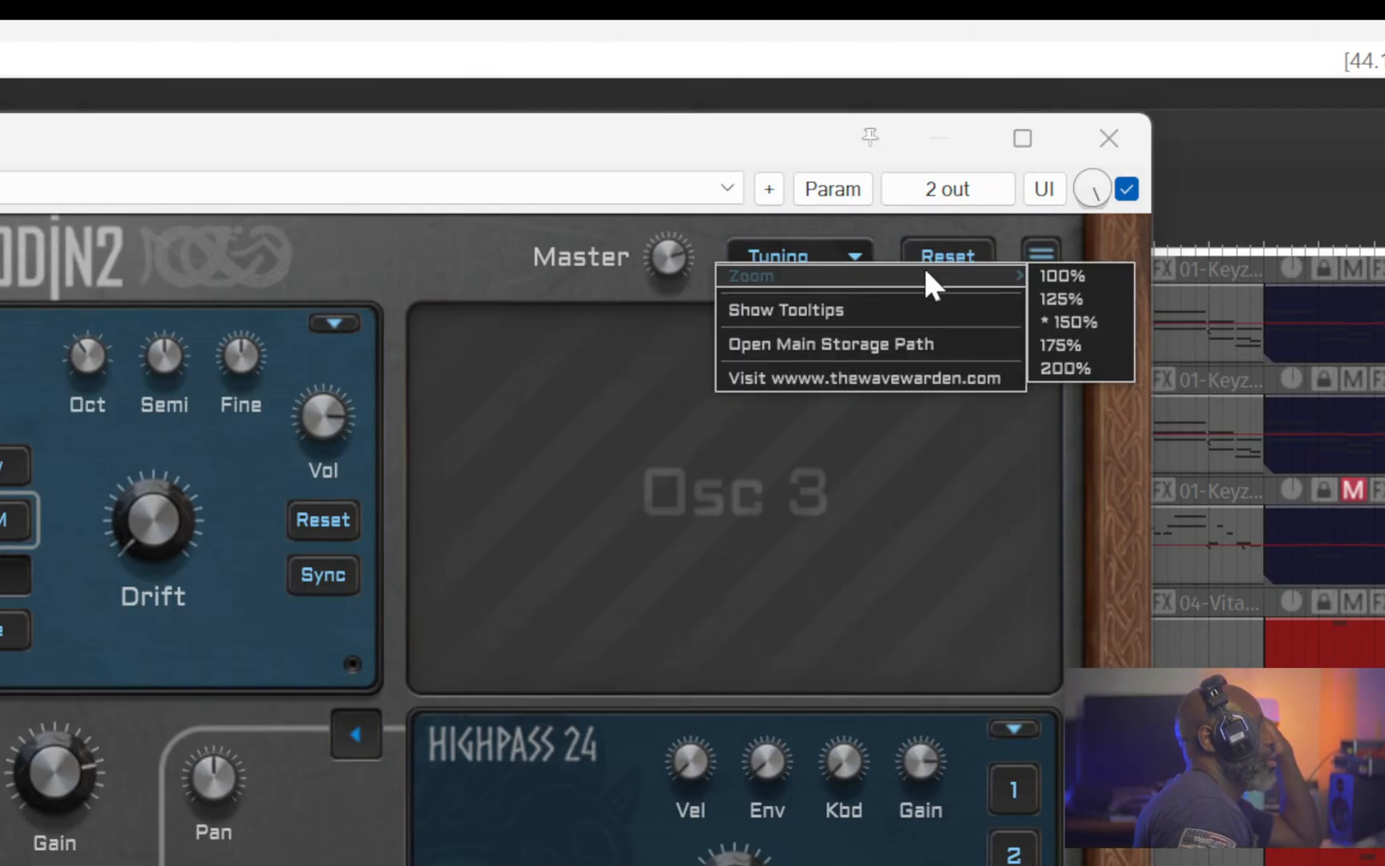
click(1086, 294)
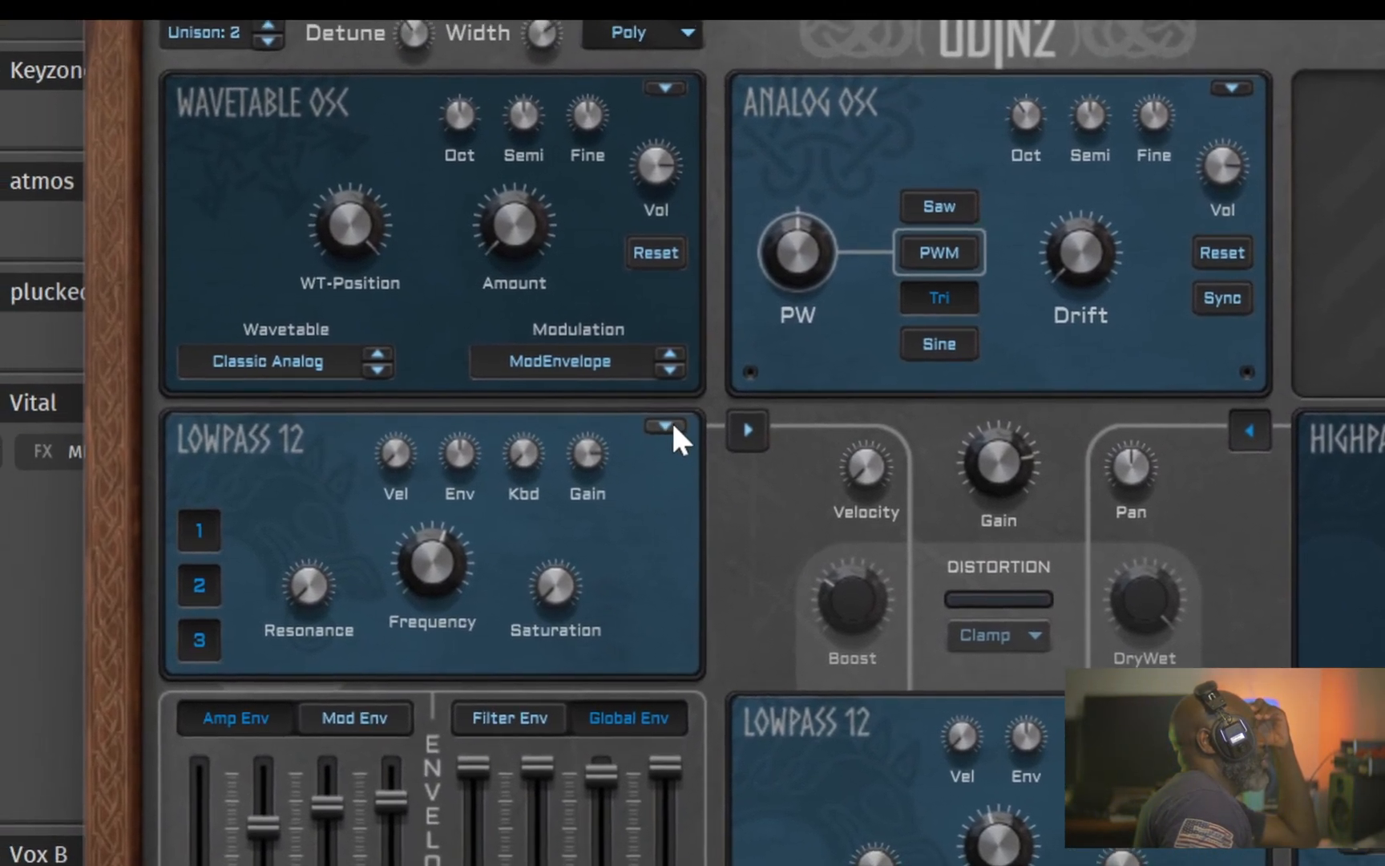
- View the available types for Odin2's first lowpass filter, the empty third oscillator and the wavetable oscillator
click(662, 425)
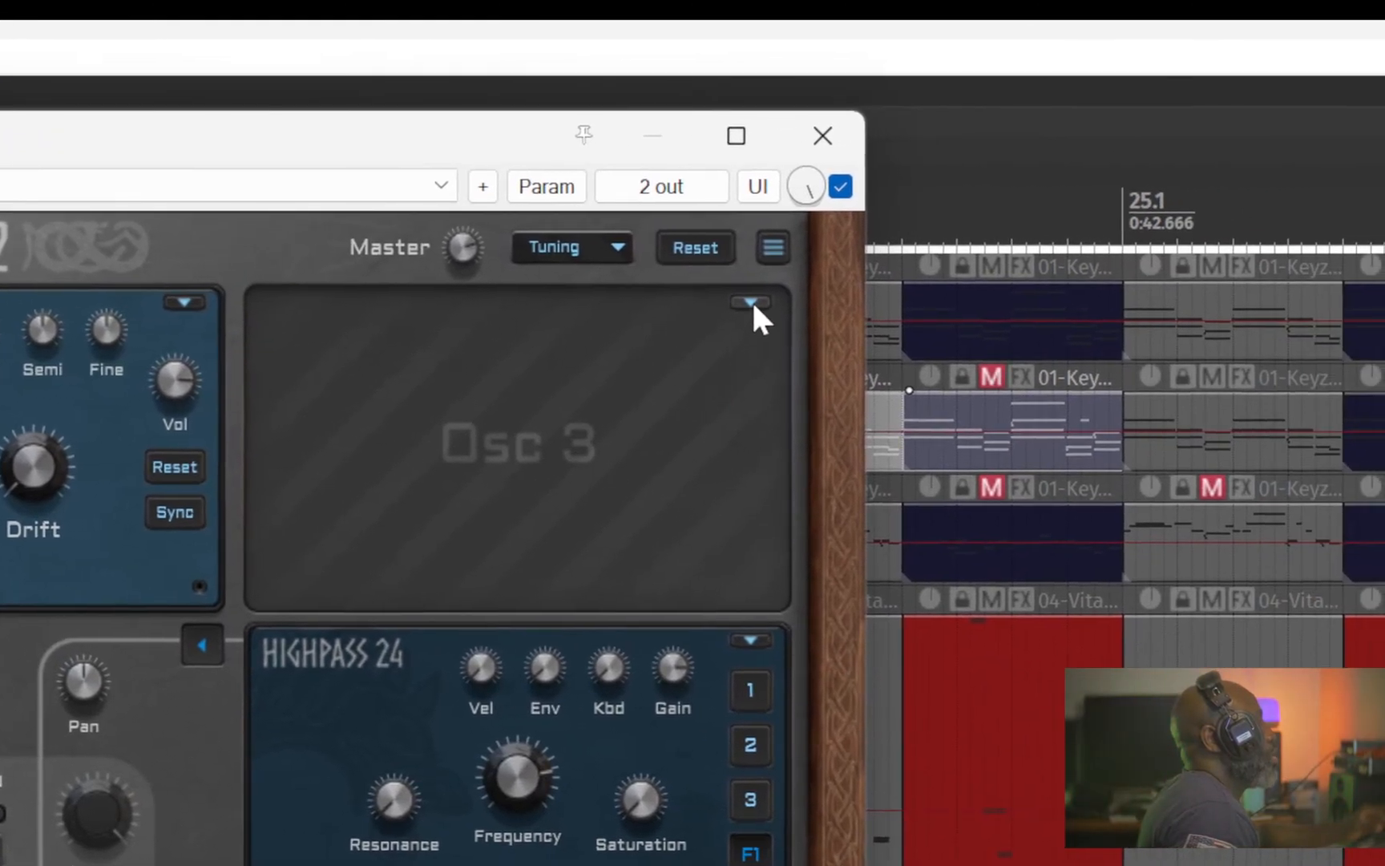
click(751, 302)
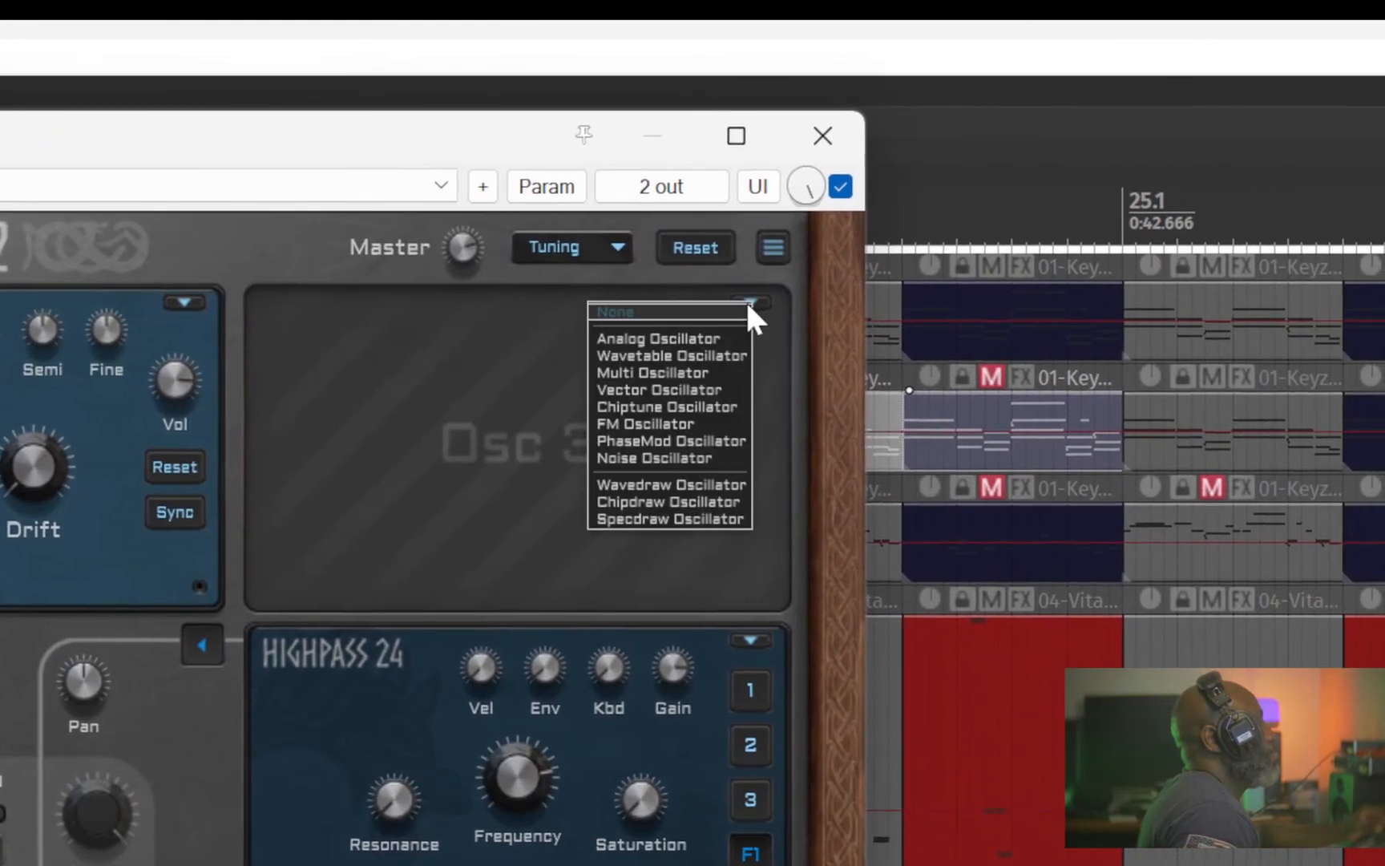
click(398, 707)
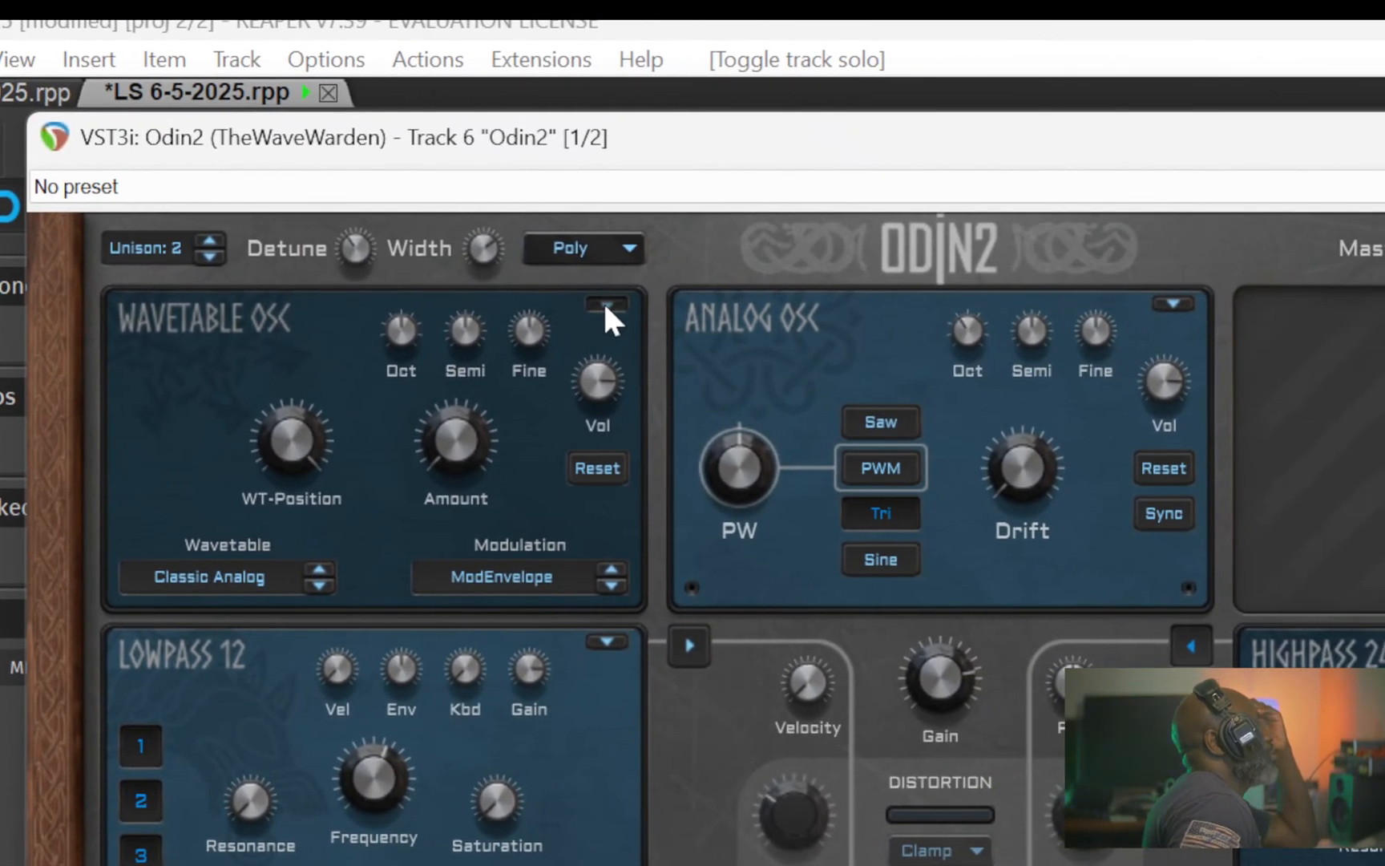
click(602, 301)
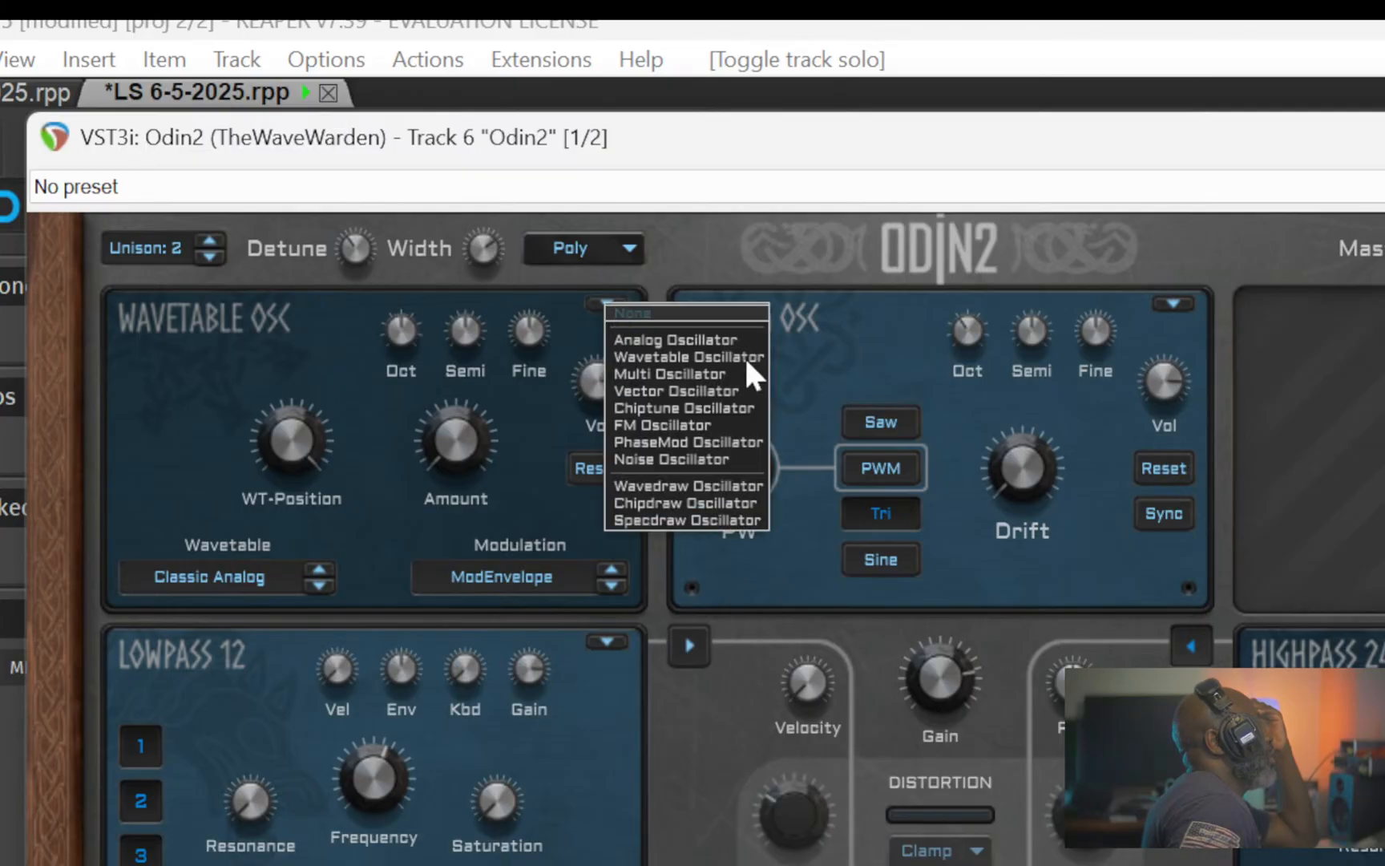